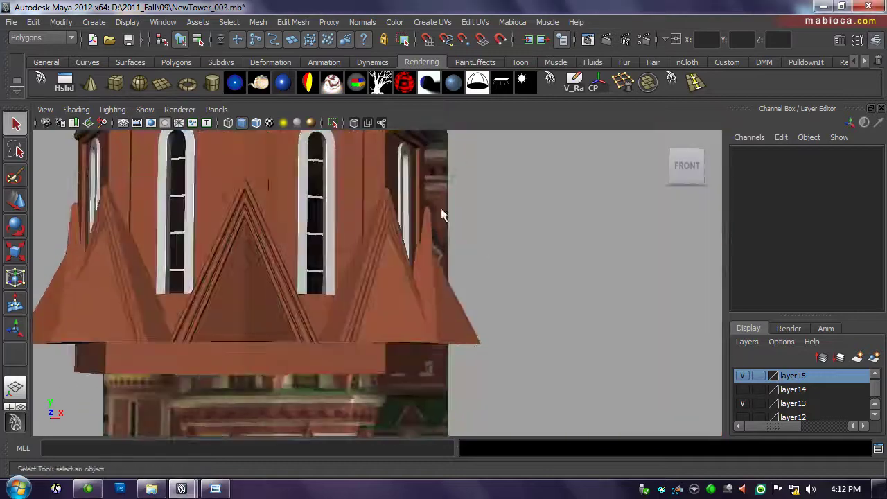
Review the brick-arch reference photo, then zoom Maya's front view onto the tower base.
{"action": "left_click_drag", "start_coordinate": [439, 212], "coordinate": [439, 184], "text": "alt"}
{"action": "right_click_drag", "start_coordinate": [439, 184], "coordinate": [370, 263], "text": "alt"}
{"action": "key", "text": "space"}
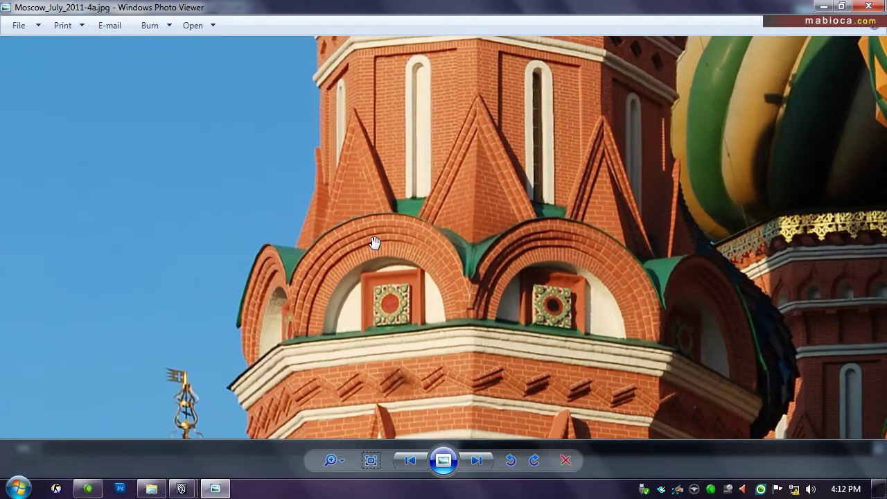
{"action": "left_click", "coordinate": [182, 488]}
{"action": "right_click_drag", "start_coordinate": [313, 365], "coordinate": [533, 380], "text": "alt"}
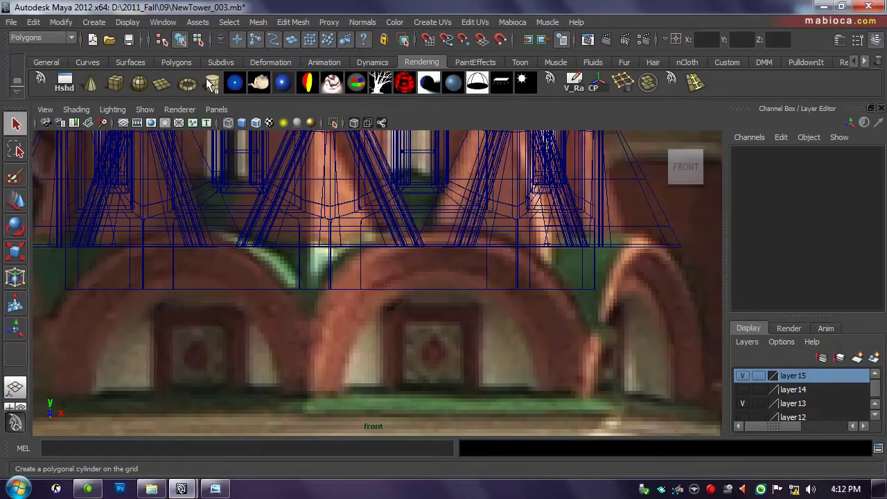
Add an upright polygon pipe, then move and scale it onto the arch.
{"action": "left_click", "coordinate": [12, 82]}
{"action": "left_click", "coordinate": [42, 131]}
{"action": "left_click", "coordinate": [214, 81]}
{"action": "scroll", "coordinate": [395, 395], "scroll_direction": "down", "scroll_amount": 5}
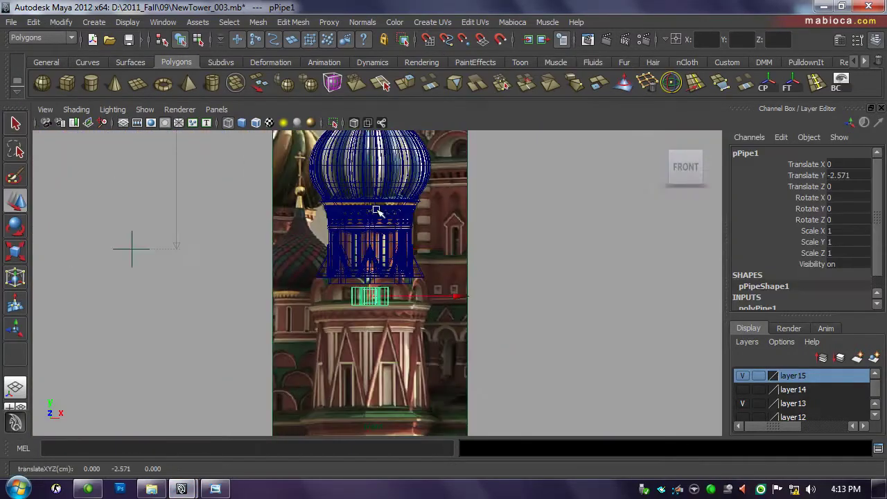
{"action": "scroll", "coordinate": [416, 293], "scroll_direction": "up", "scroll_amount": 5}
{"action": "type", "text": "90"}
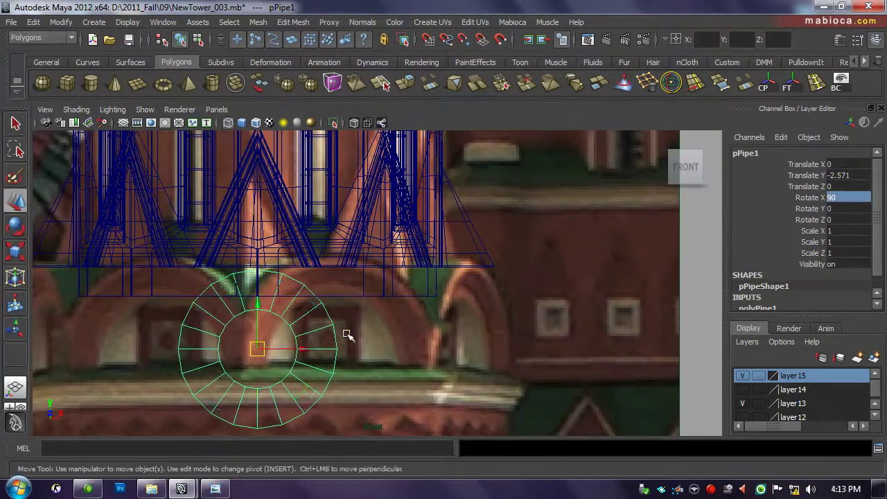
{"action": "left_click_drag", "start_coordinate": [304, 349], "coordinate": [383, 352]}
{"action": "key", "text": "r"}
{"action": "middle_click_drag", "start_coordinate": [376, 260], "coordinate": [324, 280]}
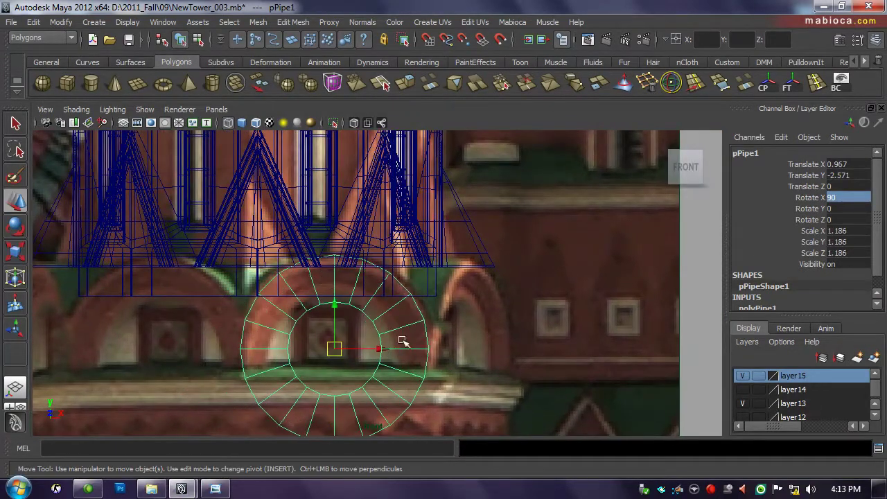
{"action": "left_click_drag", "start_coordinate": [381, 349], "coordinate": [386, 348]}
Check the pipe's placement across the four views, undoing an accidental pyramid selection.
{"action": "key", "text": "space"}
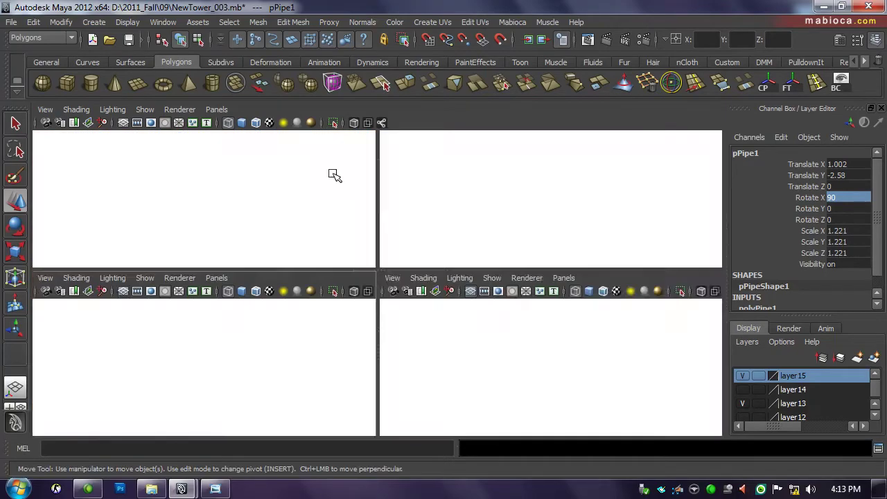
{"action": "key", "text": "space"}
{"action": "left_click", "coordinate": [381, 323]}
{"action": "key", "text": "ctrl+a"}
{"action": "key", "text": "ctrl+z"}
{"action": "key", "text": "space"}
{"action": "key", "text": "space"}
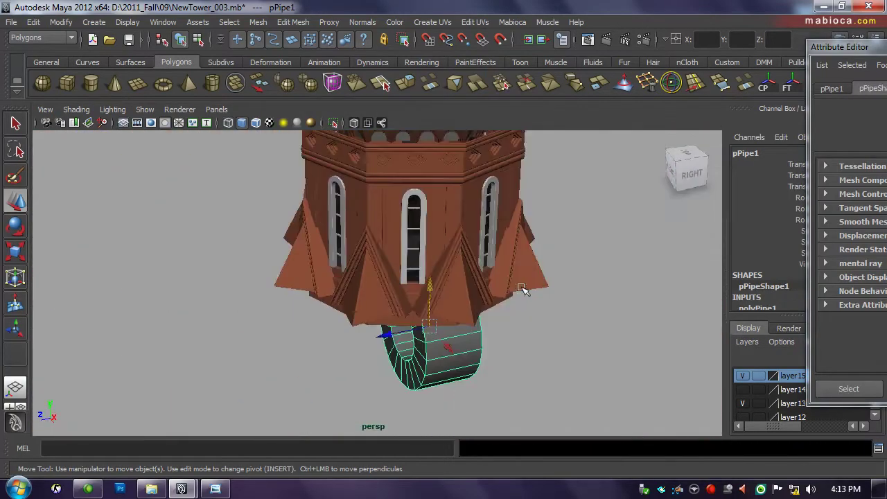
{"action": "key", "text": "space"}
{"action": "key", "text": "space"}
{"action": "left_click_drag", "start_coordinate": [506, 201], "coordinate": [501, 202], "text": "alt"}
{"action": "key", "text": "ctrl+a"}
{"action": "key", "text": "r"}
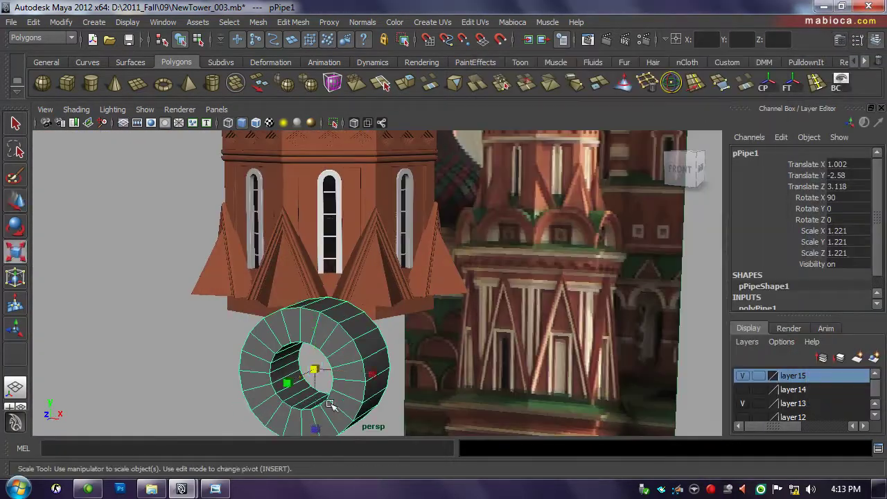
{"action": "key", "text": "space"}
{"action": "key", "text": "space"}
Set the pipe's Thickness to 0.32 and reframe it in the front view.
{"action": "left_click", "coordinate": [757, 308]}
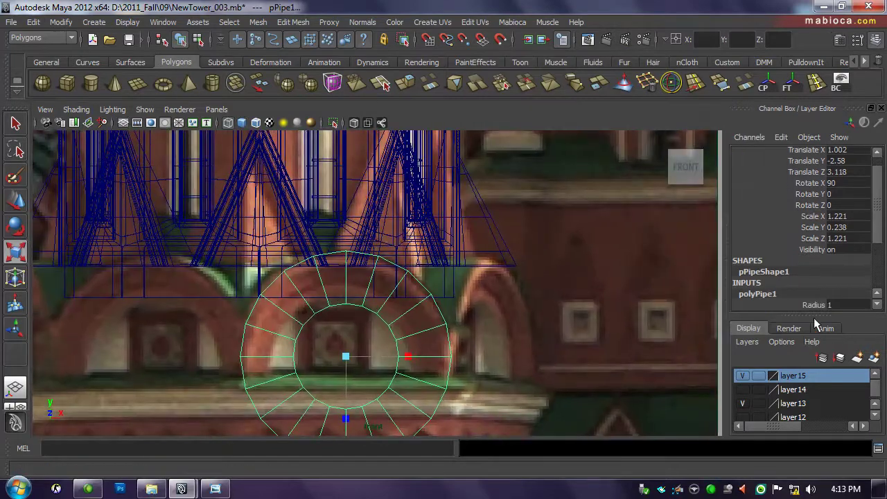
{"action": "left_click", "coordinate": [819, 341]}
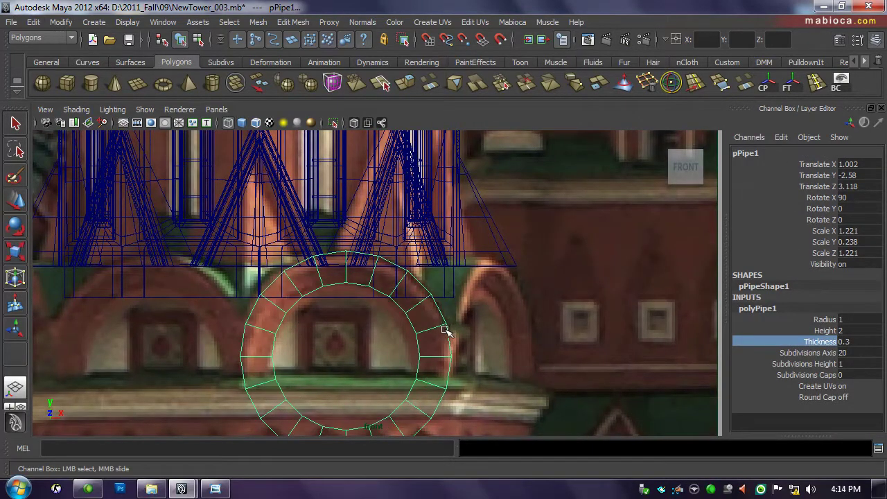
{"action": "middle_click_drag", "start_coordinate": [444, 352], "coordinate": [343, 303], "text": "alt"}
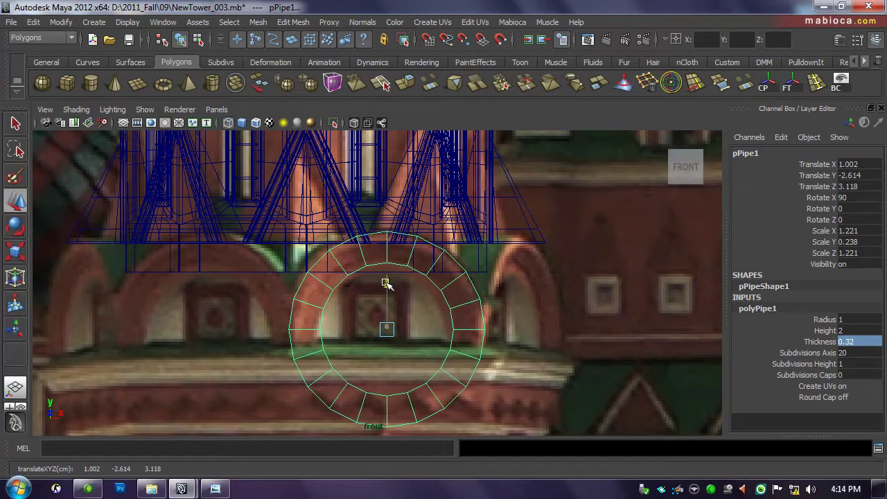
{"action": "mouse_move", "coordinate": [580, 212]}
{"action": "left_mouse_down"}
{"action": "mouse_move", "coordinate": [548, 215]}
{"action": "mouse_move", "coordinate": [554, 208]}
{"action": "left_mouse_up"}
{"action": "scroll", "coordinate": [556, 219], "scroll_direction": "up", "scroll_amount": 5}
{"action": "key", "text": "space"}
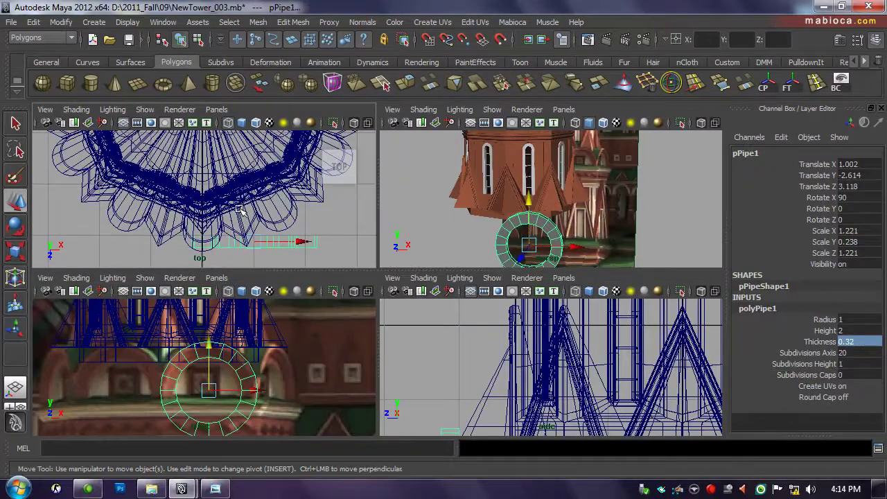
{"action": "key", "text": "space"}
Extrude the base's bottom edge and detach the resulting strip as its own piece.
{"action": "mouse_move", "coordinate": [367, 297]}
{"action": "left_mouse_down"}
{"action": "mouse_move", "coordinate": [367, 271]}
{"action": "mouse_move", "coordinate": [321, 293]}
{"action": "mouse_move", "coordinate": [335, 294]}
{"action": "mouse_move", "coordinate": [298, 298]}
{"action": "left_mouse_up"}
{"action": "scroll", "coordinate": [415, 263], "scroll_direction": "up", "scroll_amount": 5}
{"action": "left_click", "coordinate": [484, 239]}
{"action": "left_click", "coordinate": [405, 83]}
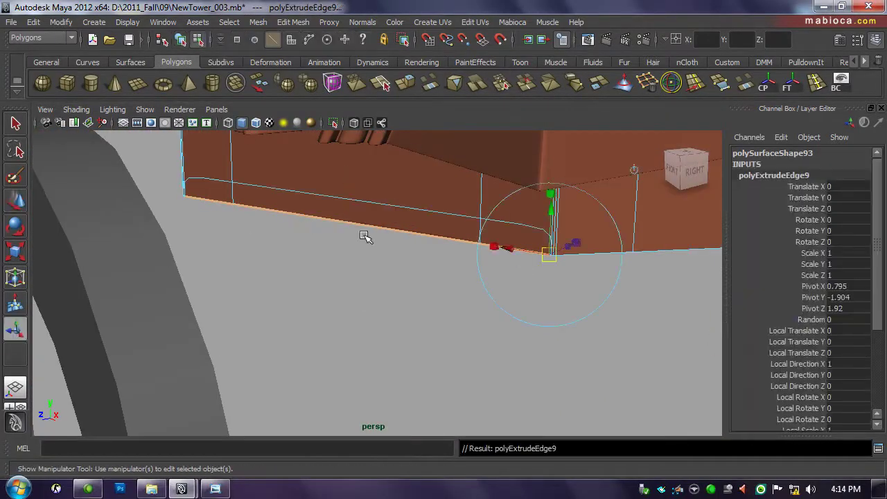
{"action": "mouse_move", "coordinate": [578, 256]}
{"action": "left_mouse_down", "text": "alt"}
{"action": "mouse_move", "coordinate": [471, 302]}
{"action": "mouse_move", "coordinate": [388, 229]}
{"action": "left_mouse_up", "text": "alt"}
{"action": "key", "text": "ctrl+F11"}
{"action": "left_click", "coordinate": [293, 23]}
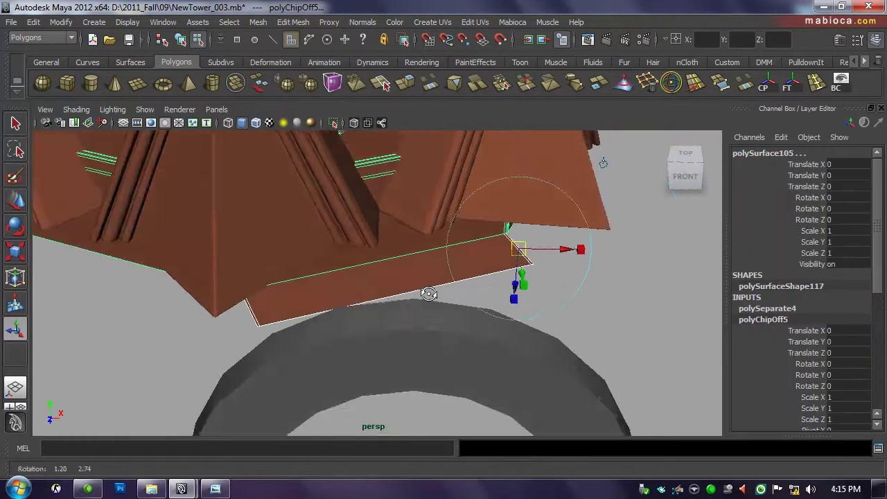
Push the detached strip out to Z 1.543 and rotate it -22.5 in Y.
{"action": "key", "text": "4"}
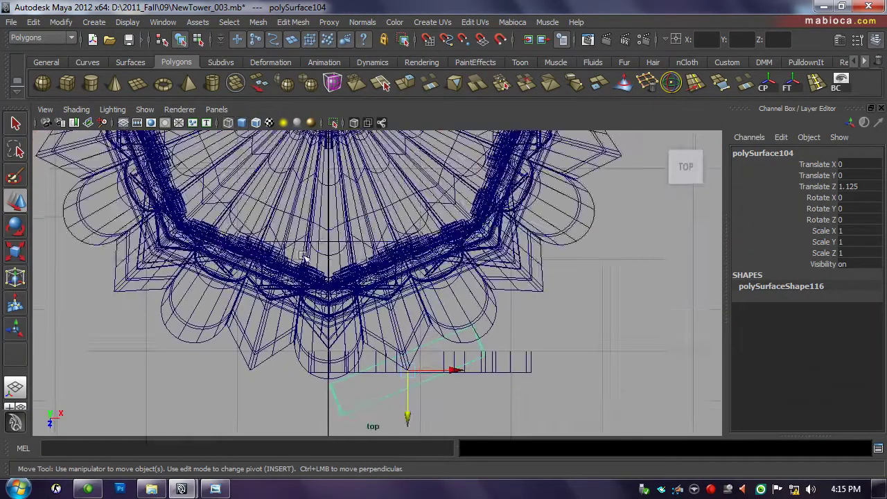
{"action": "left_click_drag", "start_coordinate": [406, 415], "coordinate": [405, 323]}
{"action": "type", "text": "-22.5"}
{"action": "key", "text": "Return"}
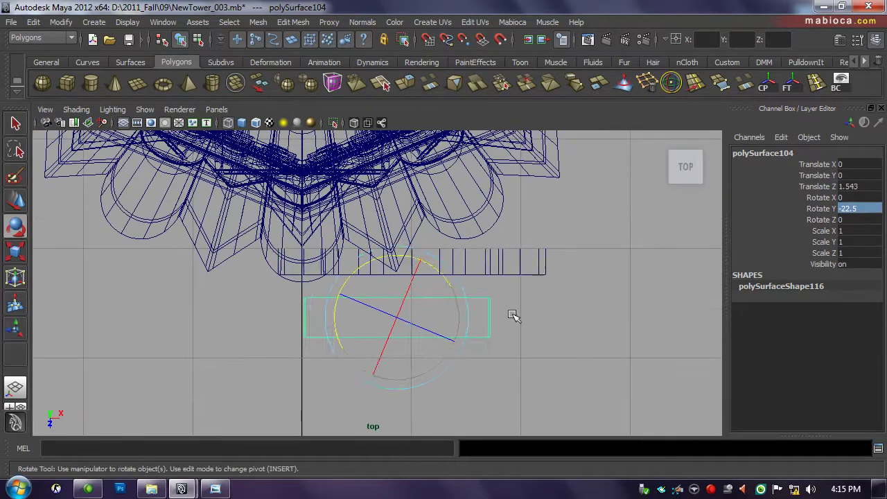
{"action": "left_click", "coordinate": [409, 327]}
{"action": "key", "text": "space"}
{"action": "key", "text": "space"}
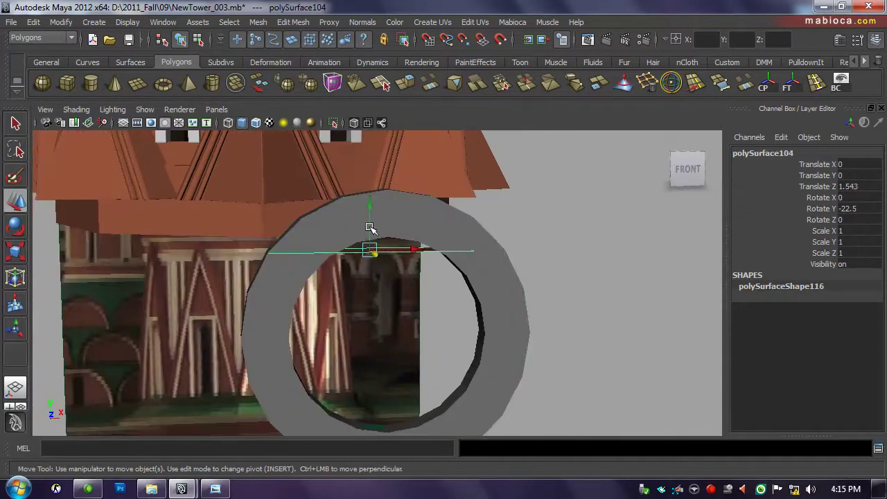
Rescale the pipe ring to 0.906 × 0.177 × 0.906 to fit the arch.
{"action": "left_click", "coordinate": [401, 316]}
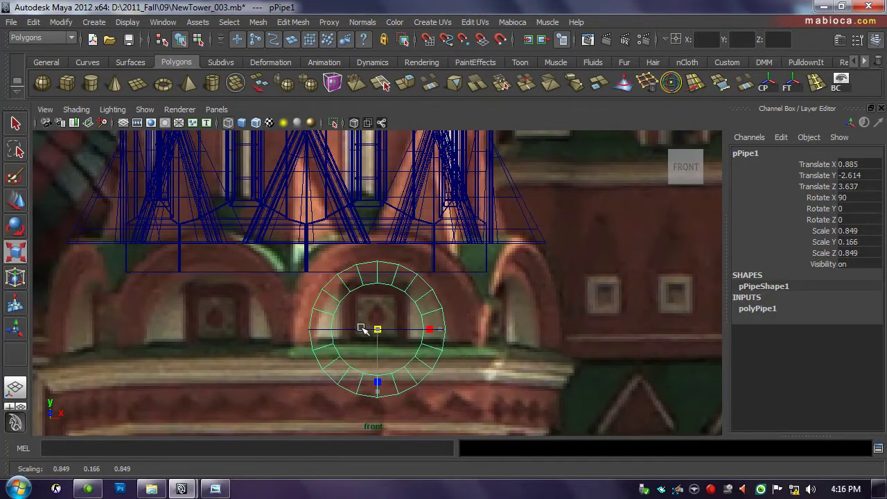
{"action": "scroll", "coordinate": [424, 332], "scroll_direction": "up", "scroll_amount": 5}
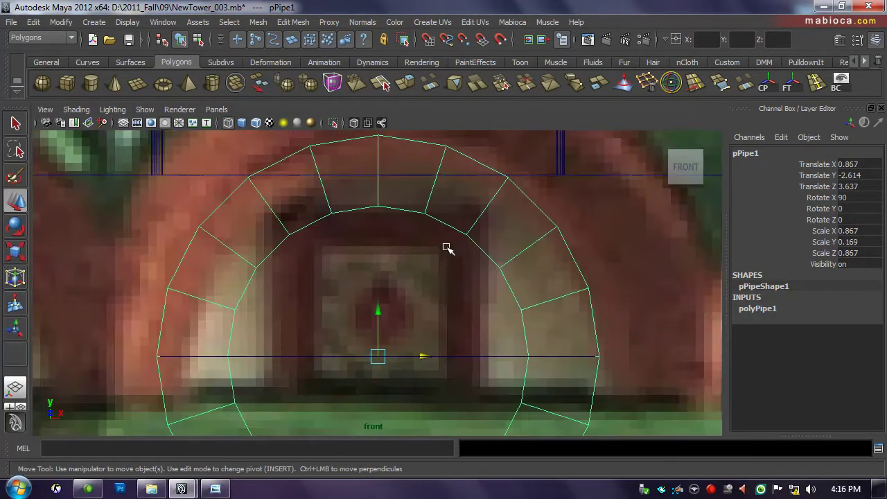
{"action": "key", "text": "r"}
{"action": "middle_click_drag", "start_coordinate": [451, 252], "coordinate": [444, 257]}
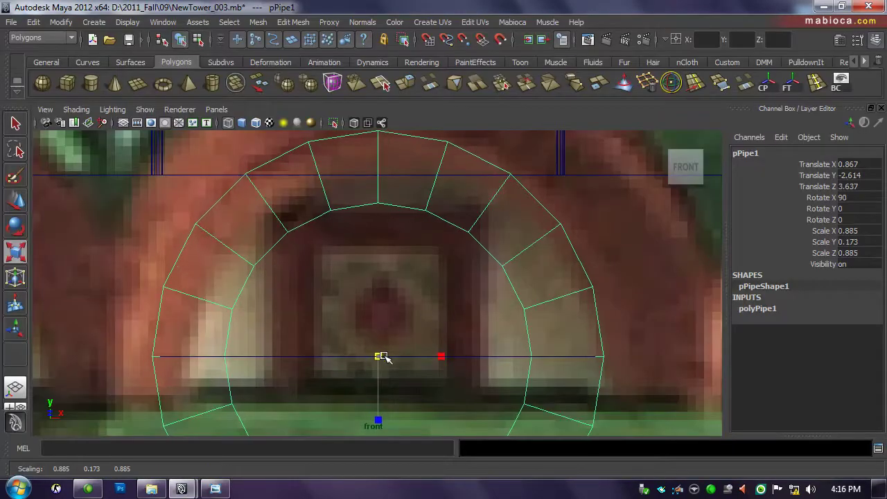
Hide the reference image plane from the front view.
{"action": "key", "text": "space"}
{"action": "key", "text": "space"}
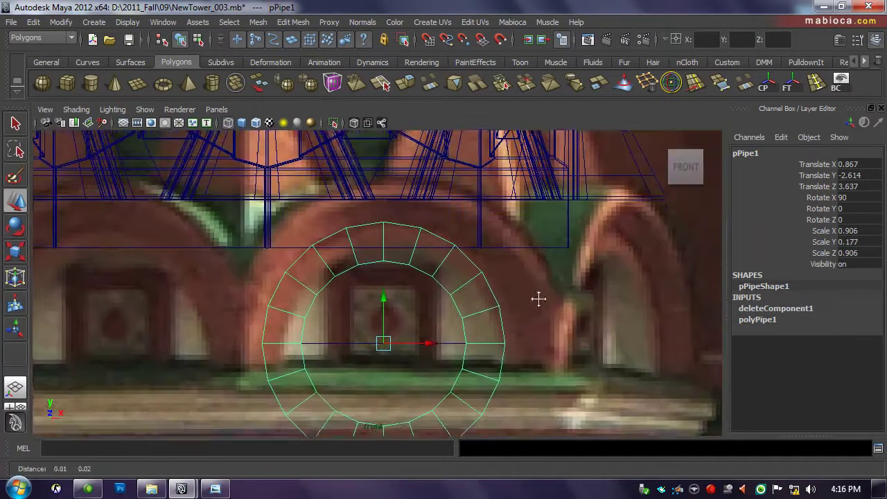
{"action": "left_click", "coordinate": [145, 110]}
{"action": "left_click", "coordinate": [164, 160]}
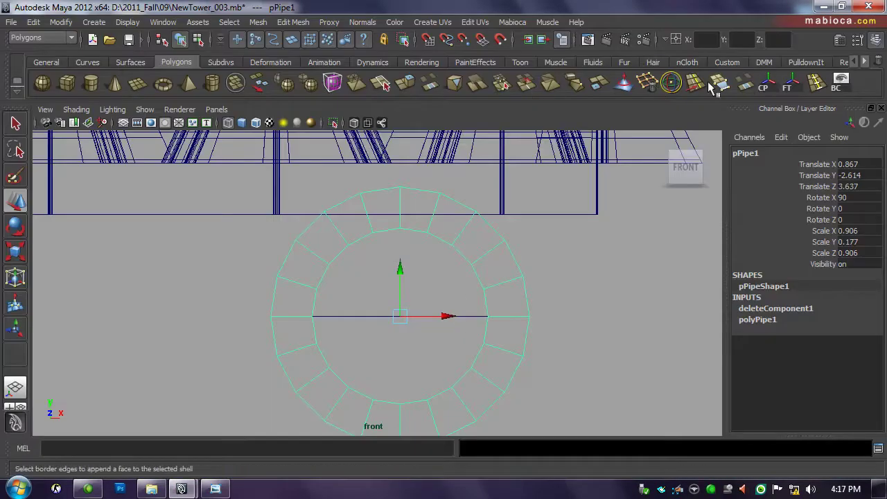
Insert an edge loop around the pipe ring over the arch.
{"action": "left_click", "coordinate": [717, 84]}
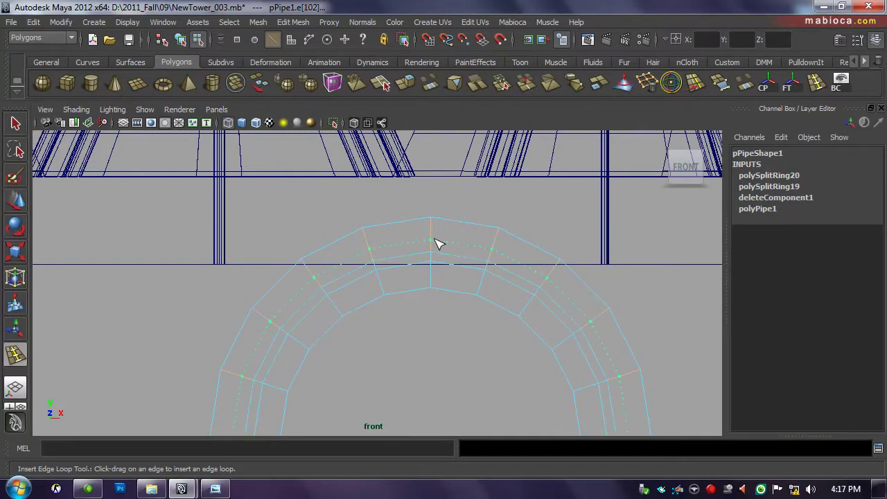
{"action": "left_click", "coordinate": [433, 234]}
{"action": "scroll", "coordinate": [541, 280], "scroll_direction": "up", "scroll_amount": 3}
{"action": "key", "text": "r"}
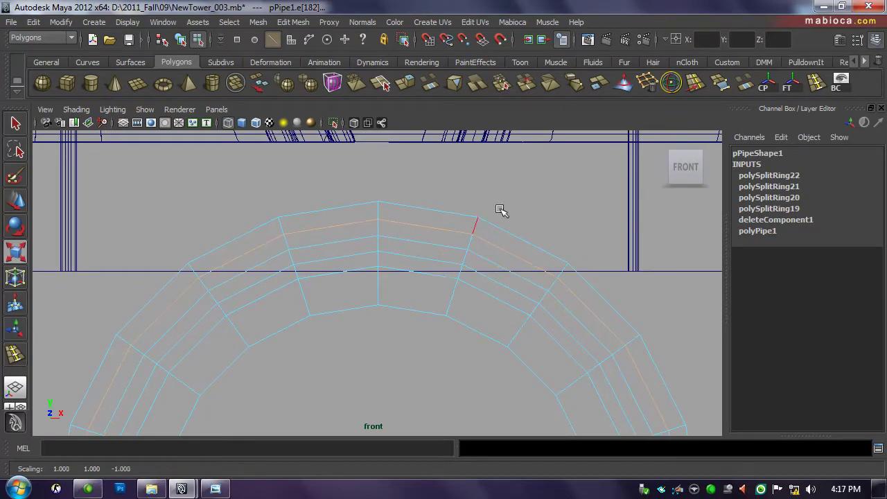
{"action": "key", "text": "space"}
{"action": "key", "text": "space"}
Extrude one band of the ring's faces.
{"action": "right_click_drag", "start_coordinate": [426, 228], "coordinate": [422, 262]}
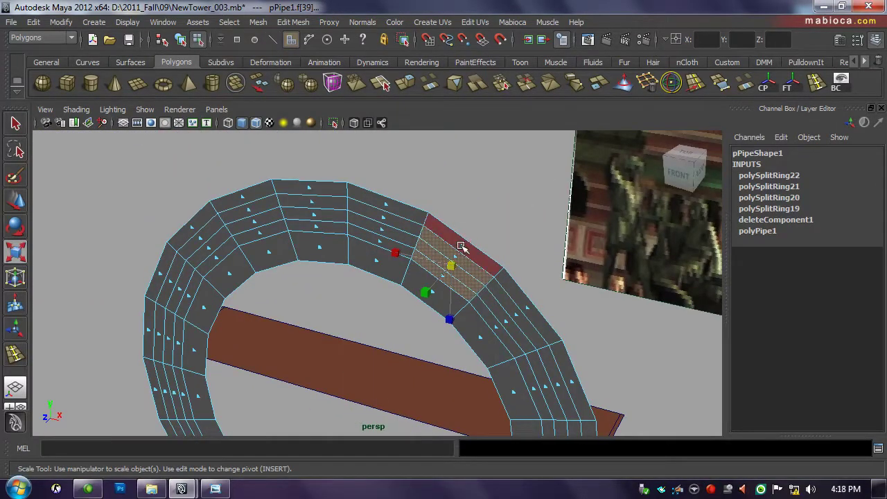
{"action": "key", "text": "space"}
{"action": "key", "text": "space"}
{"action": "scroll", "coordinate": [460, 232], "scroll_direction": "down", "scroll_amount": 3}
{"action": "left_click_drag", "start_coordinate": [440, 226], "coordinate": [448, 225]}
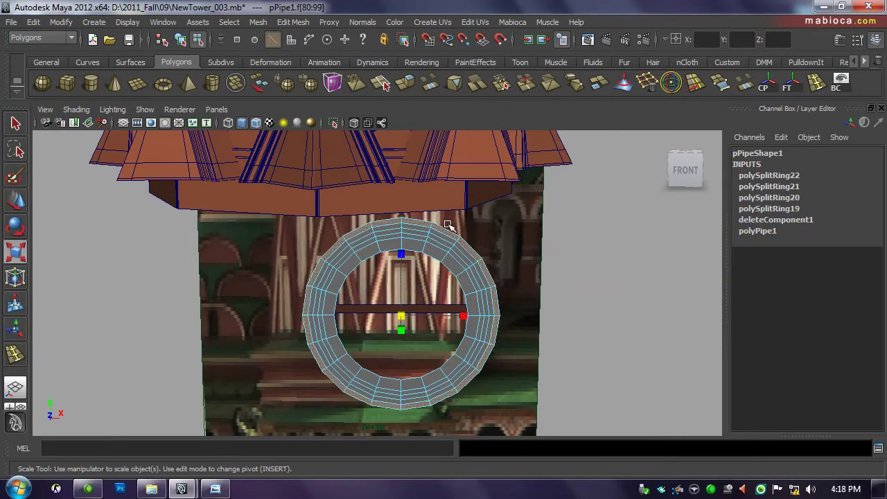
{"action": "right_click_drag", "start_coordinate": [448, 226], "coordinate": [527, 290], "text": "alt"}
{"action": "left_click", "coordinate": [404, 83]}
{"action": "mouse_move", "coordinate": [392, 217]}
{"action": "left_mouse_down", "text": "alt"}
{"action": "mouse_move", "coordinate": [431, 243]}
{"action": "mouse_move", "coordinate": [356, 254]}
{"action": "left_mouse_up", "text": "alt"}
Extrude the arch's top faces.
{"action": "left_click", "coordinate": [357, 269]}
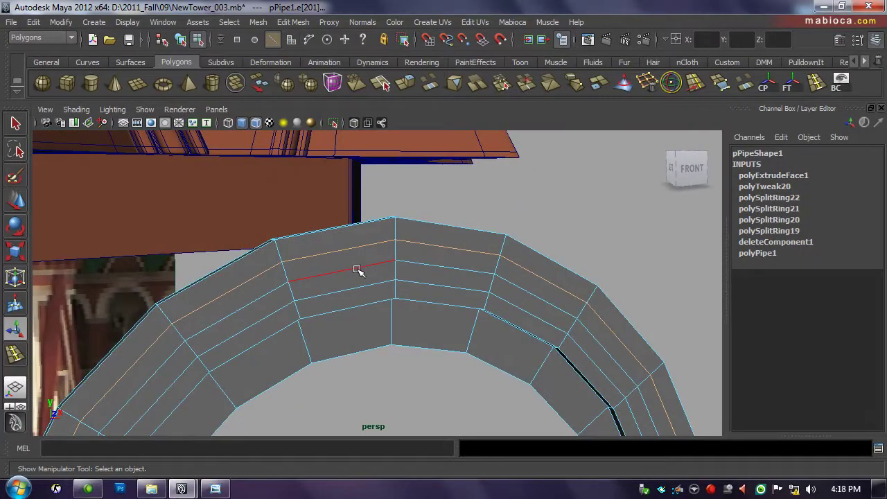
{"action": "key", "text": "ctrl+F11"}
{"action": "left_click_drag", "start_coordinate": [367, 233], "coordinate": [416, 229], "text": "alt"}
{"action": "left_click", "coordinate": [404, 83]}
{"action": "mouse_move", "coordinate": [347, 277]}
{"action": "left_mouse_down", "text": "alt"}
{"action": "mouse_move", "coordinate": [243, 270]}
{"action": "mouse_move", "coordinate": [443, 270]}
{"action": "left_mouse_up", "text": "alt"}
Delete an edge loop along the arch ring.
{"action": "key", "text": "F10"}
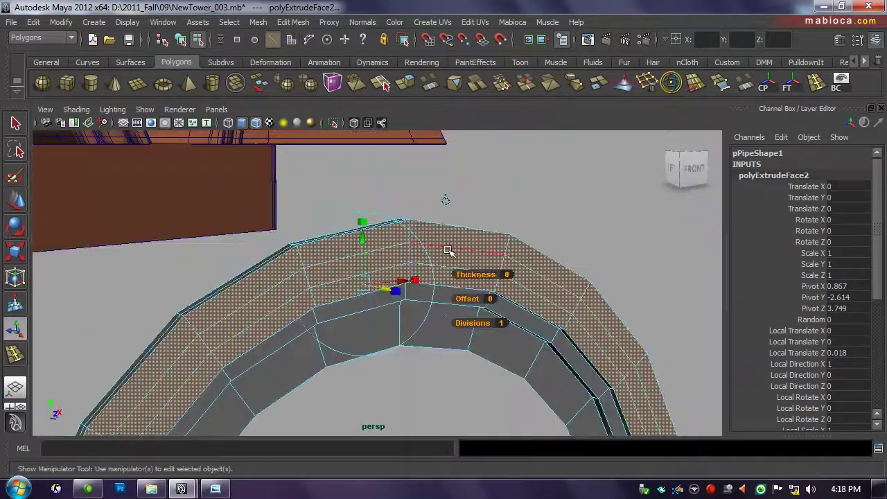
{"action": "double_click", "coordinate": [450, 248]}
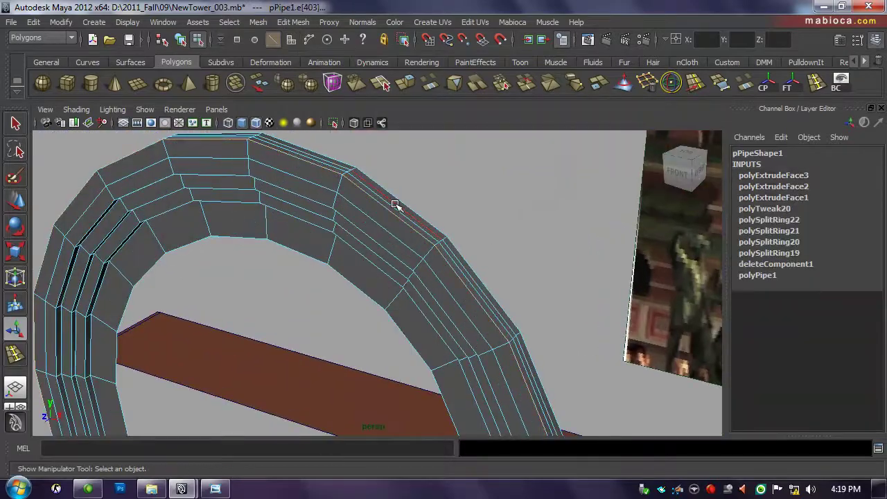
{"action": "key", "text": "Delete"}
Select the ring faces in the top view and extrude them.
{"action": "double_click", "coordinate": [362, 188]}
{"action": "key", "text": "space"}
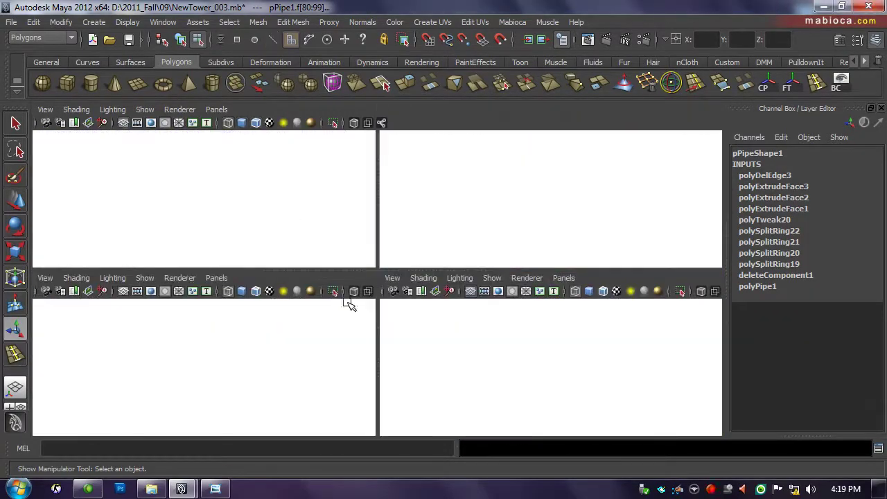
{"action": "key", "text": "space"}
{"action": "left_click_drag", "start_coordinate": [243, 264], "coordinate": [627, 333]}
{"action": "key", "text": "space"}
{"action": "key", "text": "space"}
{"action": "key", "text": "ctrl+e"}
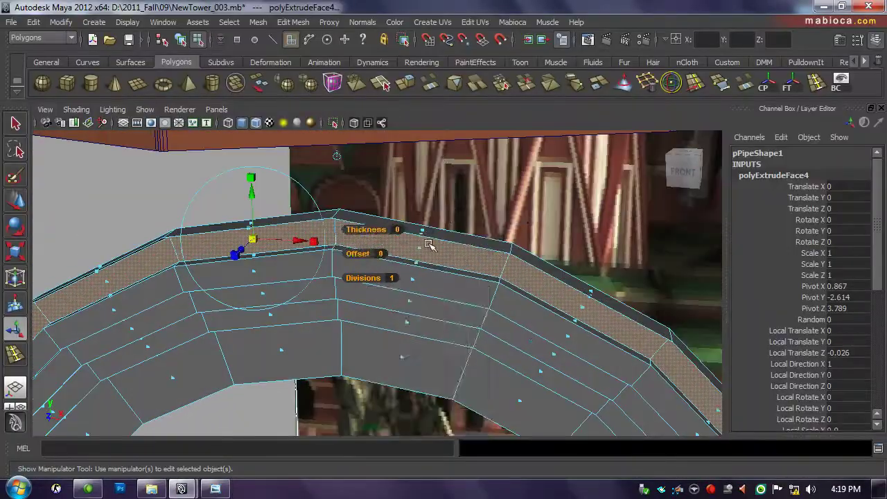
Delete an edge along the top of the arch ring.
{"action": "left_click", "coordinate": [445, 242]}
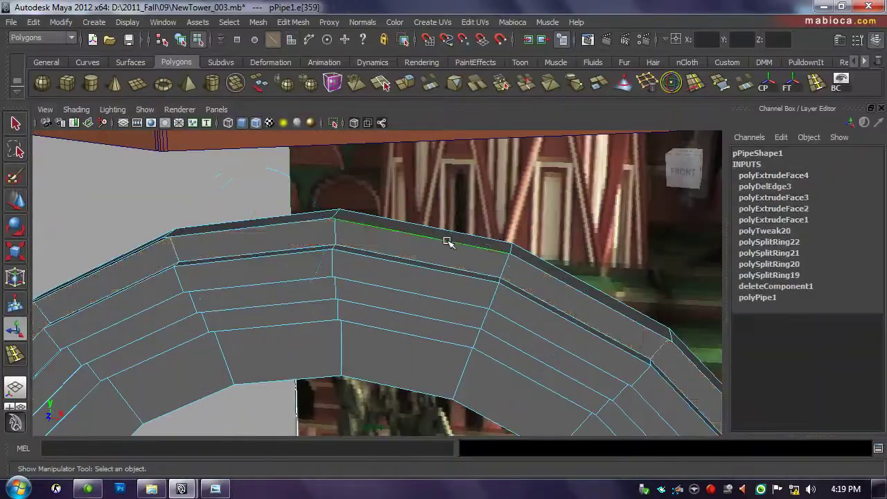
{"action": "key", "text": "Delete"}
{"action": "mouse_move", "coordinate": [287, 204]}
{"action": "left_mouse_down", "text": "alt"}
{"action": "mouse_move", "coordinate": [439, 184]}
{"action": "mouse_move", "coordinate": [359, 298]}
{"action": "left_mouse_up", "text": "alt"}
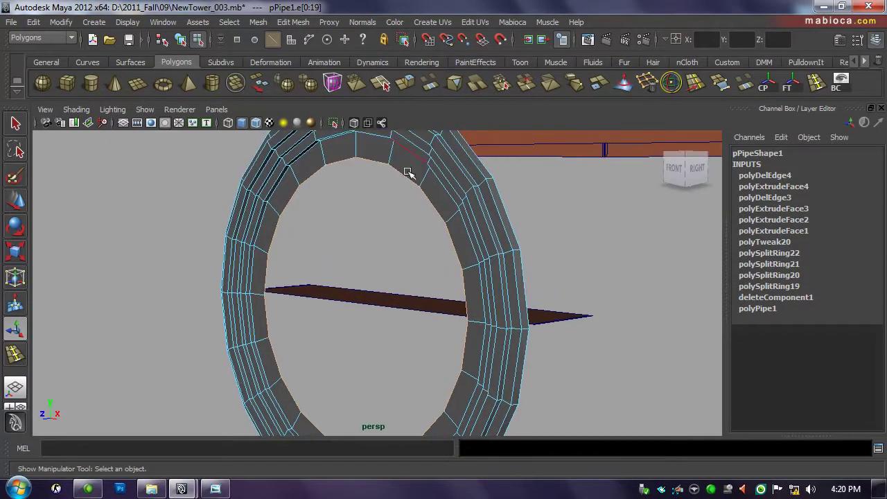
Extrude the ring's inner edge into a soffit strip under the arch.
{"action": "key", "text": "ctrl+e"}
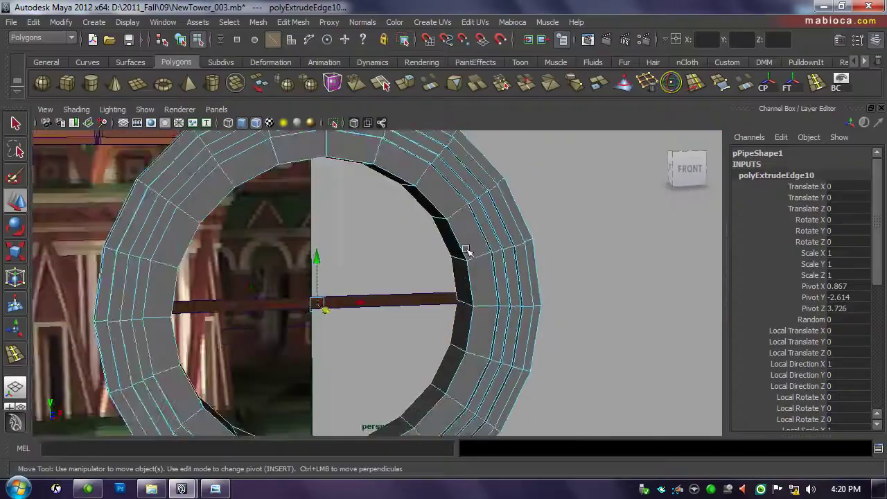
{"action": "mouse_move", "coordinate": [348, 249]}
{"action": "left_mouse_down", "text": "alt"}
{"action": "mouse_move", "coordinate": [348, 332]}
{"action": "mouse_move", "coordinate": [352, 311]}
{"action": "left_mouse_up", "text": "alt"}
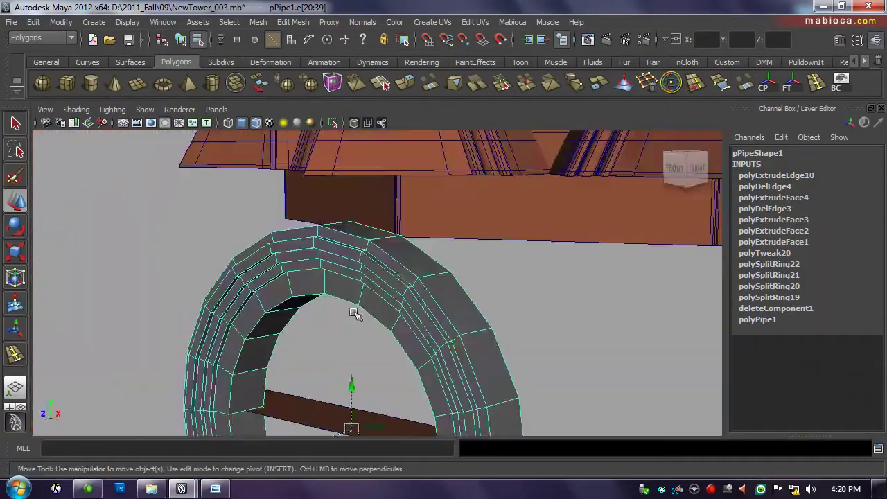
{"action": "key", "text": "F8"}
{"action": "key", "text": "alt+shift+d"}
{"action": "key", "text": "q"}
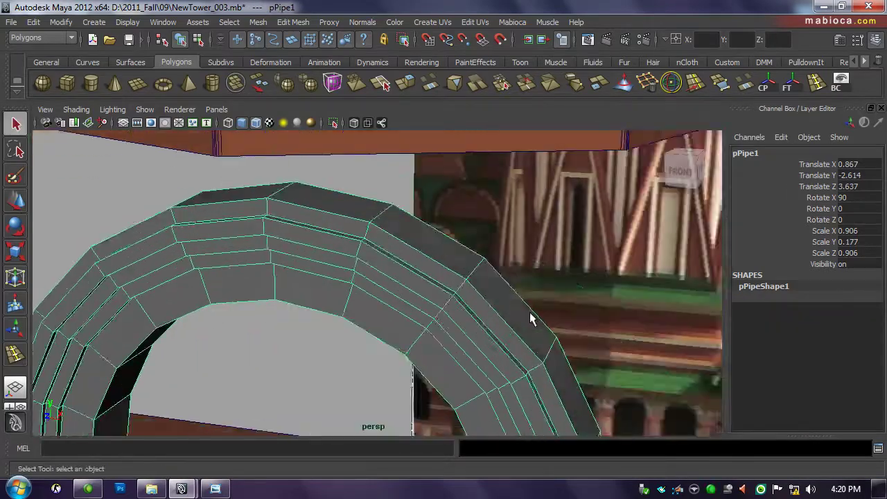
{"action": "left_click_drag", "start_coordinate": [529, 312], "coordinate": [393, 379], "text": "alt"}
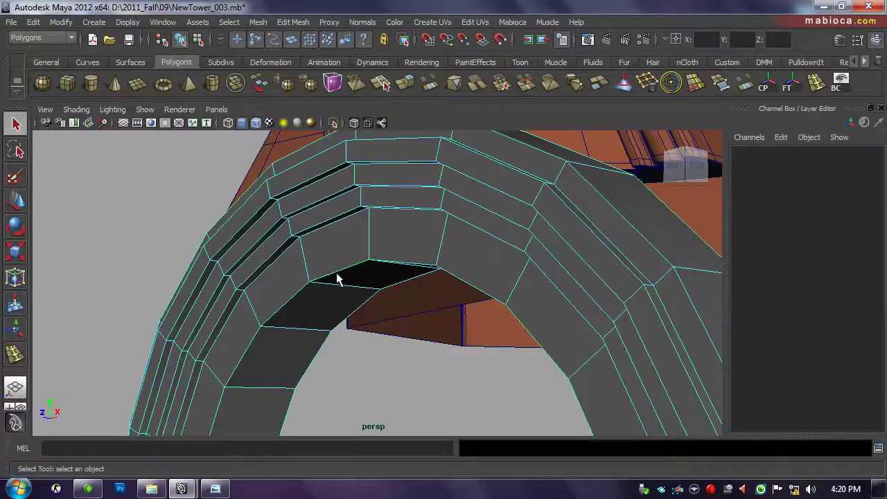
Bevel the arch's inner edges and preview the smoothed mesh.
{"action": "left_click", "coordinate": [293, 21]}
{"action": "left_click", "coordinate": [317, 421]}
{"action": "key", "text": "Return"}
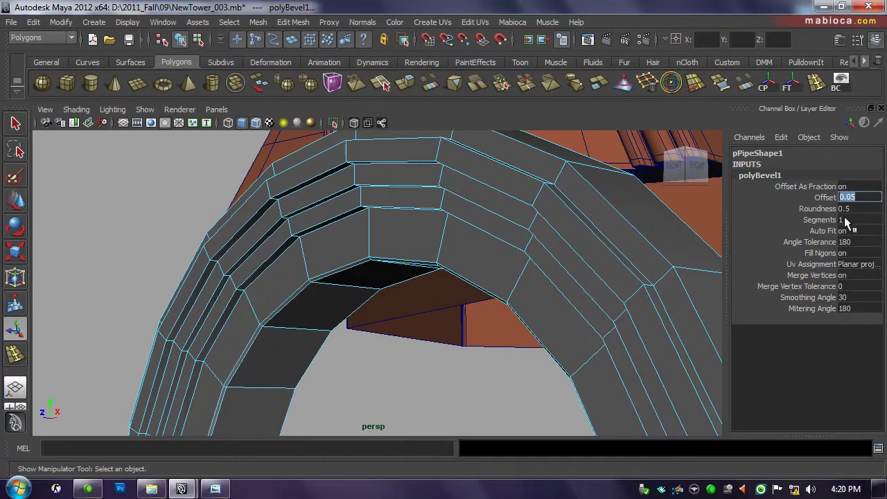
{"action": "key", "text": "F8"}
{"action": "scroll", "coordinate": [368, 291], "scroll_direction": "up", "scroll_amount": 5}
{"action": "key", "text": "3"}
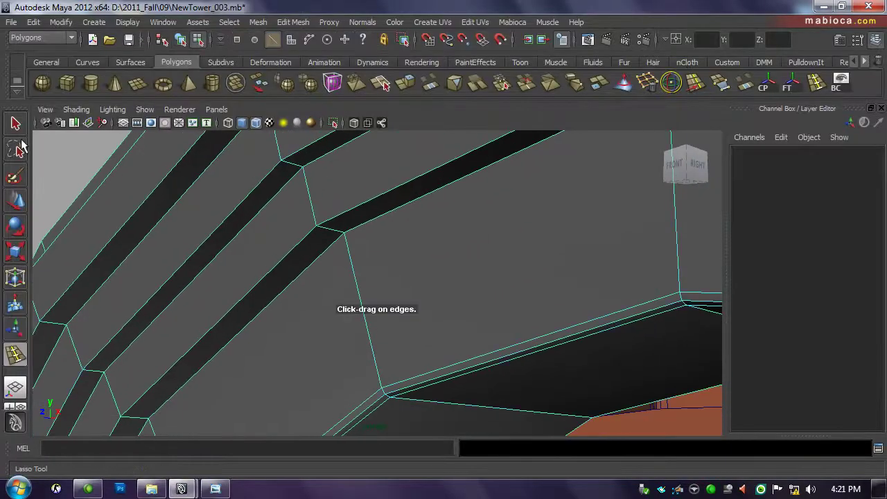
Select the edge loop around the arch and bevel it.
{"action": "left_click", "coordinate": [16, 123]}
{"action": "double_click", "coordinate": [361, 223]}
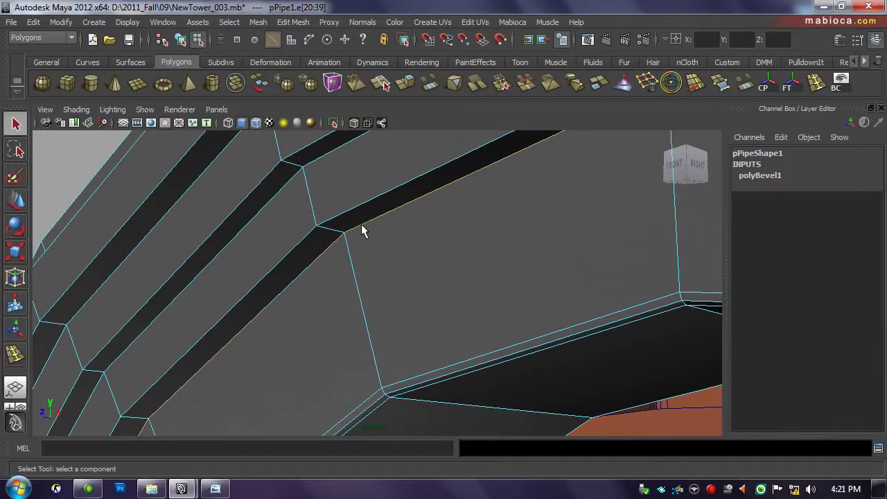
{"action": "mouse_move", "coordinate": [331, 153]}
{"action": "left_mouse_down", "text": "alt"}
{"action": "mouse_move", "coordinate": [326, 198]}
{"action": "mouse_move", "coordinate": [400, 362]}
{"action": "left_mouse_up", "text": "alt"}
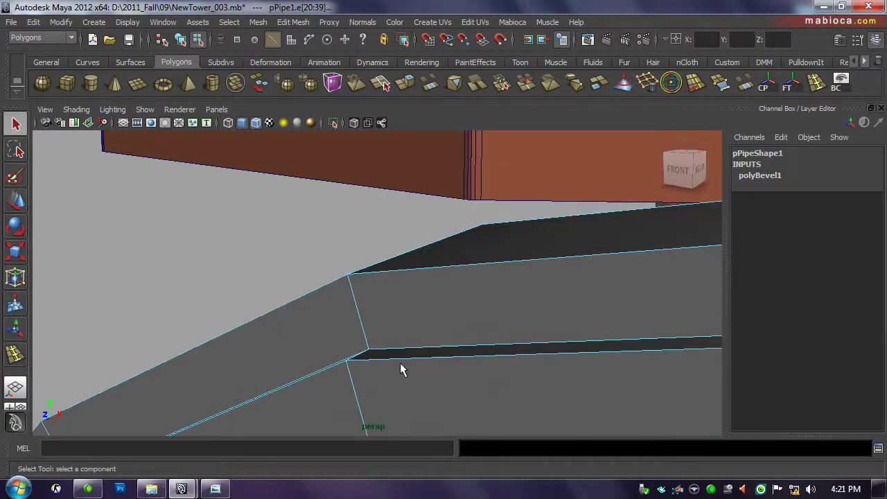
{"action": "left_click_drag", "start_coordinate": [418, 270], "coordinate": [356, 223], "text": "alt"}
{"action": "left_click", "coordinate": [293, 21]}
{"action": "left_click", "coordinate": [312, 409]}
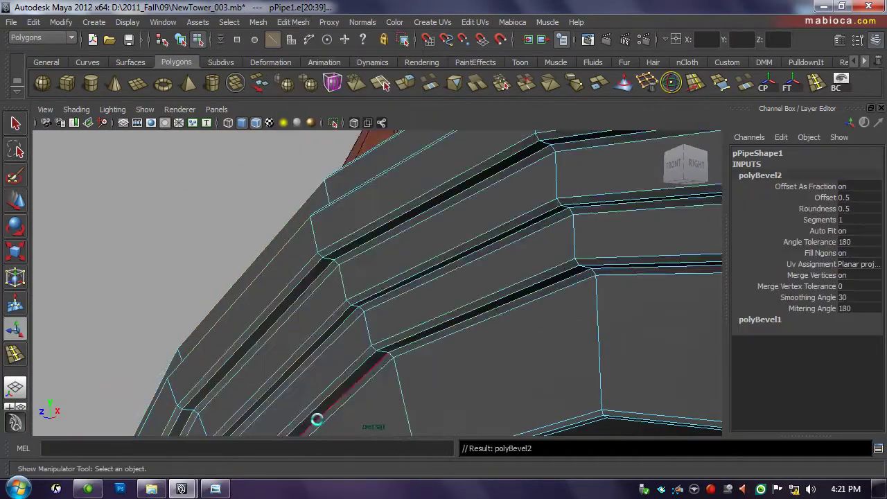
{"action": "mouse_move", "coordinate": [316, 420]}
{"action": "left_mouse_down", "text": "alt"}
{"action": "mouse_move", "coordinate": [355, 201]}
{"action": "mouse_move", "coordinate": [485, 273]}
{"action": "left_mouse_up", "text": "alt"}
Set the second bevel to offset 0.3, 2 segments, with Auto Fit off.
{"action": "left_click", "coordinate": [826, 198]}
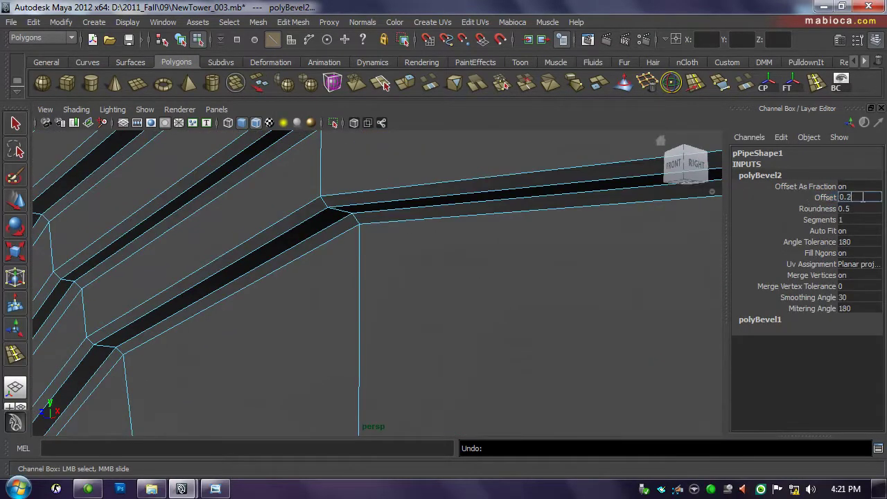
{"action": "key", "text": "Return"}
{"action": "left_click_drag", "start_coordinate": [326, 212], "coordinate": [360, 228], "text": "alt"}
{"action": "left_click", "coordinate": [845, 219]}
{"action": "type", "text": "2"}
{"action": "key", "text": "Return"}
{"action": "left_click_drag", "start_coordinate": [388, 277], "coordinate": [451, 241], "text": "alt"}
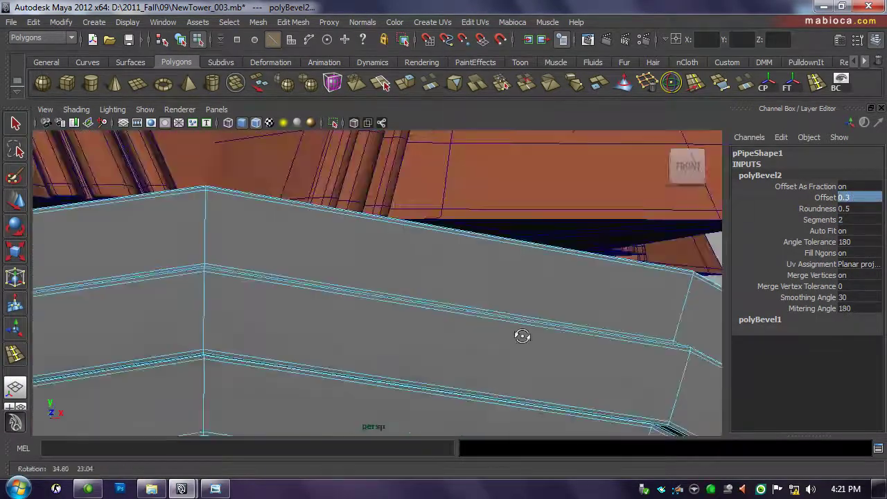
{"action": "middle_click_drag", "start_coordinate": [518, 336], "coordinate": [451, 209]}
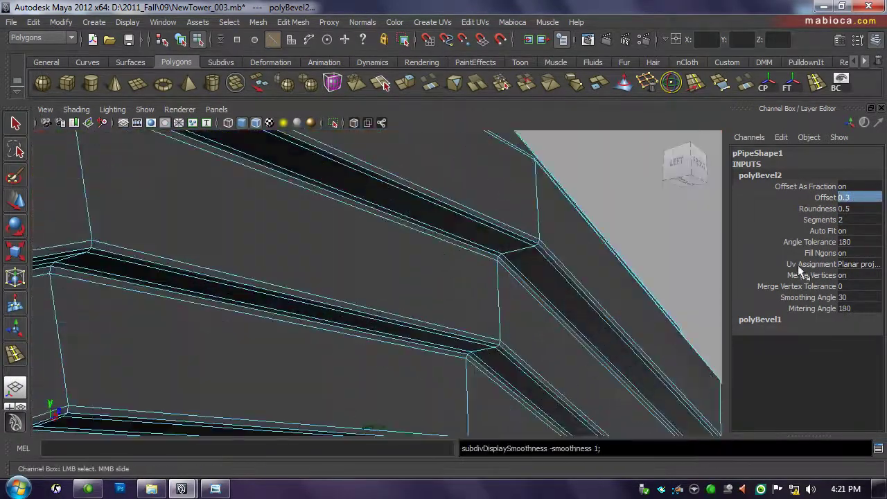
{"action": "left_click", "coordinate": [857, 230]}
{"action": "type", "text": "0"}
{"action": "key", "text": "Return"}
{"action": "left_click_drag", "start_coordinate": [534, 291], "coordinate": [229, 231], "text": "alt"}
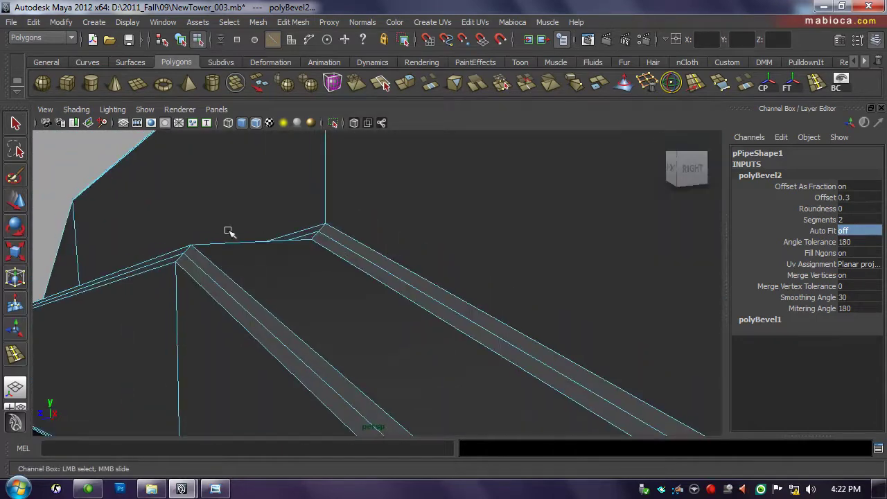
Try bevel roundness 1 and 2, then settle on 0.5.
{"action": "left_click", "coordinate": [826, 207]}
{"action": "type", "text": "1"}
{"action": "key", "text": "Return"}
{"action": "mouse_move", "coordinate": [411, 254]}
{"action": "left_mouse_down", "text": "alt"}
{"action": "mouse_move", "coordinate": [253, 312]}
{"action": "mouse_move", "coordinate": [310, 267]}
{"action": "left_mouse_up", "text": "alt"}
{"action": "left_click", "coordinate": [857, 208]}
{"action": "type", "text": "2"}
{"action": "key", "text": "Return"}
{"action": "left_click_drag", "start_coordinate": [485, 277], "coordinate": [350, 273], "text": "alt"}
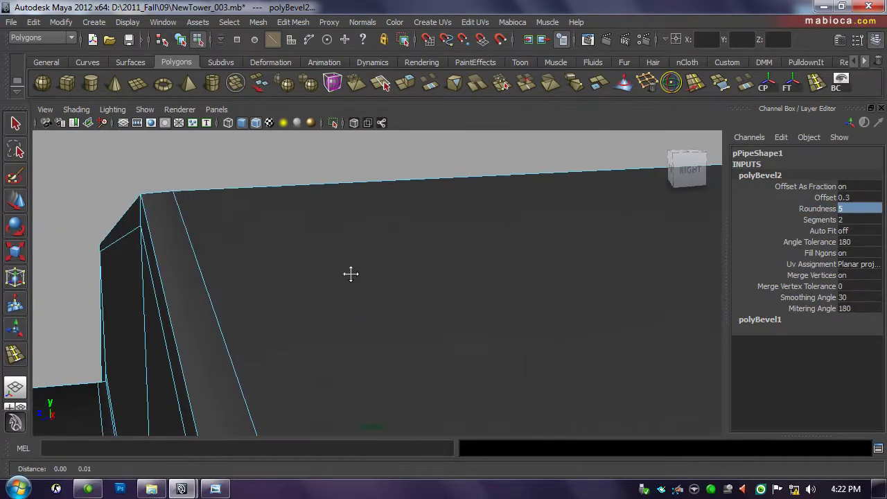
{"action": "left_click", "coordinate": [857, 208]}
{"action": "type", "text": "0.5"}
{"action": "key", "text": "Return"}
{"action": "right_click_drag", "start_coordinate": [455, 290], "coordinate": [527, 229]}
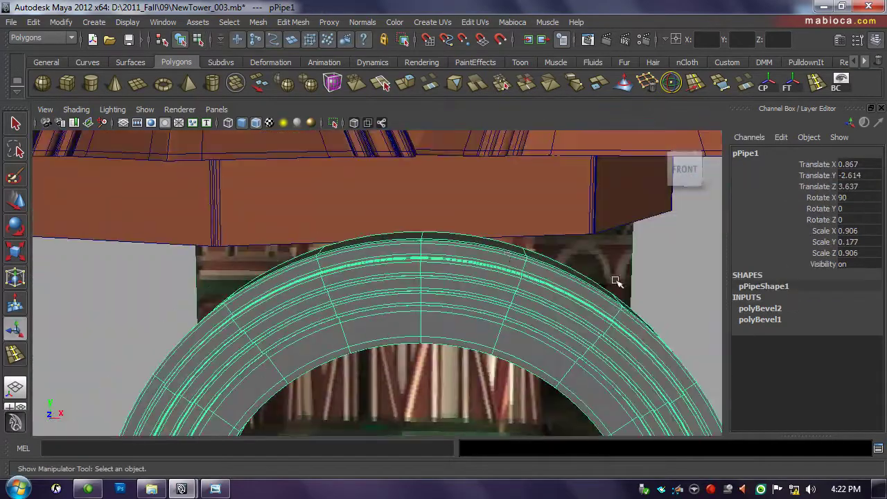
Delete the ring's lower half and extrude the arch ends downward into legs, checking the reference.
{"action": "mouse_move", "coordinate": [527, 230]}
{"action": "left_mouse_down", "text": "alt"}
{"action": "mouse_move", "coordinate": [587, 291]}
{"action": "mouse_move", "coordinate": [425, 260]}
{"action": "left_mouse_up", "text": "alt"}
{"action": "scroll", "coordinate": [424, 260], "scroll_direction": "down", "scroll_amount": 5}
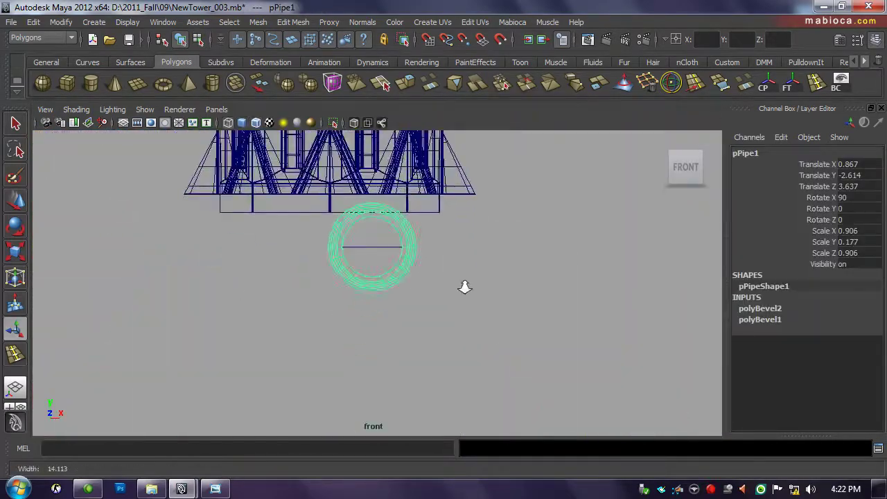
{"action": "left_click", "coordinate": [503, 263]}
{"action": "left_click", "coordinate": [145, 109]}
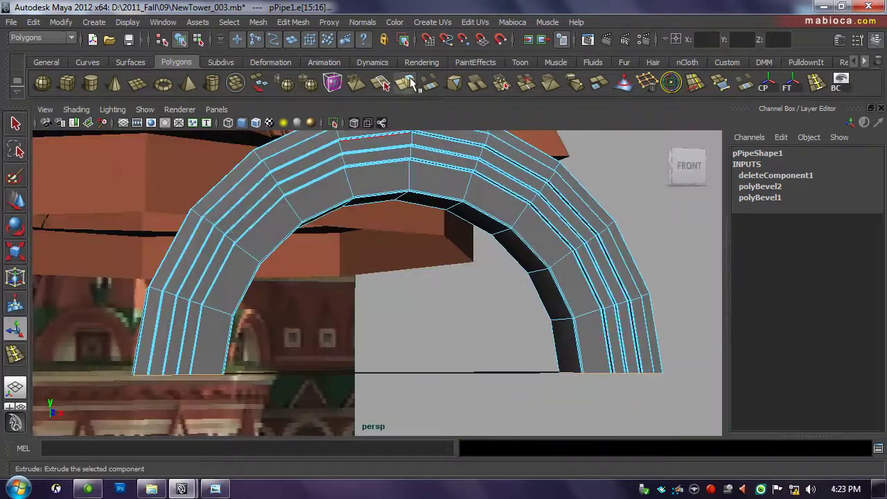
{"action": "left_click", "coordinate": [408, 81]}
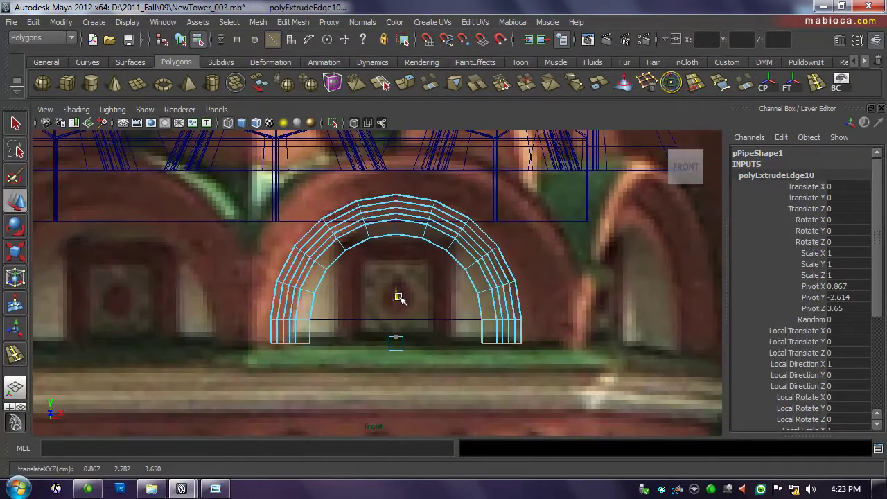
{"action": "key", "text": "alt+Tab"}
{"action": "key", "text": "alt+Tab"}
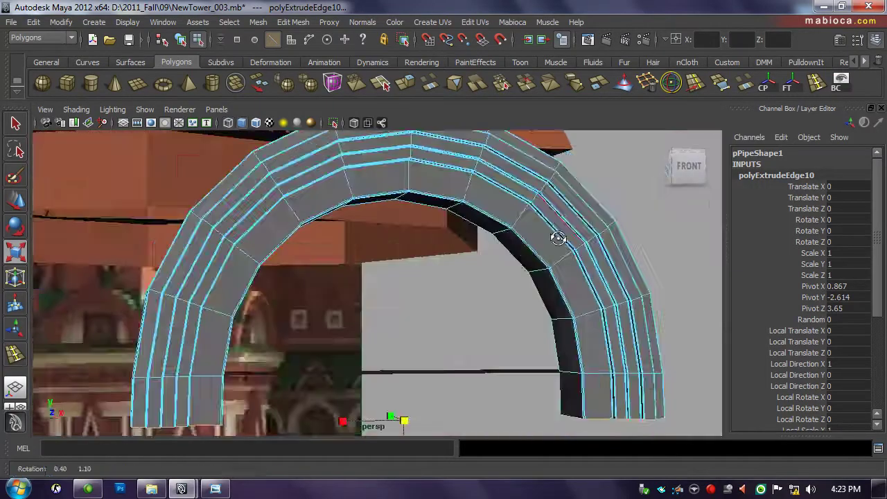
In the enlarged top view, nudge the arch toward the tower to about X 0.865, Z 3.467.
{"action": "key", "text": "space"}
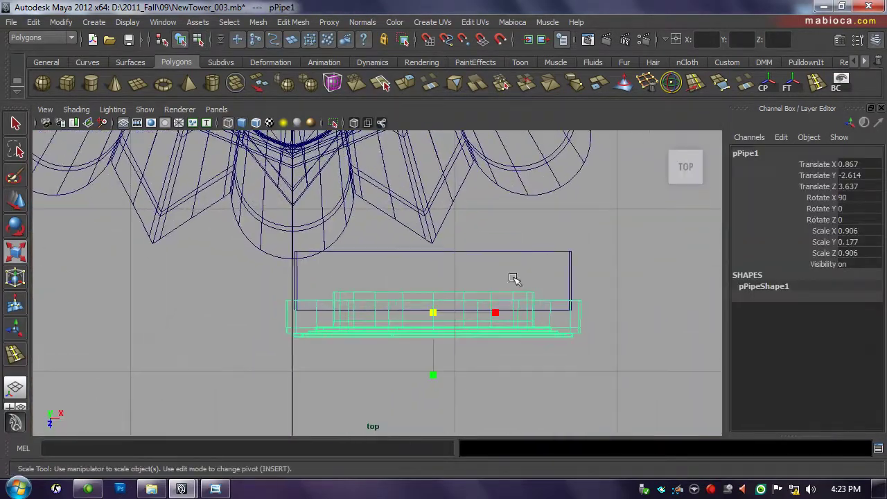
{"action": "scroll", "coordinate": [471, 293], "scroll_direction": "down", "scroll_amount": 2}
{"action": "scroll", "coordinate": [427, 326], "scroll_direction": "down", "scroll_amount": 3}
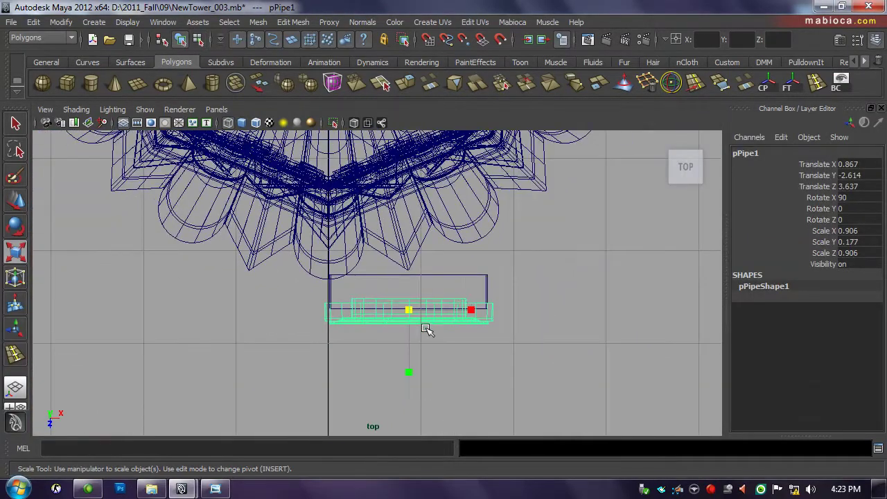
{"action": "key", "text": "w"}
{"action": "scroll", "coordinate": [469, 317], "scroll_direction": "up", "scroll_amount": 5}
{"action": "left_click_drag", "start_coordinate": [435, 386], "coordinate": [433, 375]}
{"action": "scroll", "coordinate": [454, 317], "scroll_direction": "up", "scroll_amount": 2}
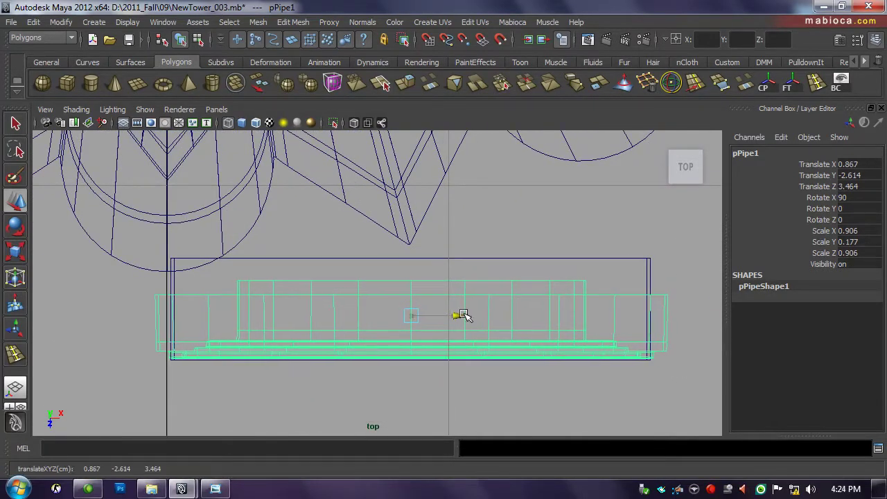
{"action": "left_click_drag", "start_coordinate": [411, 364], "coordinate": [412, 340]}
{"action": "scroll", "coordinate": [432, 352], "scroll_direction": "down", "scroll_amount": 3}
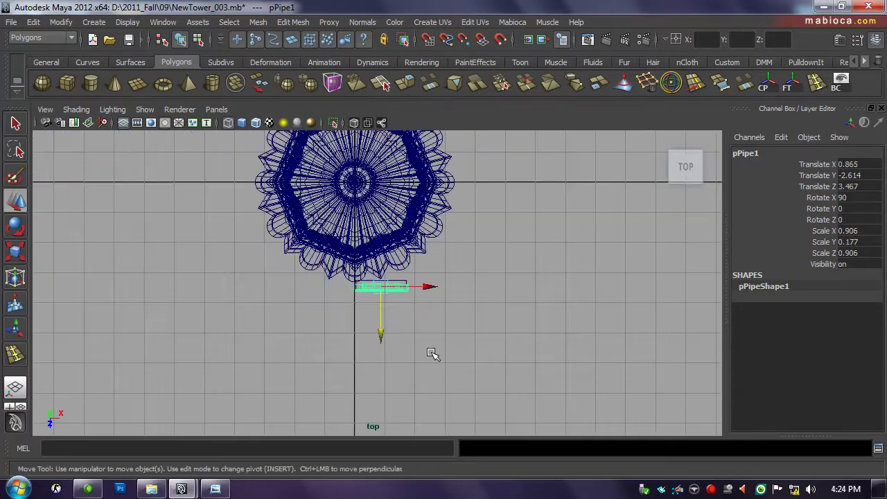
Select the arch's bottom edges and insert a new edge loop into the arch.
{"action": "key", "text": "space"}
{"action": "key", "text": "space"}
{"action": "scroll", "coordinate": [377, 291], "scroll_direction": "up", "scroll_amount": 3}
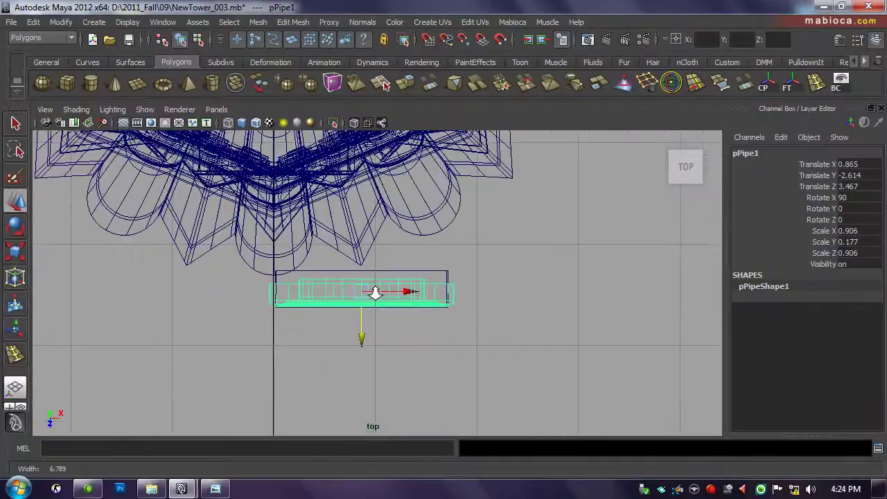
{"action": "key", "text": "F10"}
{"action": "left_click_drag", "start_coordinate": [425, 289], "coordinate": [458, 311]}
{"action": "key", "text": "space"}
{"action": "key", "text": "space"}
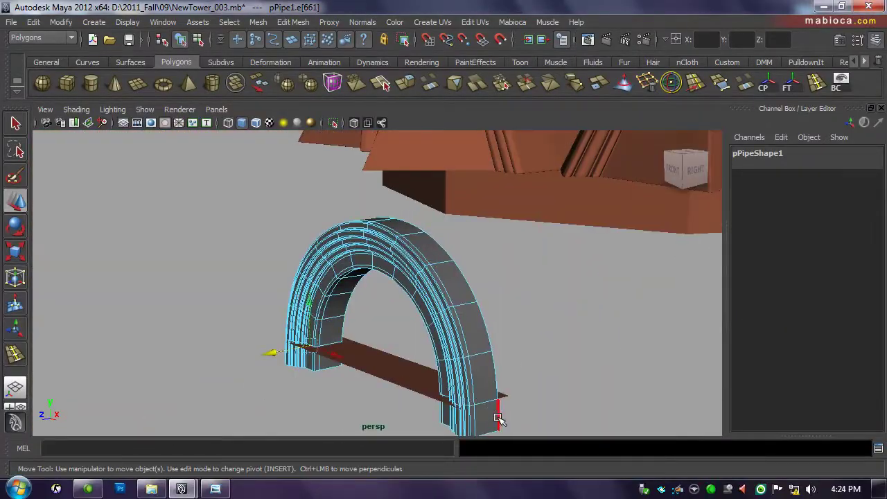
{"action": "mouse_move", "coordinate": [569, 220]}
{"action": "left_mouse_down", "text": "alt"}
{"action": "mouse_move", "coordinate": [471, 312]}
{"action": "mouse_move", "coordinate": [432, 293]}
{"action": "left_mouse_up", "text": "alt"}
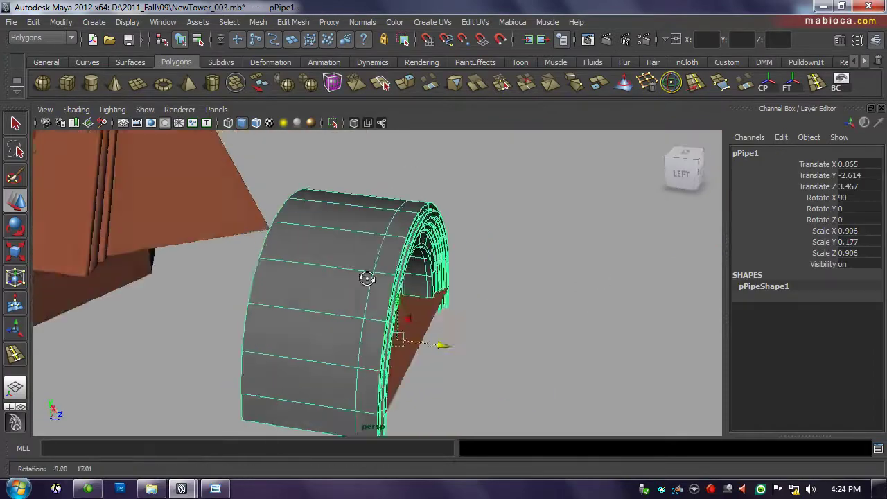
{"action": "key", "text": "y"}
{"action": "left_click", "coordinate": [362, 277]}
Orbit around the arch and plank so the textured wall sits behind them.
{"action": "key", "text": "w"}
{"action": "left_click_drag", "start_coordinate": [328, 272], "coordinate": [350, 307], "text": "alt"}
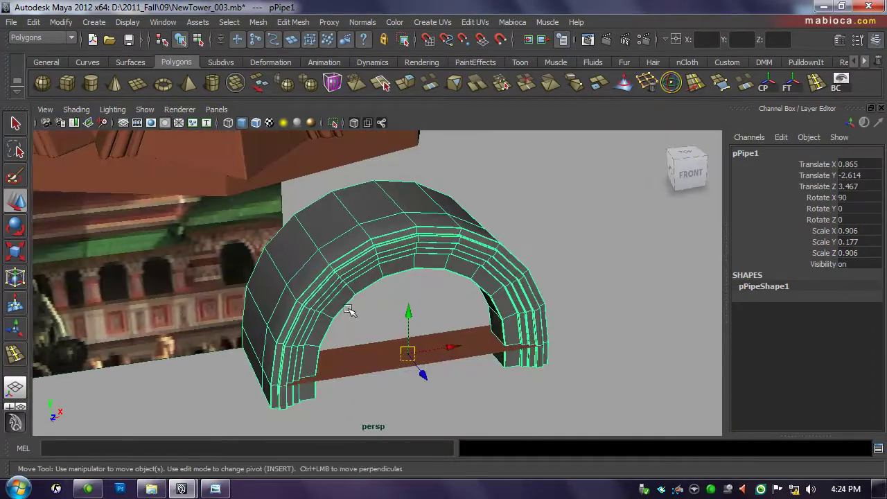
{"action": "left_click_drag", "start_coordinate": [330, 351], "coordinate": [263, 291], "text": "alt"}
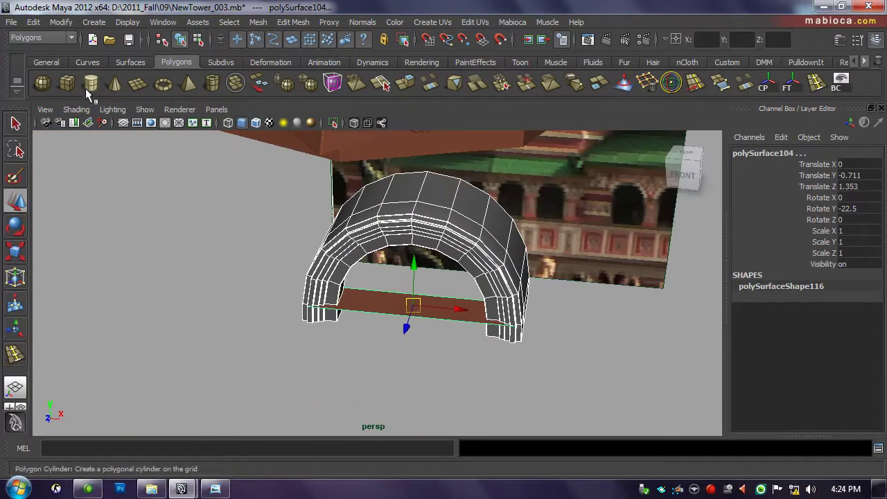
In the Outliner, pull the plank polySurface104 out from under polySurface43 to the top level.
{"action": "left_click", "coordinate": [163, 21]}
{"action": "left_click", "coordinate": [173, 112]}
{"action": "scroll", "coordinate": [560, 224], "scroll_direction": "down", "scroll_amount": 3}
{"action": "left_click", "coordinate": [554, 251]}
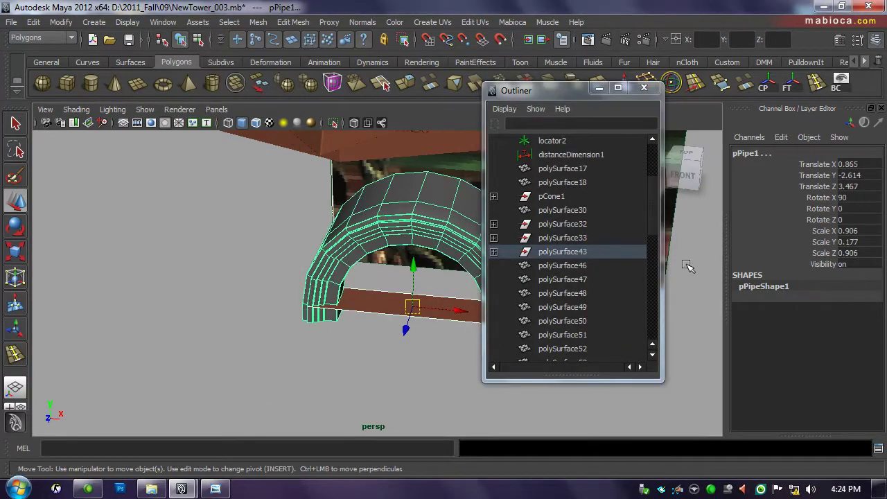
{"action": "scroll", "coordinate": [506, 224], "scroll_direction": "down", "scroll_amount": 1}
{"action": "left_click", "coordinate": [493, 238]}
{"action": "left_click", "coordinate": [493, 266]}
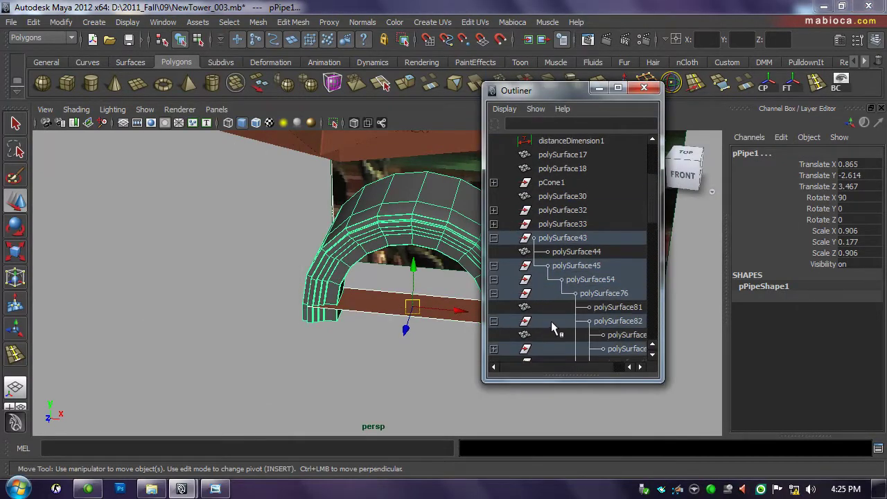
{"action": "scroll", "coordinate": [552, 322], "scroll_direction": "down", "scroll_amount": 3}
{"action": "left_click", "coordinate": [493, 238]}
{"action": "left_click", "coordinate": [495, 251]}
{"action": "scroll", "coordinate": [658, 207], "scroll_direction": "up", "scroll_amount": 2}
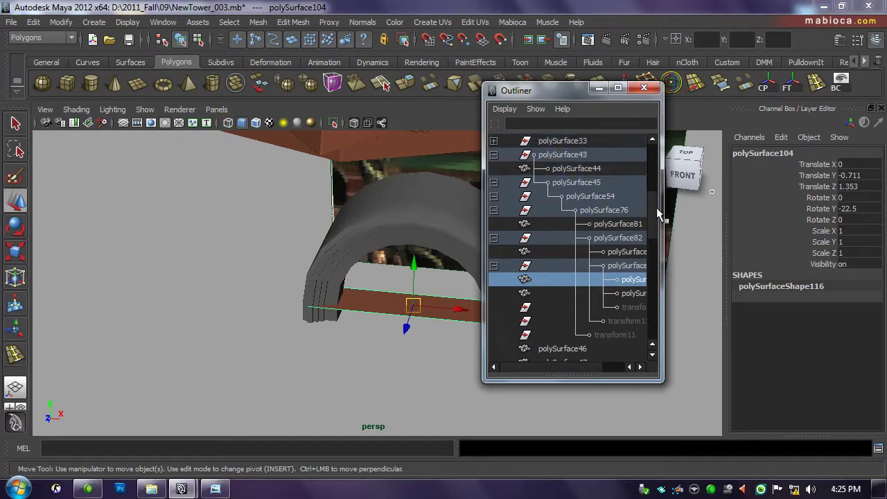
{"action": "middle_click_drag", "start_coordinate": [608, 281], "coordinate": [591, 208]}
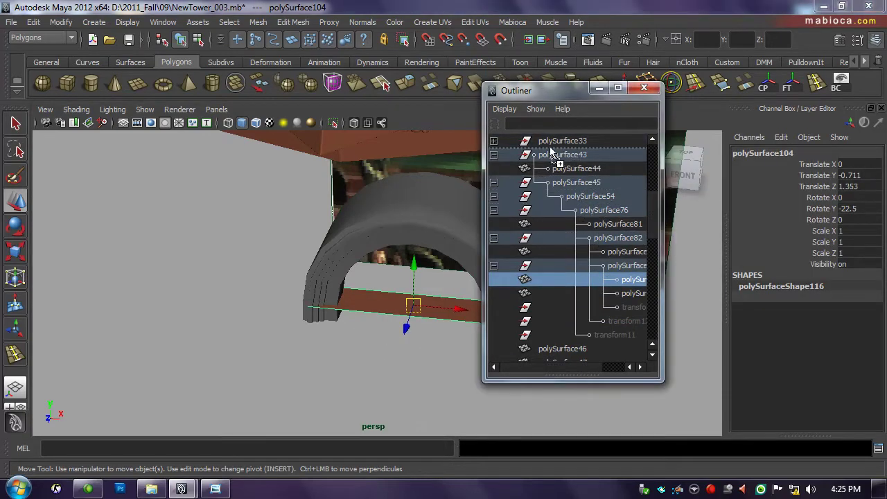
{"action": "middle_click_drag", "start_coordinate": [537, 154], "coordinate": [541, 150]}
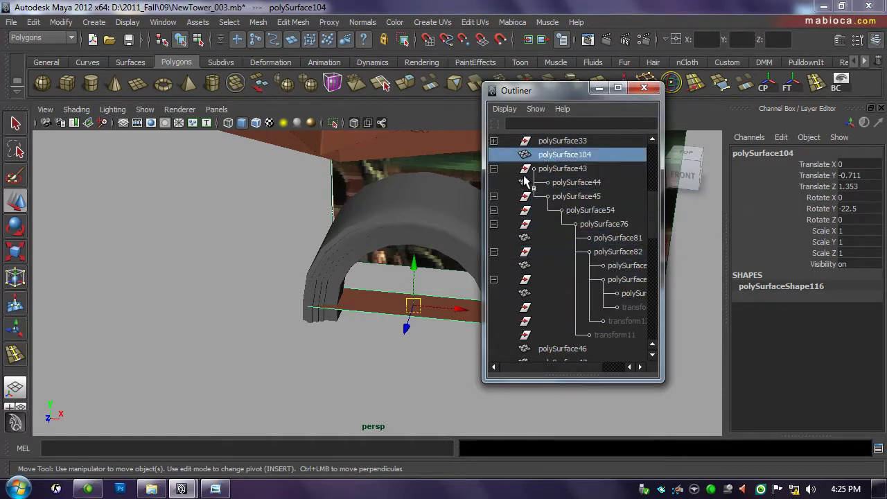
Try grouping the plank and arch pPipe1 into group1, then undo the grouping.
{"action": "left_click", "coordinate": [644, 88]}
{"action": "left_click", "coordinate": [163, 21]}
{"action": "left_click", "coordinate": [181, 178]}
{"action": "scroll", "coordinate": [657, 202], "scroll_direction": "down", "scroll_amount": 5}
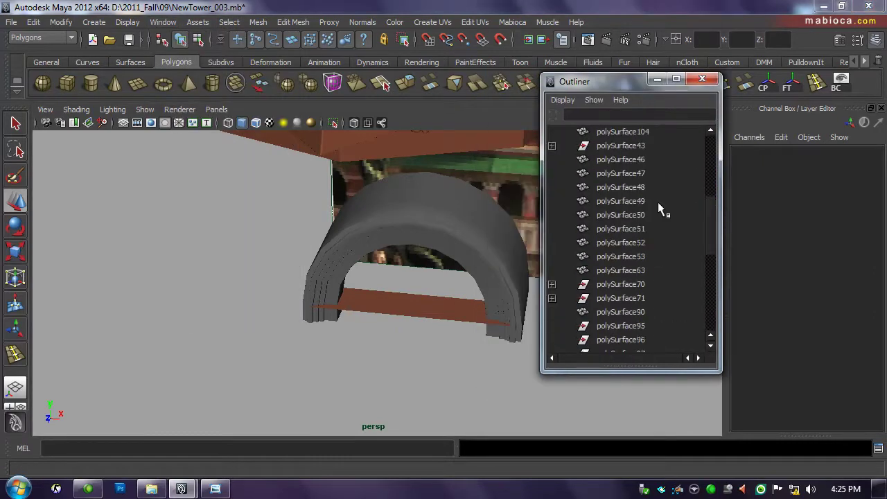
{"action": "left_click", "coordinate": [609, 132]}
{"action": "left_click", "coordinate": [456, 234]}
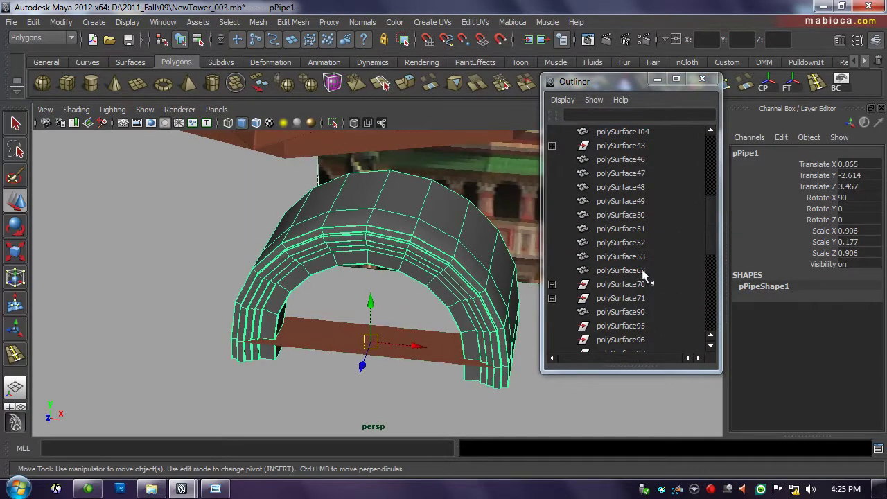
{"action": "key", "text": "ctrl+g"}
{"action": "left_click", "coordinate": [552, 282]}
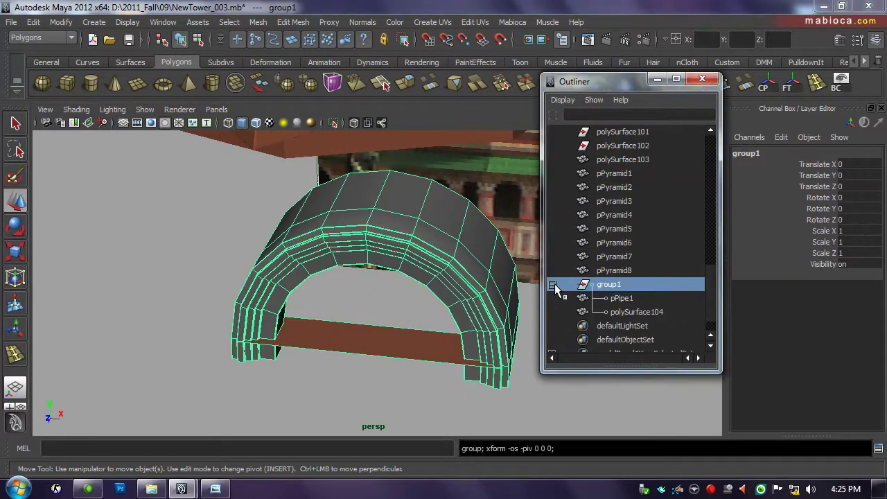
{"action": "scroll", "coordinate": [611, 272], "scroll_direction": "down", "scroll_amount": 1}
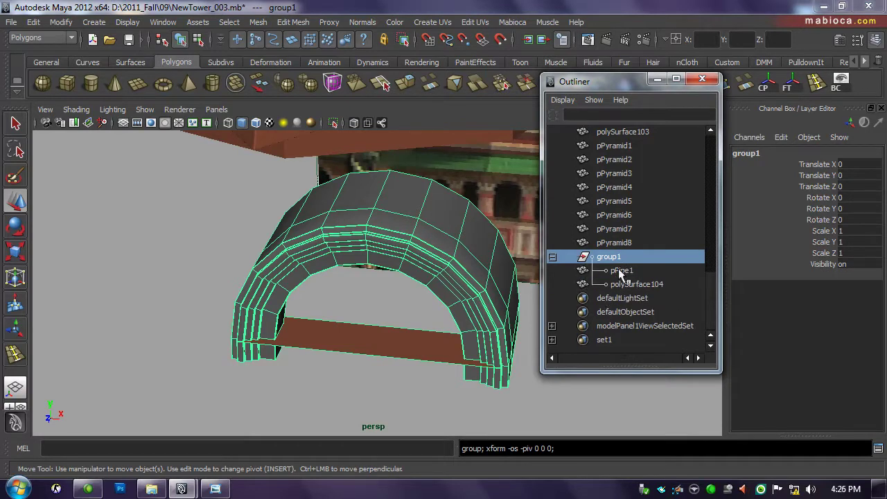
{"action": "left_click", "coordinate": [610, 257]}
{"action": "left_click_drag", "start_coordinate": [372, 254], "coordinate": [369, 307]}
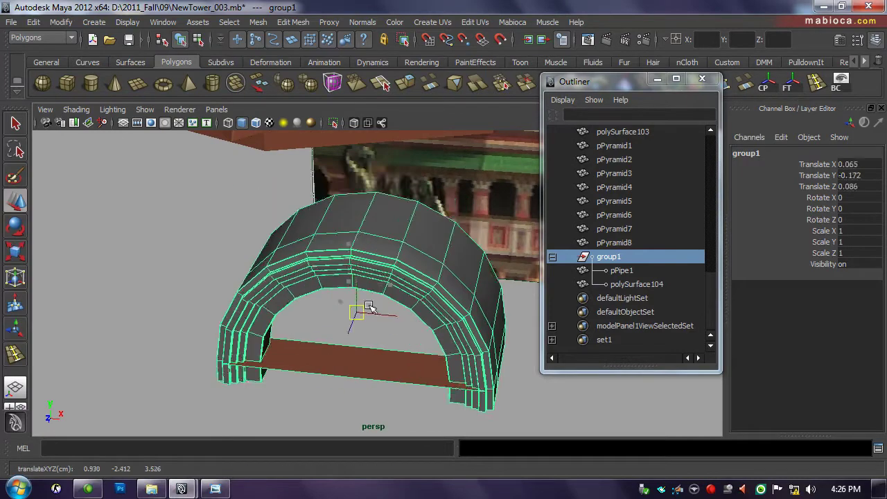
{"action": "key", "text": "ctrl+z"}
{"action": "key", "text": "ctrl+z"}
{"action": "key", "text": "ctrl+z"}
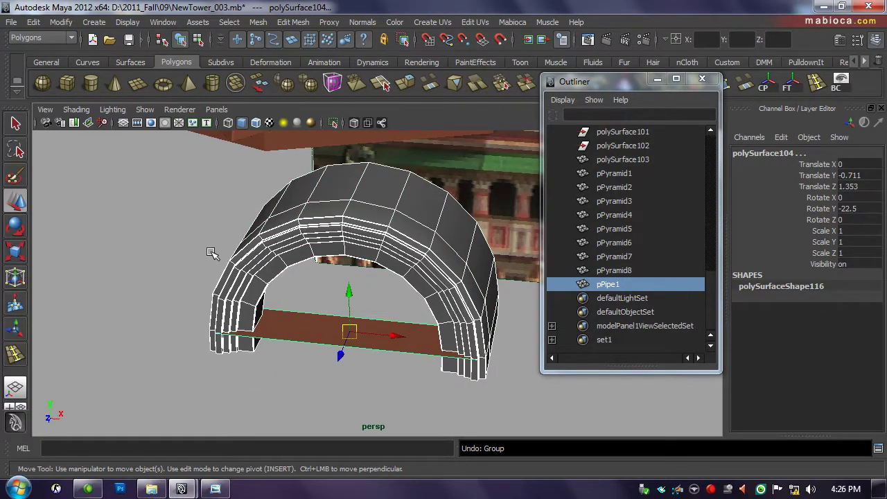
Parent the arch under the plank, test a move, then undo and unparent it.
{"action": "left_click", "coordinate": [33, 21]}
{"action": "left_click", "coordinate": [144, 409]}
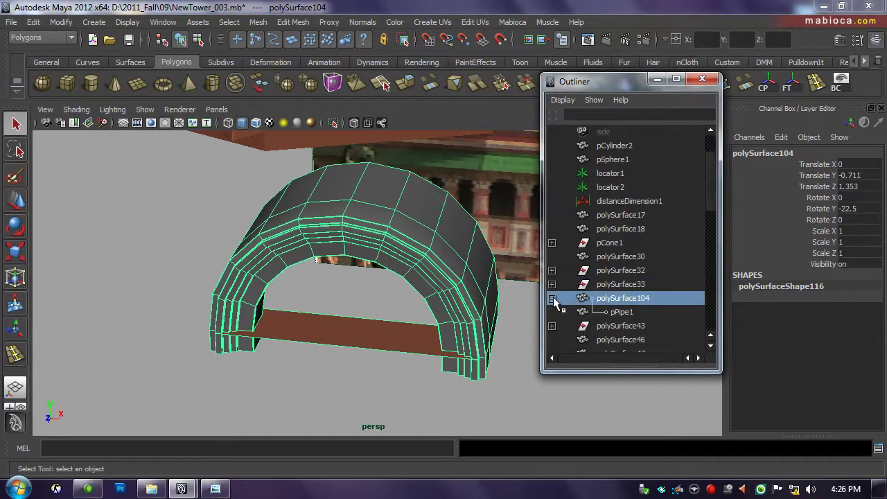
{"action": "key", "text": "w"}
{"action": "mouse_move", "coordinate": [365, 360]}
{"action": "middle_mouse_down"}
{"action": "mouse_move", "coordinate": [314, 319]}
{"action": "mouse_move", "coordinate": [404, 303]}
{"action": "middle_mouse_up"}
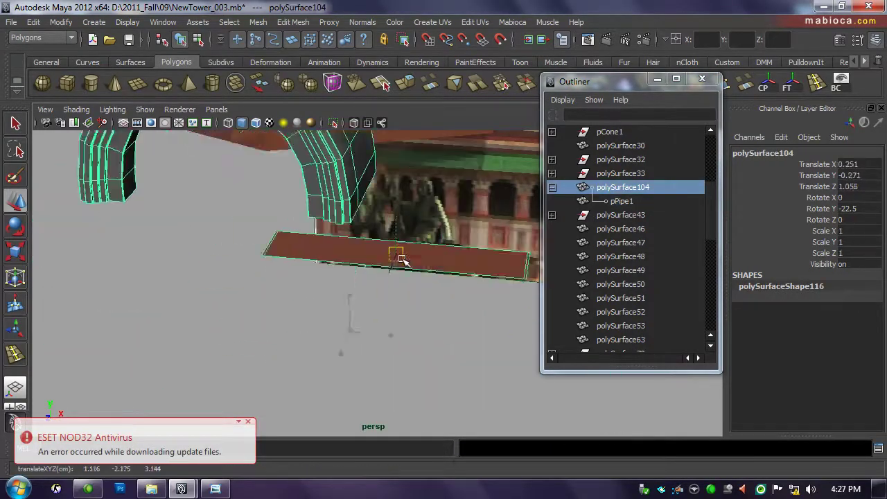
{"action": "key", "text": "ctrl+z"}
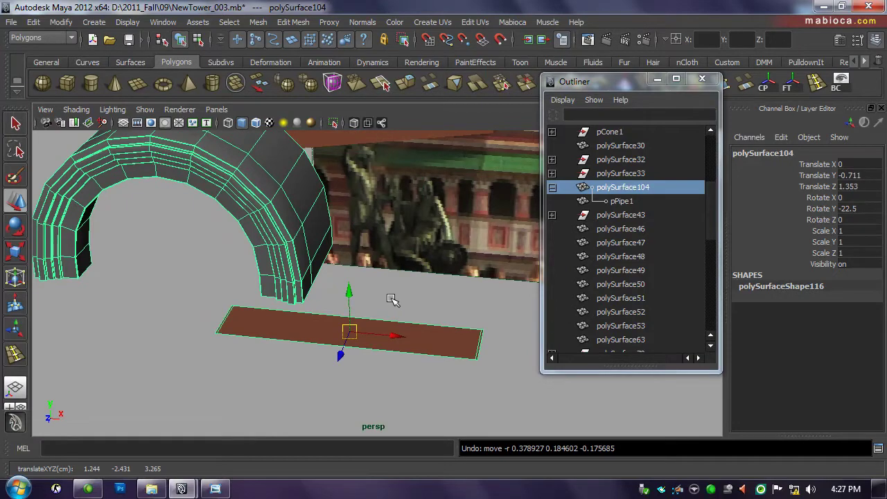
{"action": "key", "text": "ctrl+z"}
{"action": "key", "text": "ctrl+z"}
{"action": "key", "text": "ctrl+z"}
{"action": "key", "text": "ctrl+z"}
{"action": "key", "text": "ctrl+z"}
{"action": "key", "text": "ctrl+z"}
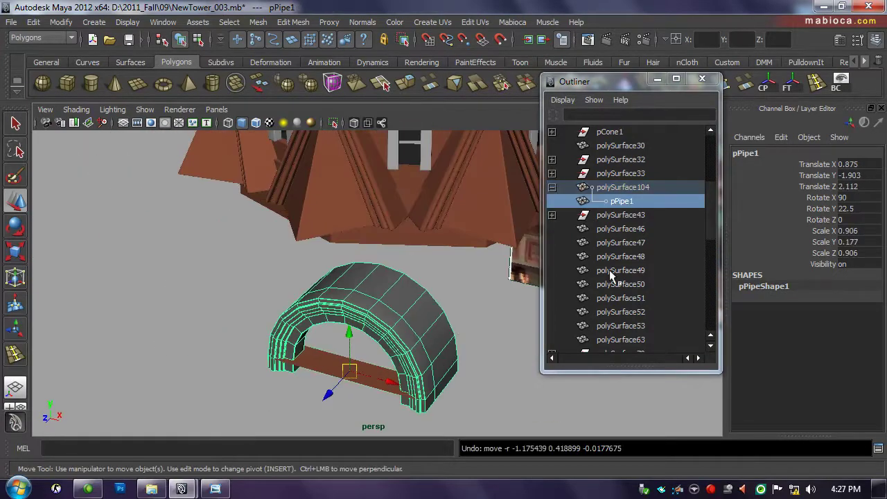
{"action": "left_click", "coordinate": [33, 22]}
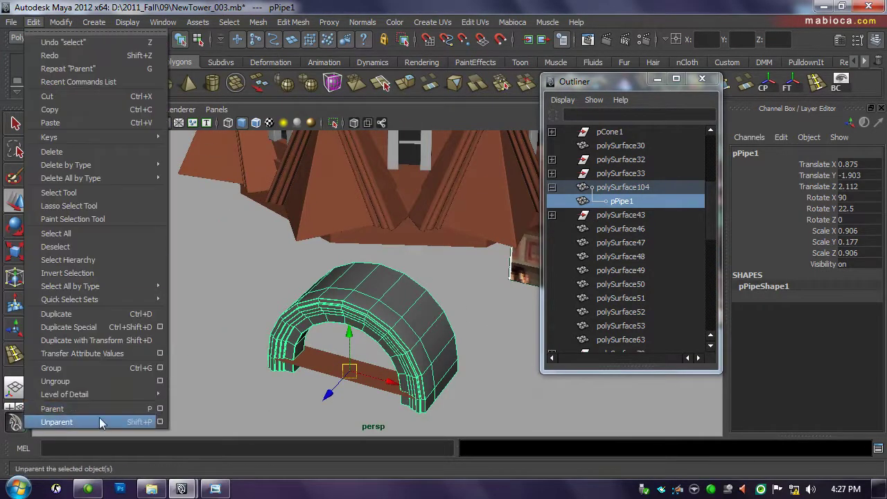
{"action": "left_click", "coordinate": [99, 417]}
Select and frame the plank polySurface104 and set its Rotate Y to -22.5.
{"action": "scroll", "coordinate": [643, 263], "scroll_direction": "down", "scroll_amount": 5}
{"action": "scroll", "coordinate": [643, 263], "scroll_direction": "down", "scroll_amount": 5}
{"action": "left_click", "coordinate": [324, 355]}
{"action": "key", "text": "f"}
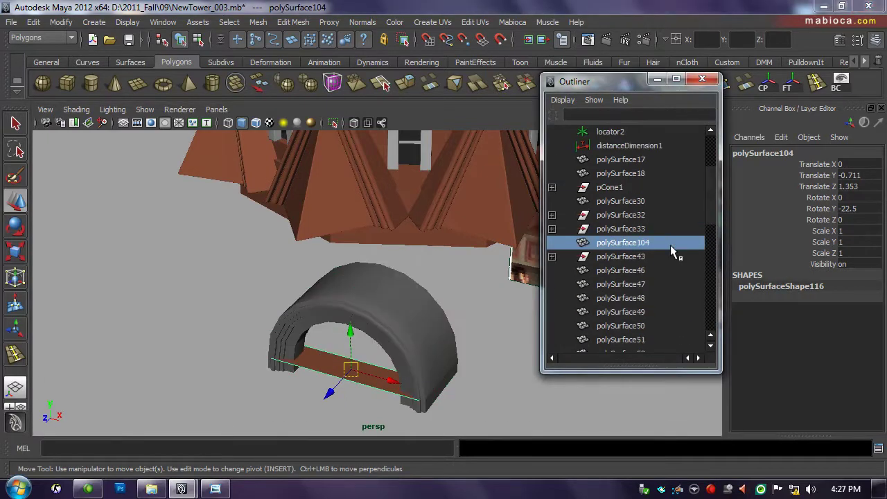
{"action": "key", "text": "f"}
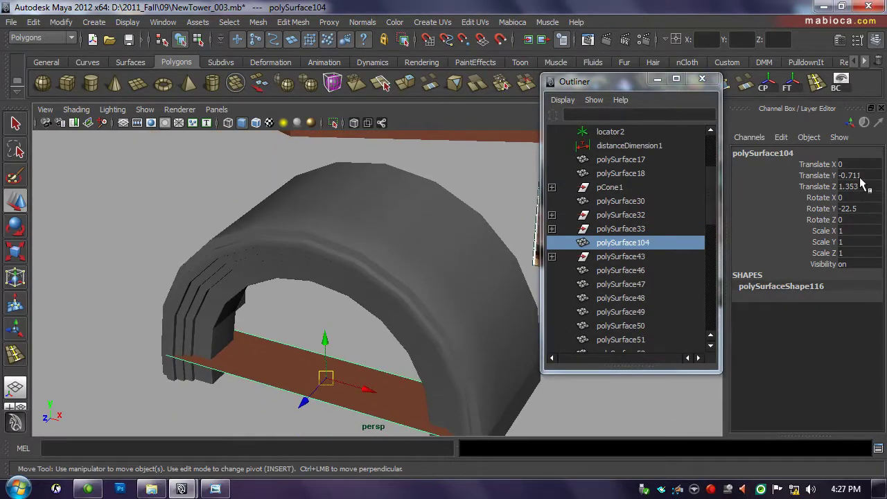
{"action": "type", "text": "0-22.5"}
{"action": "key", "text": "Return"}
Parent the arch pPipe1 under the plank and compare it with the reference photo.
{"action": "left_click_drag", "start_coordinate": [410, 257], "coordinate": [402, 354], "text": "alt"}
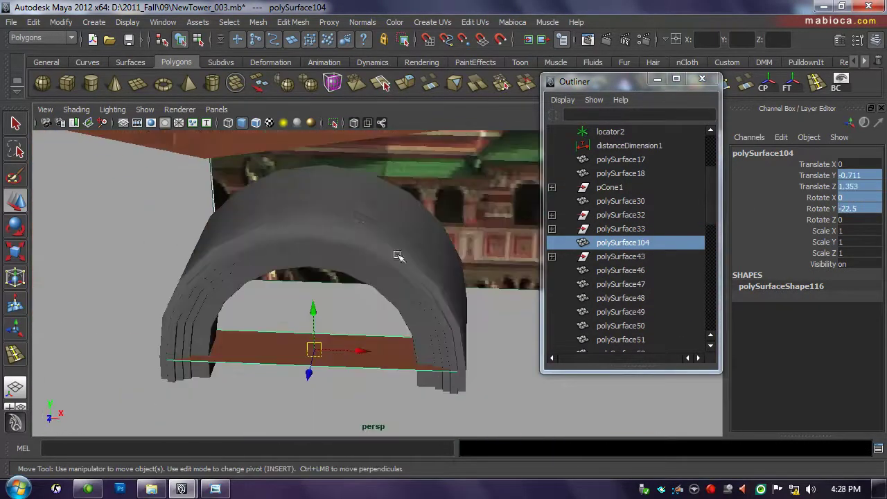
{"action": "key", "text": "p"}
{"action": "mouse_move", "coordinate": [374, 311]}
{"action": "left_mouse_down", "text": "alt"}
{"action": "mouse_move", "coordinate": [390, 316]}
{"action": "mouse_move", "coordinate": [328, 301]}
{"action": "mouse_move", "coordinate": [395, 323]}
{"action": "left_mouse_up", "text": "alt"}
{"action": "key", "text": "alt+Tab"}
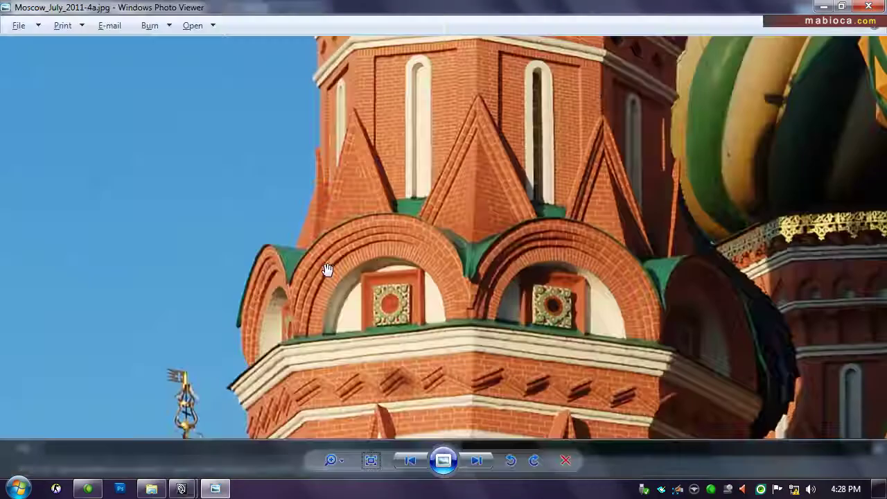
{"action": "key", "text": "alt+Tab"}
Set the Move Tool's Move Axis to Object instead of World.
{"action": "left_click", "coordinate": [64, 30]}
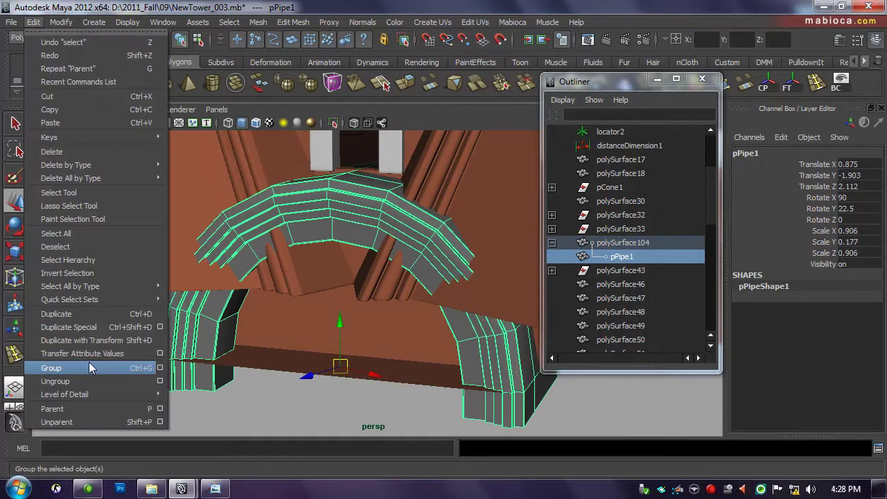
{"action": "mouse_move", "coordinate": [277, 291]}
{"action": "left_mouse_down", "text": "alt"}
{"action": "mouse_move", "coordinate": [318, 295]}
{"action": "mouse_move", "coordinate": [361, 277]}
{"action": "mouse_move", "coordinate": [393, 222]}
{"action": "mouse_move", "coordinate": [360, 312]}
{"action": "mouse_move", "coordinate": [345, 451]}
{"action": "left_mouse_up", "text": "alt"}
{"action": "left_click", "coordinate": [857, 40]}
{"action": "left_click", "coordinate": [725, 133]}
{"action": "left_click", "coordinate": [857, 39]}
{"action": "left_click", "coordinate": [857, 40]}
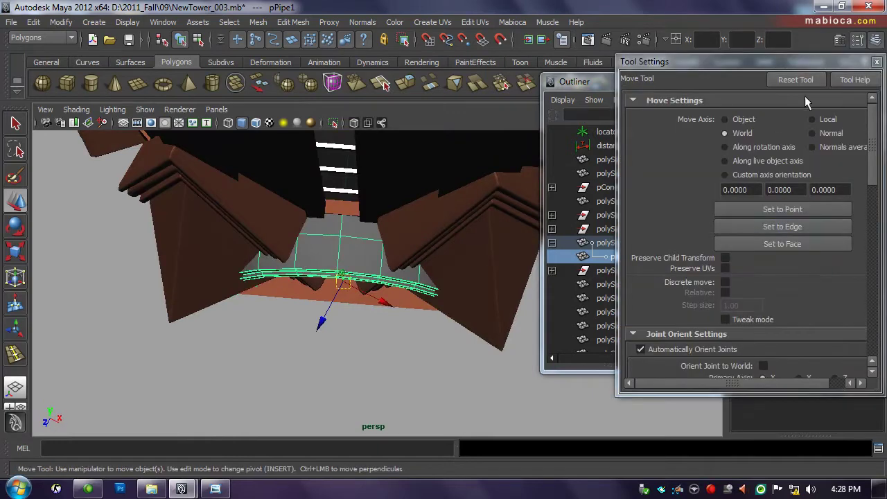
{"action": "left_click", "coordinate": [724, 119]}
Lower the arch into place beneath the pyramid spikes, checking against the reference photo.
{"action": "left_click_drag", "start_coordinate": [325, 305], "coordinate": [359, 298], "text": "alt"}
{"action": "left_click_drag", "start_coordinate": [330, 355], "coordinate": [331, 332], "text": "alt"}
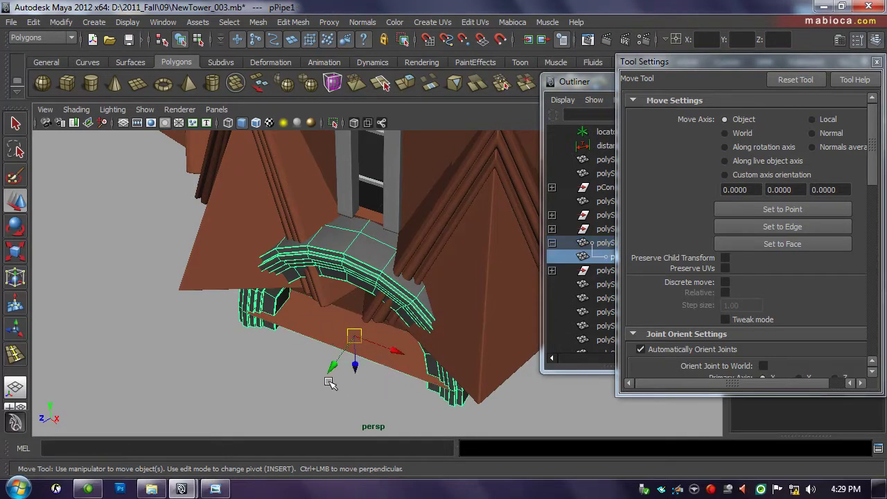
{"action": "mouse_move", "coordinate": [326, 367]}
{"action": "left_mouse_down", "text": "alt"}
{"action": "mouse_move", "coordinate": [290, 429]}
{"action": "mouse_move", "coordinate": [307, 409]}
{"action": "left_mouse_up", "text": "alt"}
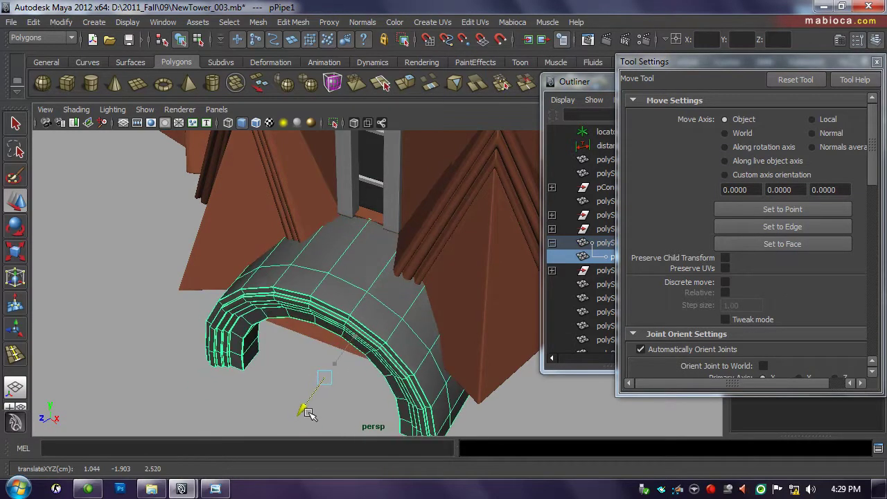
{"action": "key", "text": "alt+Tab"}
{"action": "key", "text": "alt+Tab"}
{"action": "mouse_move", "coordinate": [421, 362]}
{"action": "left_mouse_down", "text": "alt"}
{"action": "mouse_move", "coordinate": [325, 388]}
{"action": "mouse_move", "coordinate": [321, 421]}
{"action": "left_mouse_up", "text": "alt"}
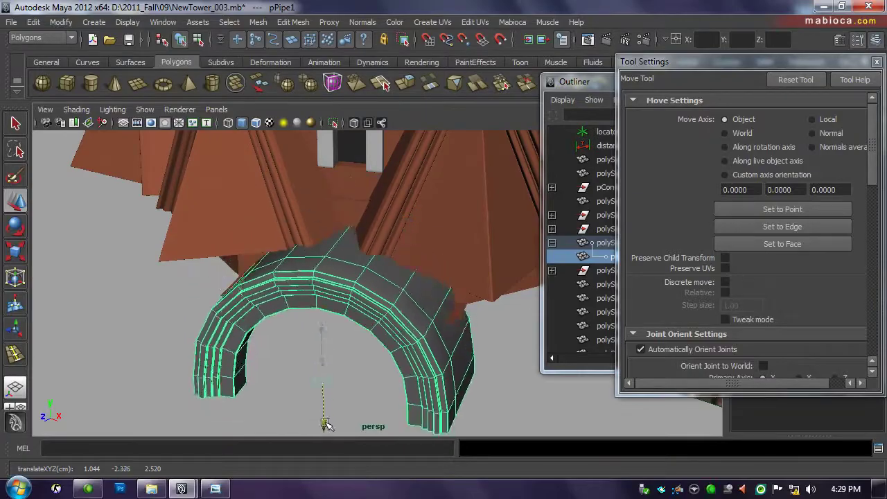
{"action": "key", "text": "alt+Tab"}
{"action": "key", "text": "alt+Tab"}
{"action": "key", "text": "alt+Tab"}
{"action": "key", "text": "alt+Tab"}
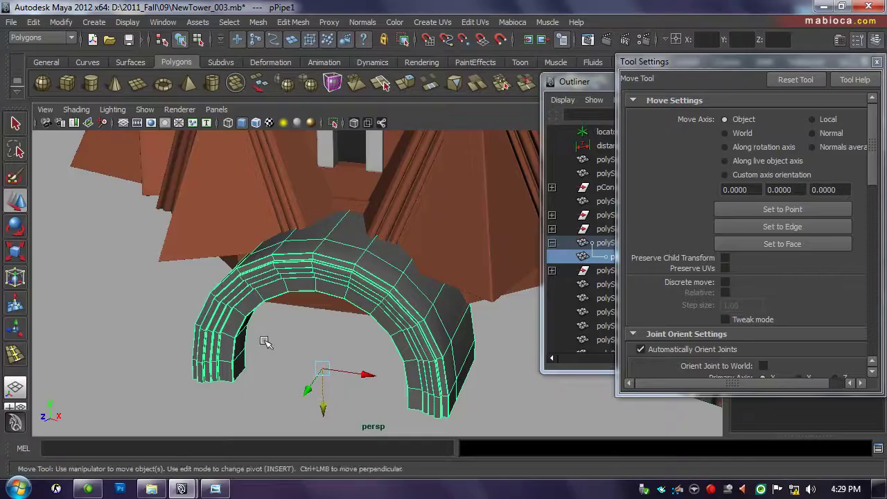
{"action": "key", "text": "alt+Tab"}
{"action": "key", "text": "alt+Tab"}
{"action": "mouse_move", "coordinate": [327, 377]}
{"action": "left_mouse_down", "text": "alt"}
{"action": "mouse_move", "coordinate": [327, 421]}
{"action": "mouse_move", "coordinate": [243, 327]}
{"action": "mouse_move", "coordinate": [259, 420]}
{"action": "mouse_move", "coordinate": [326, 277]}
{"action": "mouse_move", "coordinate": [228, 272]}
{"action": "mouse_move", "coordinate": [257, 198]}
{"action": "mouse_move", "coordinate": [293, 307]}
{"action": "left_mouse_up", "text": "alt"}
Select an edge at the arch's left foot and extrude the arch's inner edges.
{"action": "key", "text": "ctrl+a"}
{"action": "scroll", "coordinate": [448, 229], "scroll_direction": "up", "scroll_amount": 5}
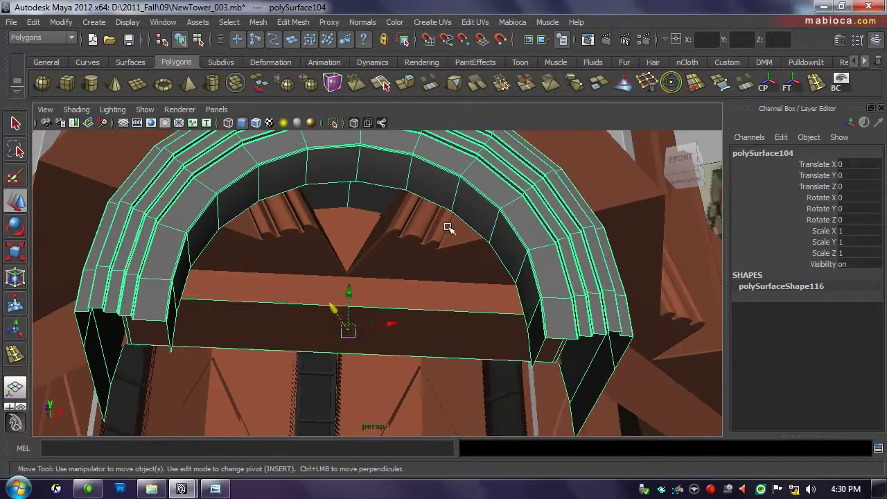
{"action": "left_click", "coordinate": [449, 228]}
{"action": "mouse_move", "coordinate": [448, 228]}
{"action": "left_mouse_down", "text": "alt"}
{"action": "mouse_move", "coordinate": [443, 178]}
{"action": "mouse_move", "coordinate": [419, 242]}
{"action": "left_mouse_up", "text": "alt"}
{"action": "left_click", "coordinate": [526, 298]}
{"action": "left_click_drag", "start_coordinate": [526, 298], "coordinate": [491, 353], "text": "alt"}
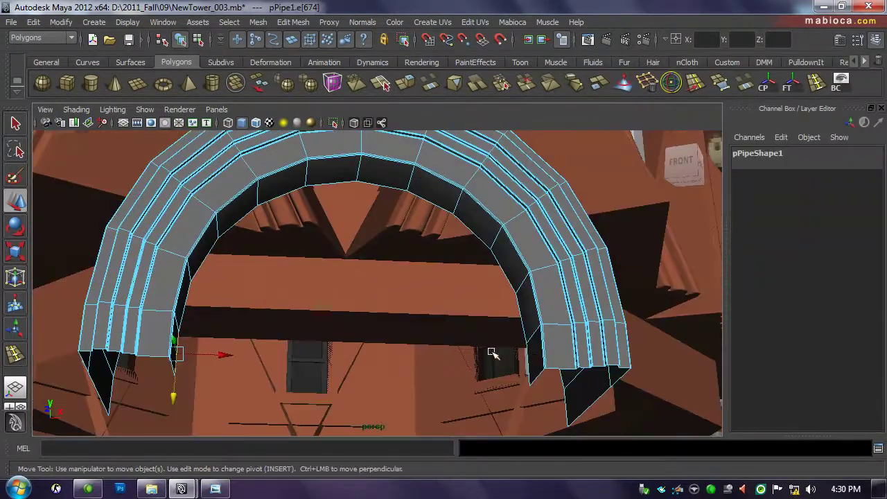
{"action": "left_click", "coordinate": [392, 82]}
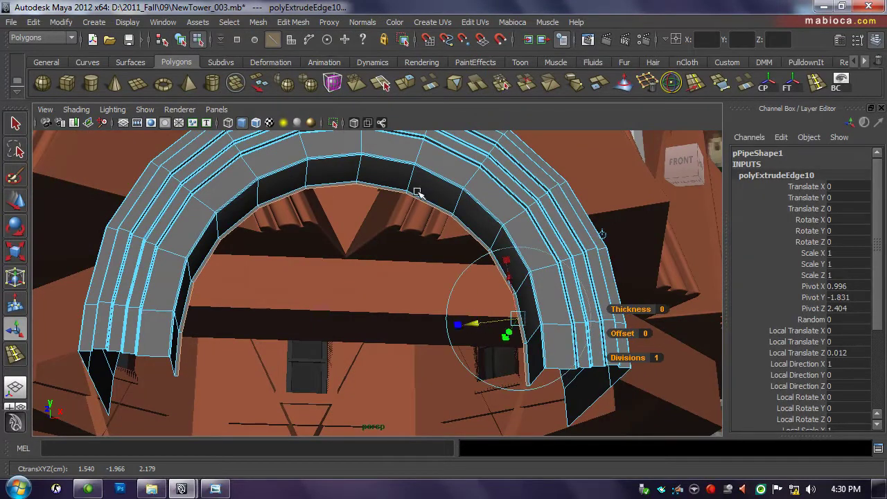
Extrude the inner arch edges again, scale them and move them downward.
{"action": "key", "text": "g"}
{"action": "left_click_drag", "start_coordinate": [417, 192], "coordinate": [487, 330], "text": "alt"}
{"action": "key", "text": "r"}
{"action": "left_click_drag", "start_coordinate": [418, 336], "coordinate": [413, 334], "text": "alt"}
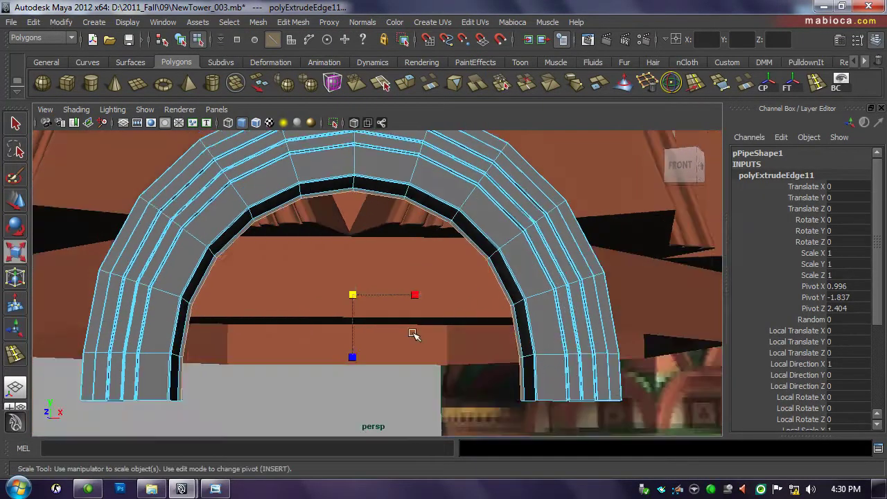
{"action": "left_click_drag", "start_coordinate": [350, 365], "coordinate": [349, 374]}
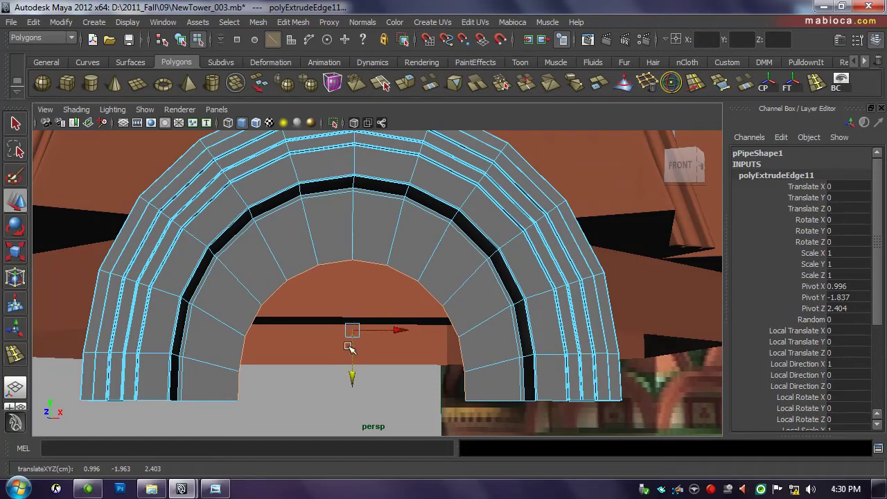
{"action": "scroll", "coordinate": [350, 348], "scroll_direction": "up", "scroll_amount": 3}
{"action": "scroll", "coordinate": [325, 337], "scroll_direction": "up", "scroll_amount": 2}
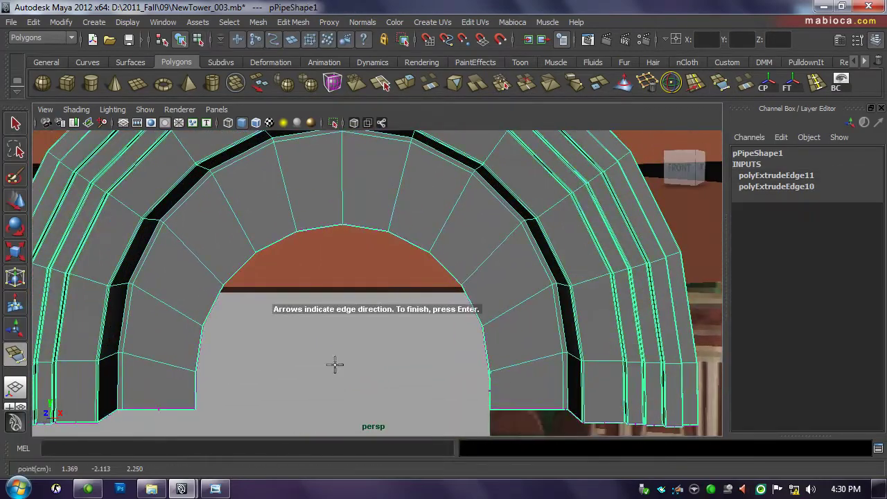
Fill the arch opening with appended faces and split it with horizontal edge loops.
{"action": "key", "text": "Return"}
{"action": "left_click", "coordinate": [200, 347]}
{"action": "left_click", "coordinate": [486, 349]}
{"action": "key", "text": "Return"}
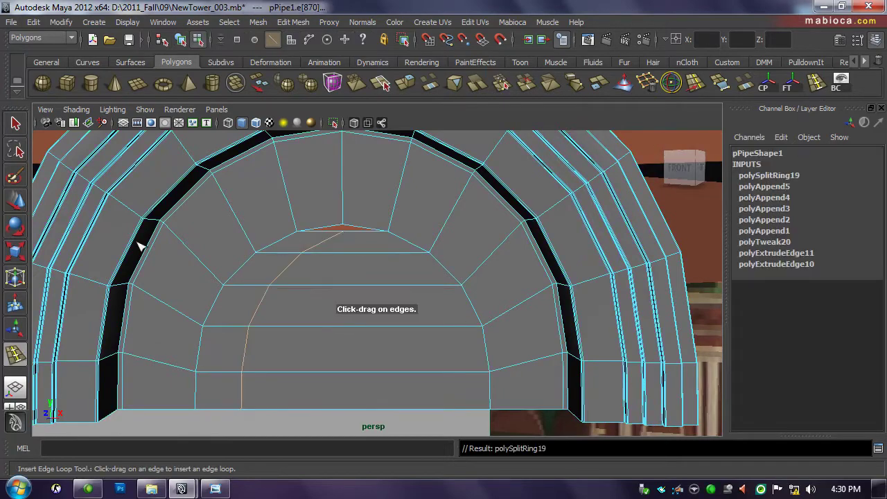
{"action": "key", "text": "ctrl+z"}
{"action": "left_click", "coordinate": [774, 166]}
{"action": "left_click", "coordinate": [864, 60]}
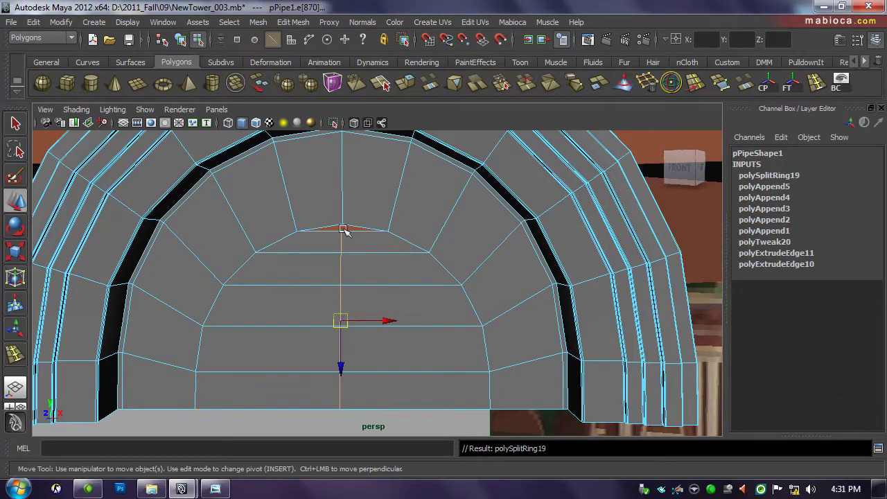
Return to object mode and select the combined arch piece.
{"action": "key", "text": "F8"}
{"action": "mouse_move", "coordinate": [436, 233]}
{"action": "left_mouse_down", "text": "alt"}
{"action": "mouse_move", "coordinate": [382, 340]}
{"action": "mouse_move", "coordinate": [355, 342]}
{"action": "mouse_move", "coordinate": [311, 283]}
{"action": "mouse_move", "coordinate": [552, 303]}
{"action": "mouse_move", "coordinate": [174, 194]}
{"action": "mouse_move", "coordinate": [383, 182]}
{"action": "mouse_move", "coordinate": [326, 208]}
{"action": "left_mouse_up", "text": "alt"}
{"action": "left_click", "coordinate": [366, 329]}
{"action": "key", "text": "t"}
{"action": "left_click", "coordinate": [311, 282]}
Duplicate Special the arch with Rotate Y 45 and 7 copies.
{"action": "left_click", "coordinate": [33, 21]}
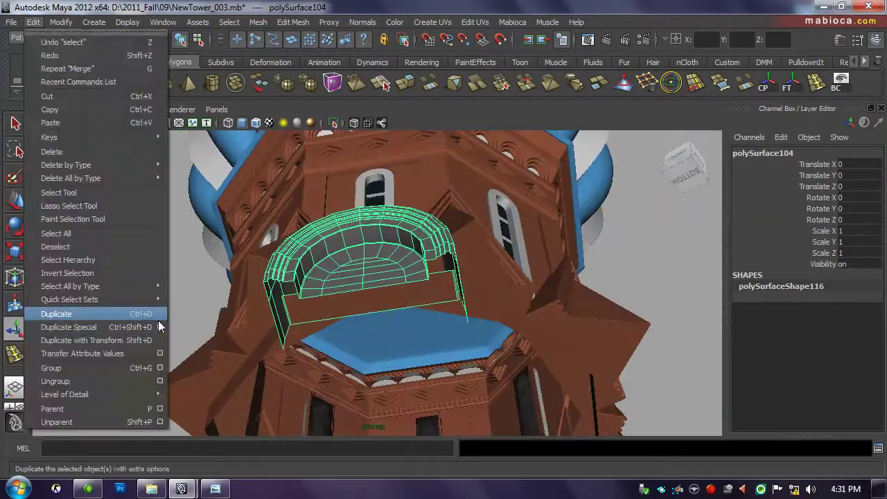
{"action": "left_click", "coordinate": [160, 316]}
{"action": "left_click_drag", "start_coordinate": [368, 66], "coordinate": [690, 66]}
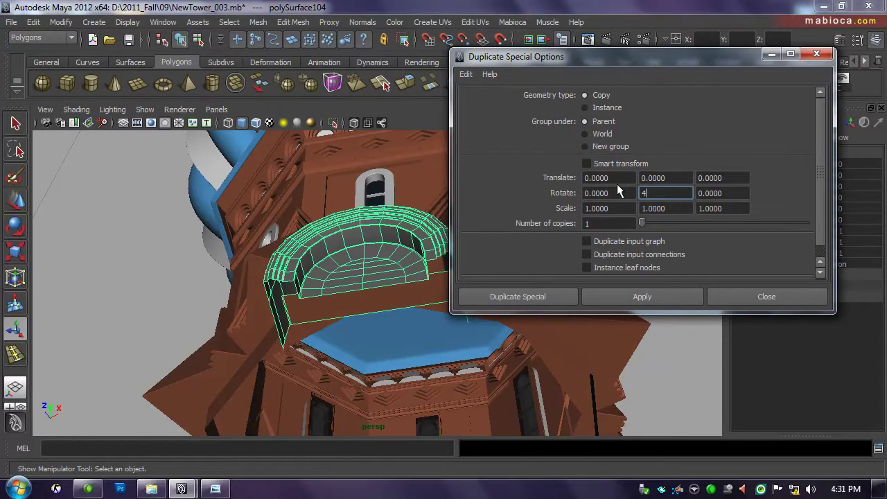
{"action": "left_click", "coordinate": [642, 296]}
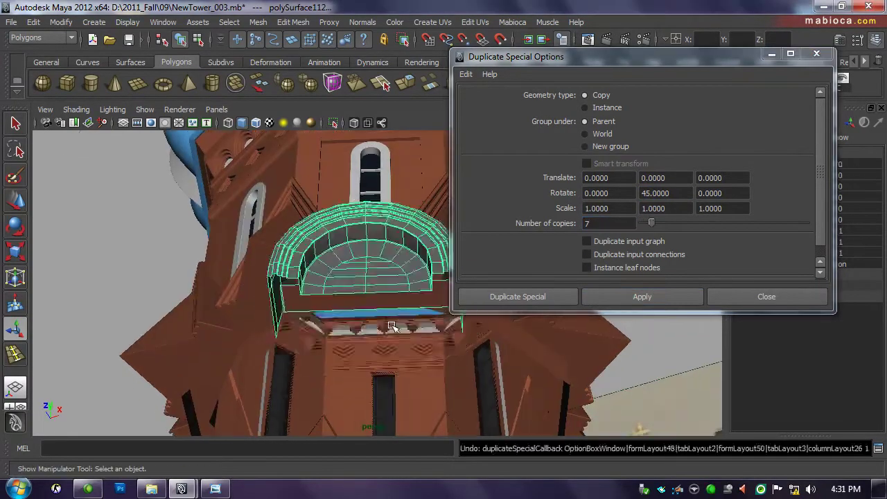
Check the ring of arches from above and in perspective, then select the arch pipe.
{"action": "key", "text": "w"}
{"action": "right_click_drag", "start_coordinate": [315, 318], "coordinate": [366, 253], "text": "alt"}
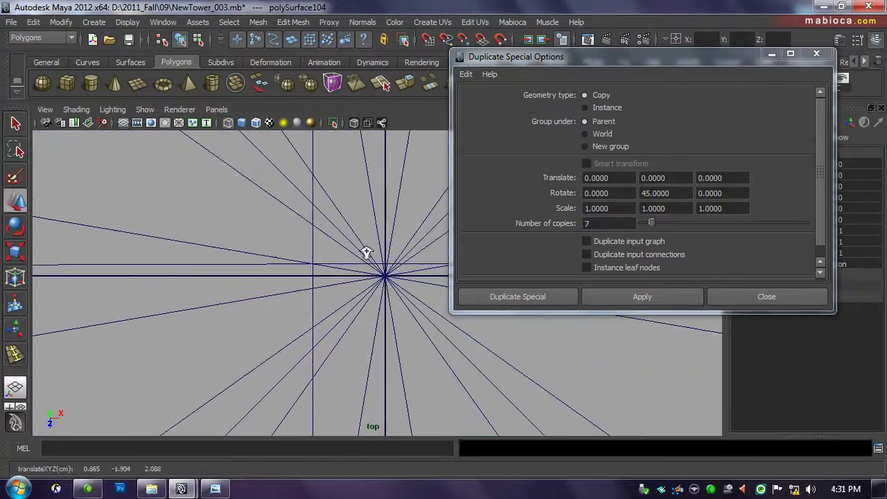
{"action": "key", "text": "space"}
{"action": "key", "text": "space"}
{"action": "mouse_move", "coordinate": [426, 228]}
{"action": "left_mouse_down", "text": "alt"}
{"action": "mouse_move", "coordinate": [307, 264]}
{"action": "mouse_move", "coordinate": [459, 263]}
{"action": "mouse_move", "coordinate": [301, 311]}
{"action": "mouse_move", "coordinate": [326, 210]}
{"action": "mouse_move", "coordinate": [323, 318]}
{"action": "mouse_move", "coordinate": [406, 303]}
{"action": "mouse_move", "coordinate": [192, 267]}
{"action": "mouse_move", "coordinate": [356, 280]}
{"action": "mouse_move", "coordinate": [574, 277]}
{"action": "mouse_move", "coordinate": [636, 255]}
{"action": "mouse_move", "coordinate": [518, 314]}
{"action": "left_mouse_up", "text": "alt"}
{"action": "key", "text": "w"}
{"action": "left_click", "coordinate": [356, 280]}
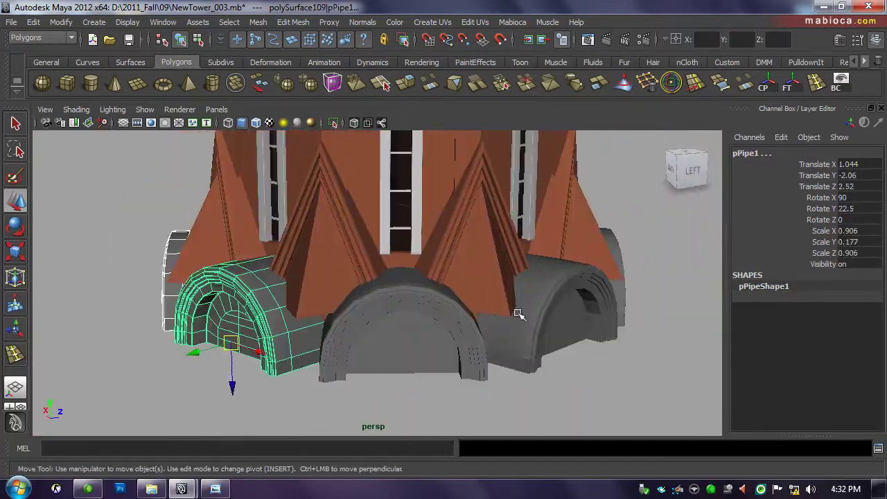
Scale the arch pipe to about 1.272 in X and Z and lower it to Y -2.463.
{"action": "mouse_move", "coordinate": [622, 252]}
{"action": "left_mouse_down", "text": "alt"}
{"action": "mouse_move", "coordinate": [451, 228]}
{"action": "mouse_move", "coordinate": [416, 277]}
{"action": "left_mouse_up", "text": "alt"}
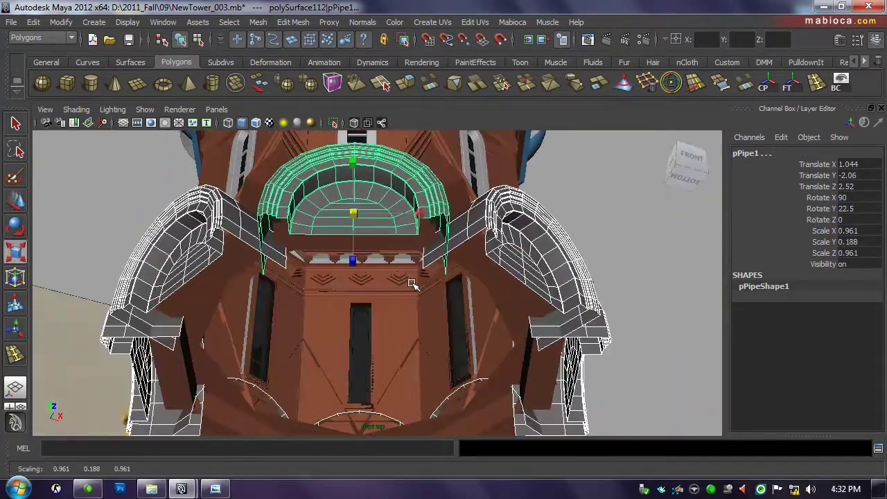
{"action": "key", "text": "r"}
{"action": "middle_click_drag", "start_coordinate": [415, 278], "coordinate": [471, 291]}
{"action": "left_click_drag", "start_coordinate": [471, 291], "coordinate": [499, 388], "text": "alt"}
{"action": "key", "text": "w"}
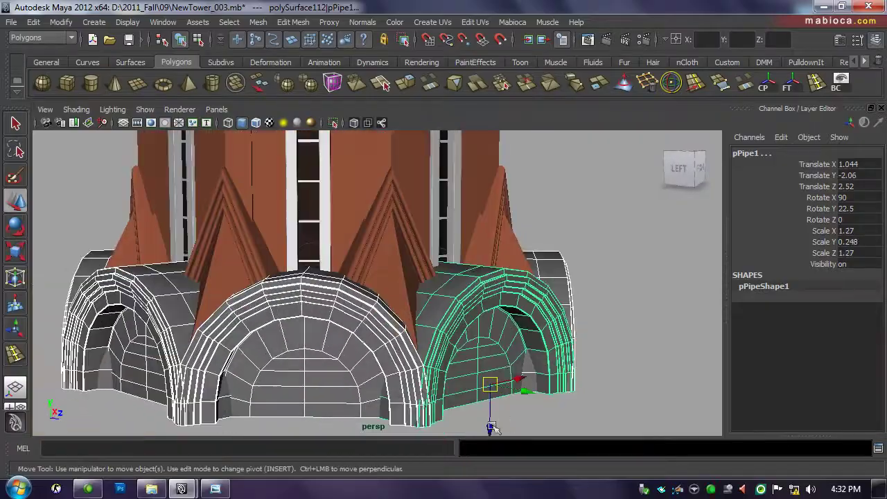
{"action": "middle_click_drag", "start_coordinate": [493, 416], "coordinate": [495, 465]}
{"action": "mouse_move", "coordinate": [495, 466]}
{"action": "left_mouse_down", "text": "alt"}
{"action": "mouse_move", "coordinate": [464, 307]}
{"action": "mouse_move", "coordinate": [372, 233]}
{"action": "mouse_move", "coordinate": [367, 328]}
{"action": "mouse_move", "coordinate": [479, 283]}
{"action": "left_mouse_up", "text": "alt"}
Zoom in where two arches meet and rescale the pipe slightly so their edges touch.
{"action": "right_click_drag", "start_coordinate": [478, 284], "coordinate": [698, 301], "text": "alt"}
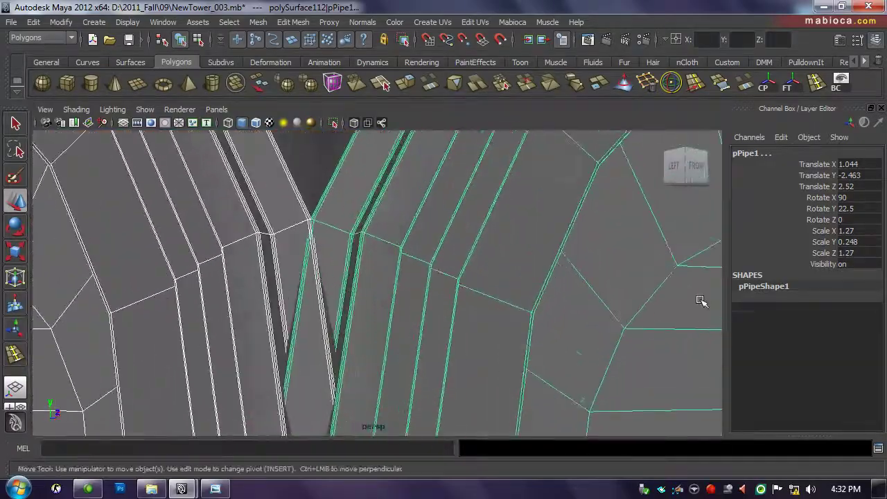
{"action": "left_click_drag", "start_coordinate": [699, 301], "coordinate": [432, 323], "text": "alt"}
{"action": "right_click_drag", "start_coordinate": [431, 322], "coordinate": [483, 329], "text": "alt"}
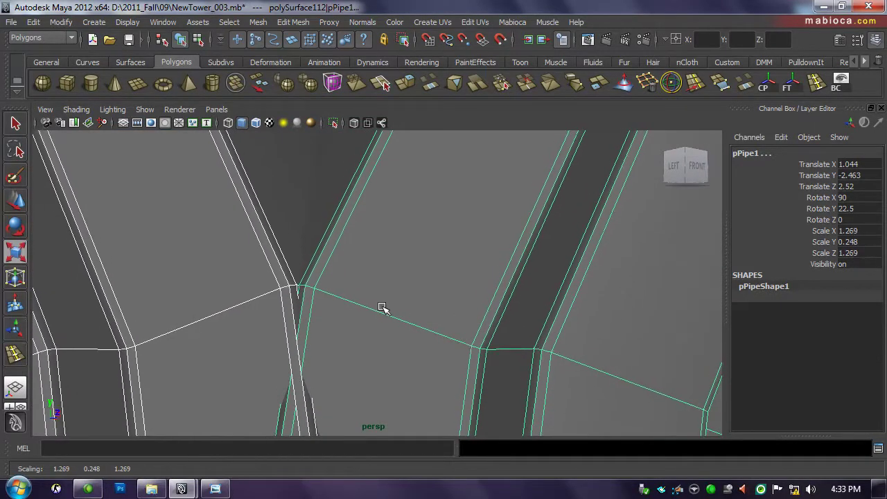
{"action": "mouse_move", "coordinate": [388, 306]}
{"action": "left_mouse_down", "text": "alt"}
{"action": "mouse_move", "coordinate": [370, 303]}
{"action": "mouse_move", "coordinate": [332, 327]}
{"action": "left_mouse_up", "text": "alt"}
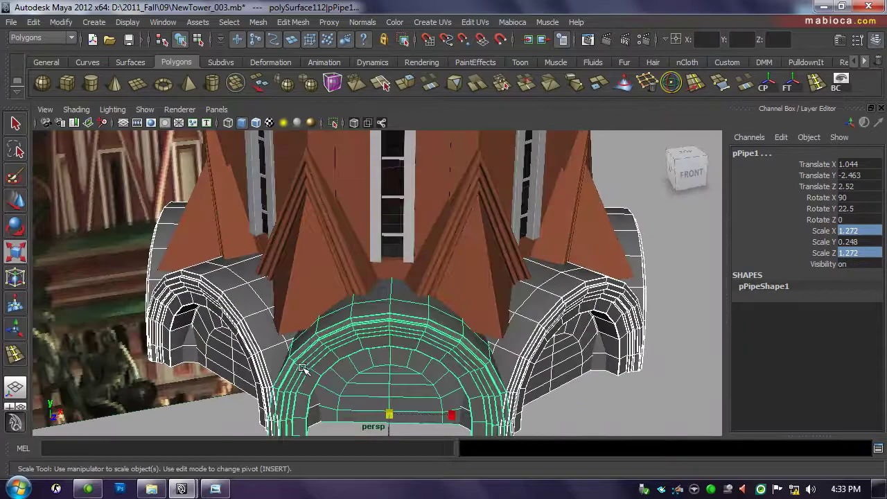
Save the scene, then union the two selected arch pieces and undo the union.
{"action": "key", "text": "q"}
{"action": "key", "text": "ctrl+s"}
{"action": "left_click", "coordinate": [260, 22]}
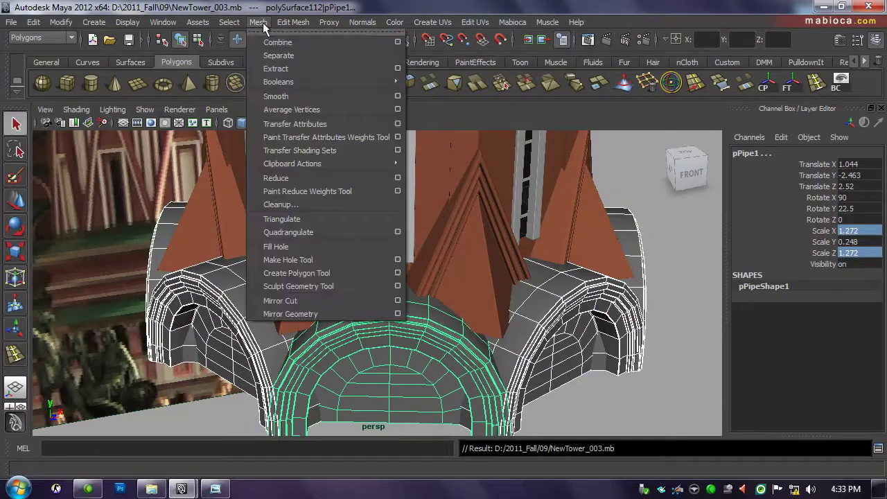
{"action": "left_click", "coordinate": [263, 22]}
{"action": "right_click_drag", "start_coordinate": [388, 277], "coordinate": [454, 240], "text": "alt"}
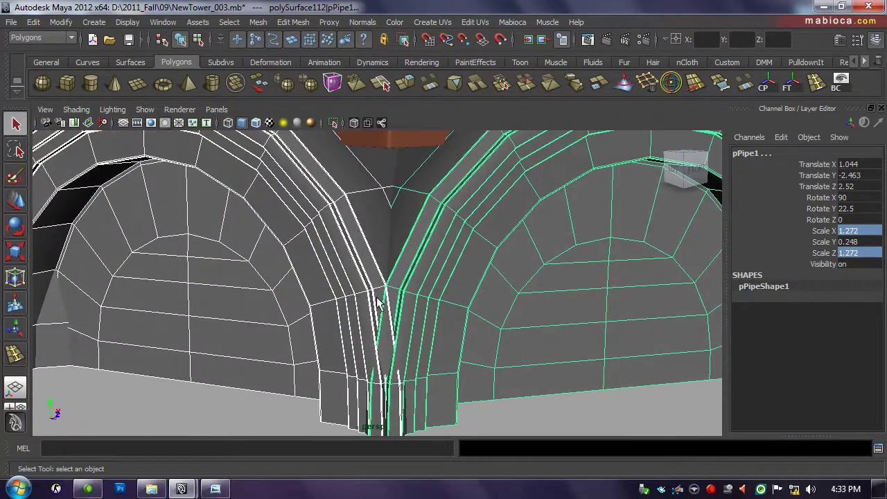
{"action": "left_click_drag", "start_coordinate": [379, 305], "coordinate": [451, 238], "text": "alt"}
{"action": "left_click", "coordinate": [258, 22]}
{"action": "left_click", "coordinate": [485, 74]}
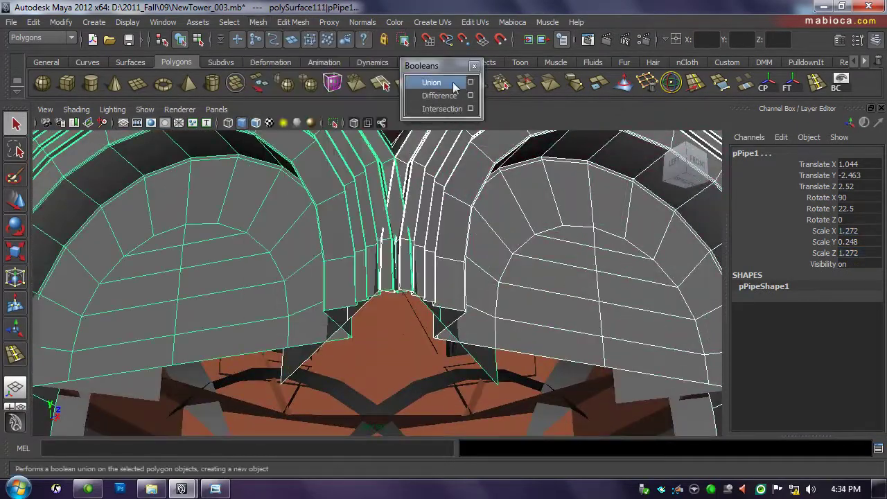
{"action": "left_click", "coordinate": [453, 86]}
{"action": "key", "text": "t"}
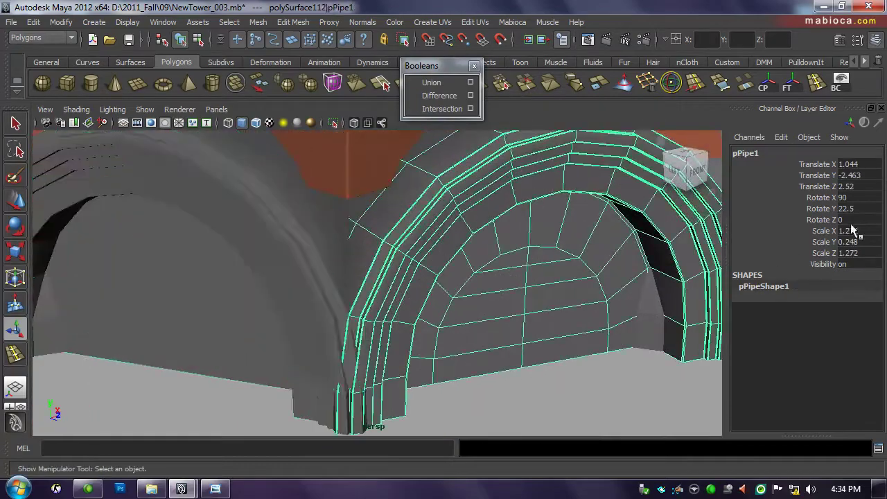
{"action": "key", "text": "ctrl+z"}
Try Mirror Geometry on the arch, undo it, and apply Mirror Cut instead.
{"action": "left_click", "coordinate": [257, 21]}
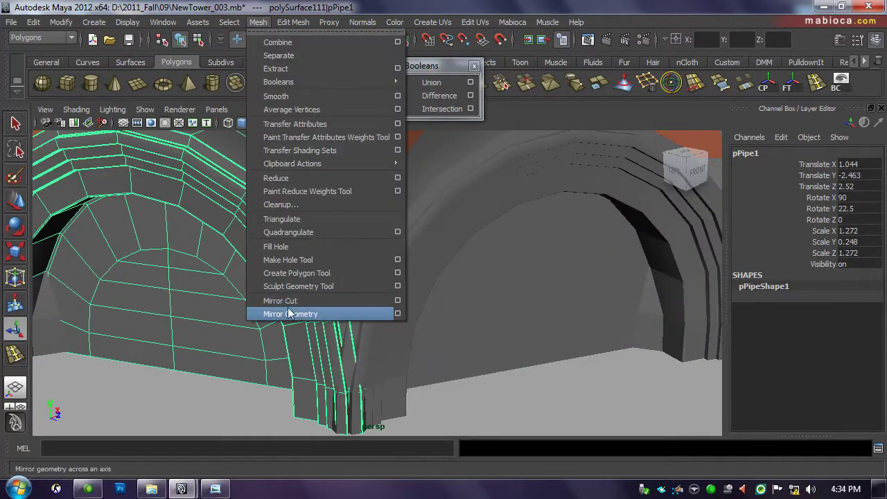
{"action": "left_click", "coordinate": [303, 314]}
{"action": "mouse_move", "coordinate": [406, 282]}
{"action": "left_mouse_down", "text": "alt"}
{"action": "mouse_move", "coordinate": [183, 219]}
{"action": "mouse_move", "coordinate": [380, 310]}
{"action": "mouse_move", "coordinate": [484, 312]}
{"action": "left_mouse_up", "text": "alt"}
{"action": "left_click", "coordinate": [258, 22]}
{"action": "key", "text": "ctrl+z"}
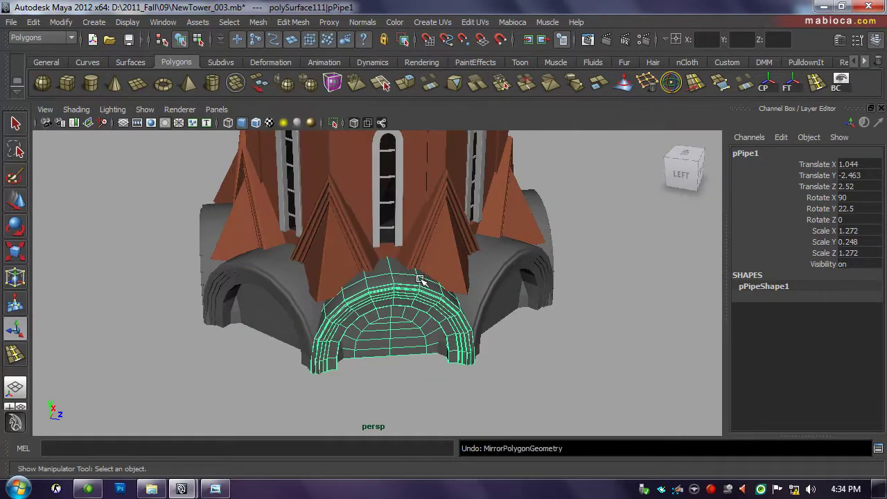
{"action": "left_click", "coordinate": [257, 21]}
{"action": "left_click", "coordinate": [399, 301]}
Undo the mirror cut, open the Outliner and make a rotated duplicate of the arch.
{"action": "left_click_drag", "start_coordinate": [366, 307], "coordinate": [433, 328], "text": "alt"}
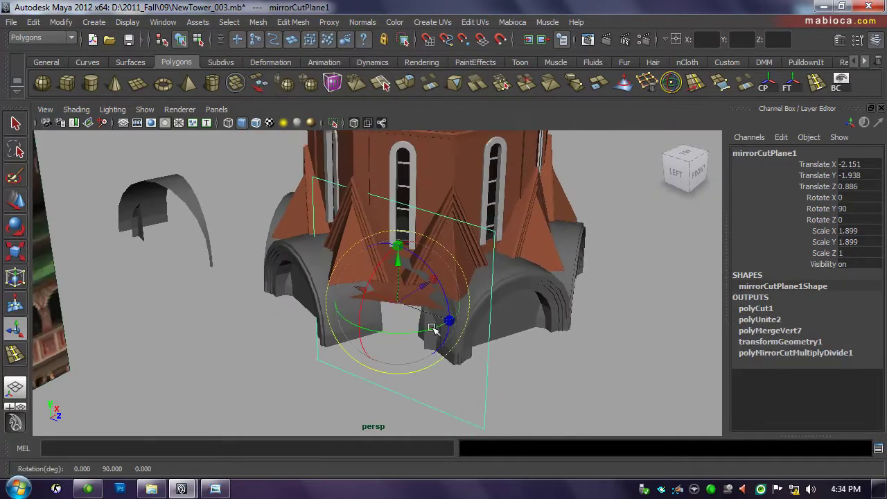
{"action": "key", "text": "t"}
{"action": "mouse_move", "coordinate": [365, 317]}
{"action": "left_mouse_down", "text": "alt"}
{"action": "mouse_move", "coordinate": [413, 323]}
{"action": "mouse_move", "coordinate": [445, 293]}
{"action": "mouse_move", "coordinate": [455, 208]}
{"action": "mouse_move", "coordinate": [388, 228]}
{"action": "left_mouse_up", "text": "alt"}
{"action": "key", "text": "ctrl+z"}
{"action": "left_click", "coordinate": [163, 21]}
{"action": "left_click", "coordinate": [198, 122]}
{"action": "left_click", "coordinate": [33, 22]}
{"action": "left_click", "coordinate": [48, 330]}
{"action": "left_click", "coordinate": [702, 78]}
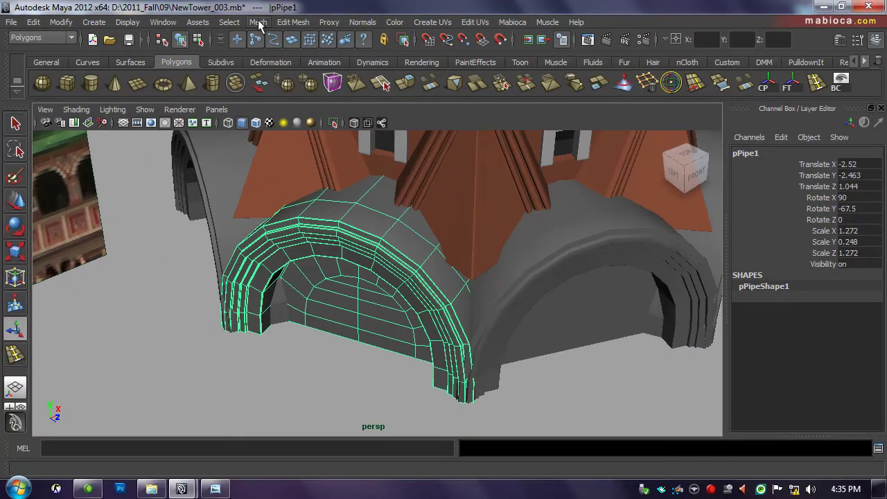
Turn on face normal display for the arch with normal size 0.1.
{"action": "key", "text": "ctrl+a"}
{"action": "left_click", "coordinate": [609, 195]}
{"action": "scroll", "coordinate": [637, 232], "scroll_direction": "down", "scroll_amount": 5}
{"action": "left_click", "coordinate": [635, 306]}
{"action": "left_click", "coordinate": [626, 335]}
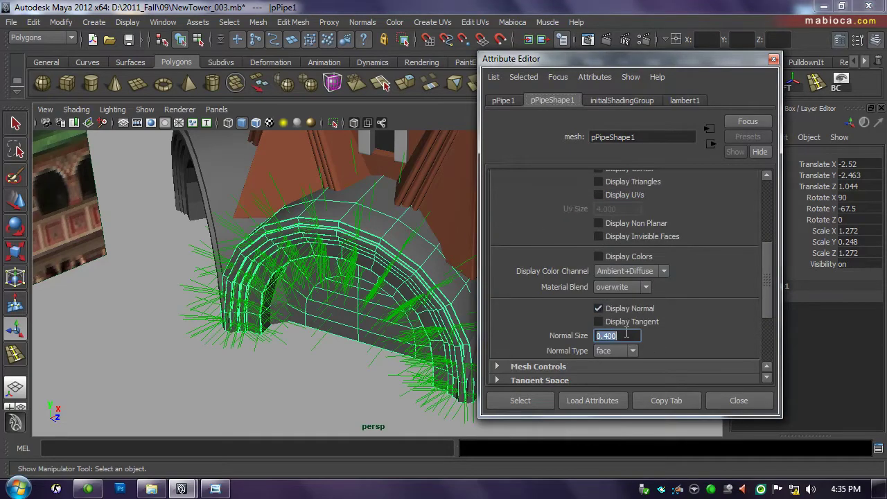
{"action": "type", "text": "0.1"}
{"action": "key", "text": "Return"}
{"action": "left_click", "coordinate": [774, 61]}
Reapply Mirror Cut to the arch and rotate the cut plane by eye.
{"action": "left_click", "coordinate": [293, 21]}
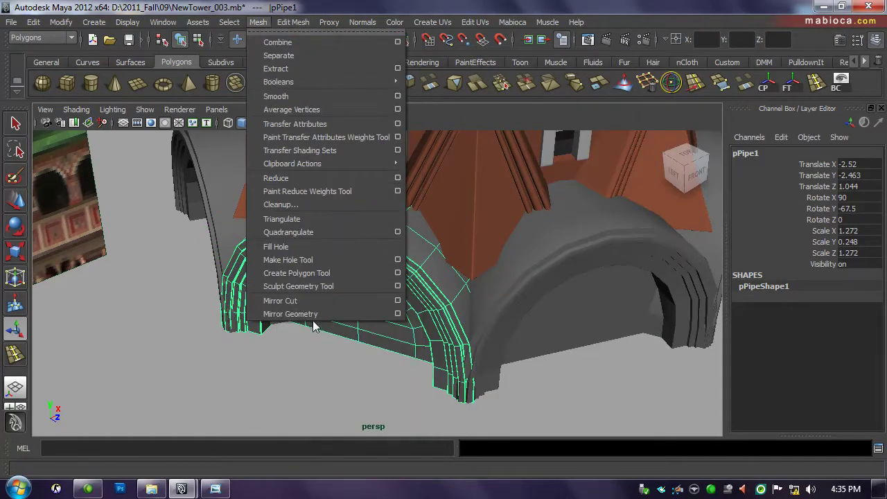
{"action": "left_click", "coordinate": [277, 349]}
{"action": "mouse_move", "coordinate": [384, 286]}
{"action": "left_mouse_down"}
{"action": "mouse_move", "coordinate": [332, 277]}
{"action": "mouse_move", "coordinate": [362, 224]}
{"action": "left_mouse_up"}
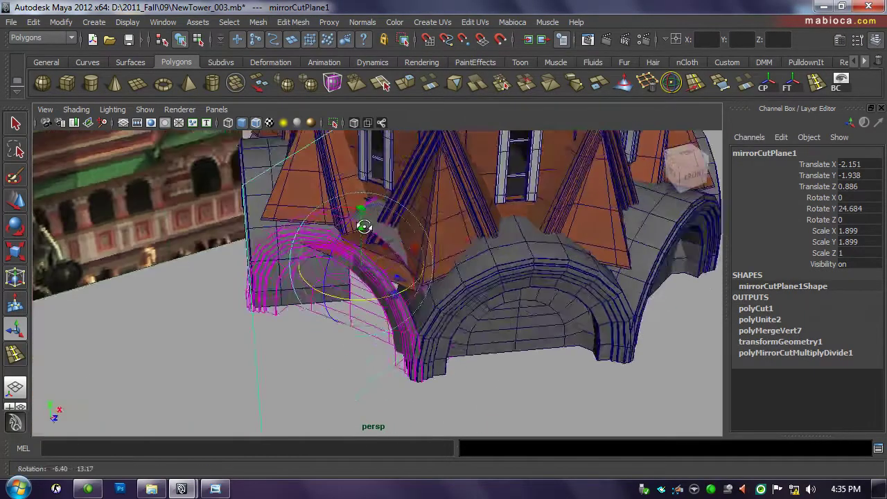
{"action": "key", "text": "t"}
{"action": "scroll", "coordinate": [332, 247], "scroll_direction": "up", "scroll_amount": 5}
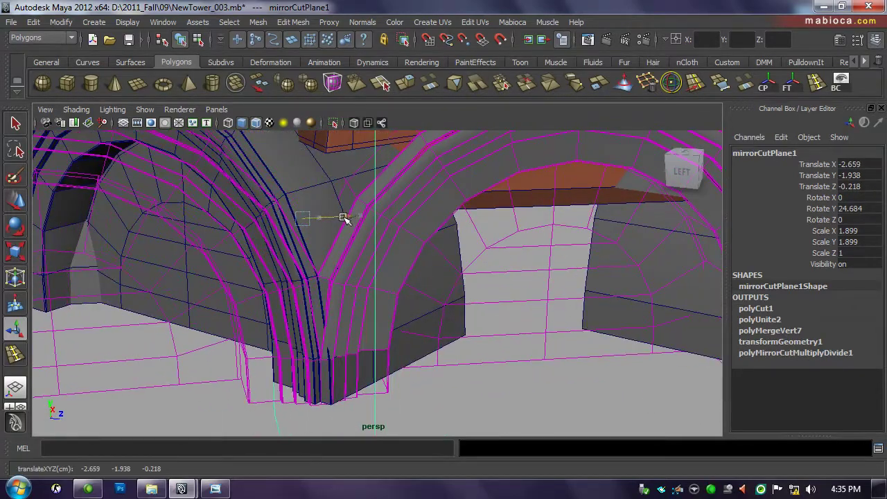
{"action": "scroll", "coordinate": [344, 218], "scroll_direction": "up", "scroll_amount": 5}
{"action": "scroll", "coordinate": [524, 233], "scroll_direction": "down", "scroll_amount": 5}
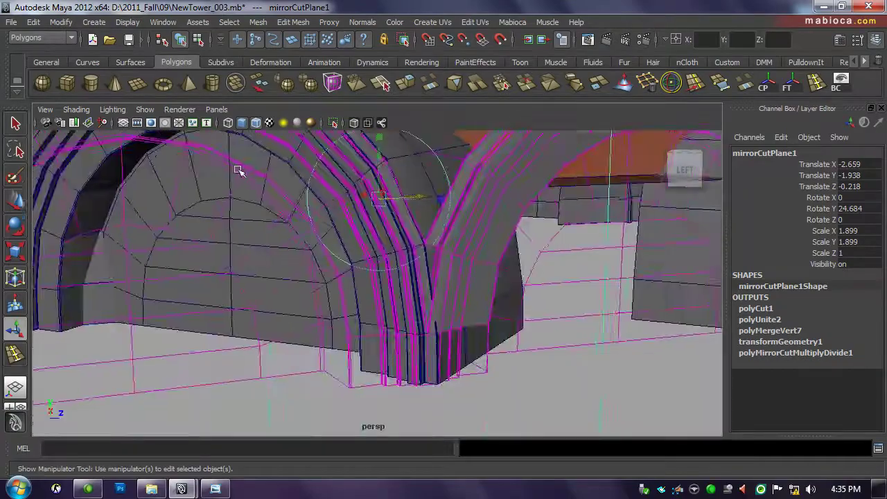
{"action": "scroll", "coordinate": [346, 264], "scroll_direction": "down", "scroll_amount": 4}
{"action": "left_click_drag", "start_coordinate": [346, 263], "coordinate": [380, 257]}
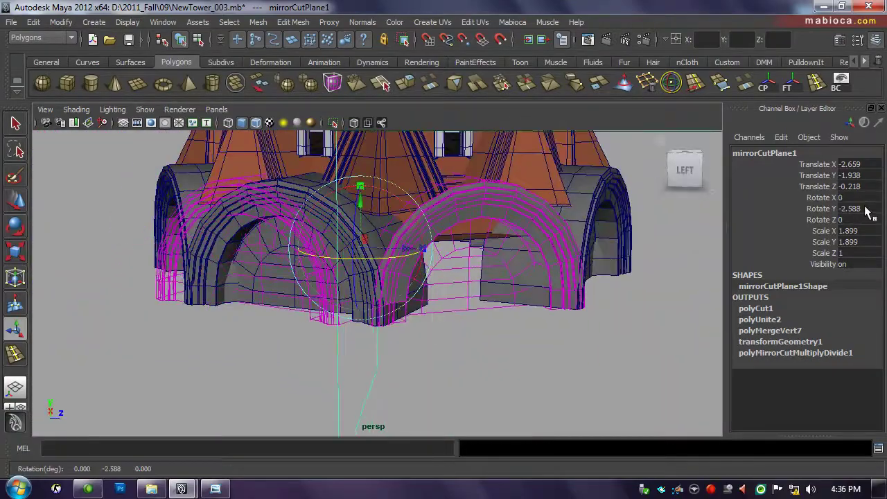
Set the cut plane's Rotate Y to 0 and move it onto the arch centre line in top view.
{"action": "left_click", "coordinate": [875, 211]}
{"action": "type", "text": "0"}
{"action": "key", "text": "Return"}
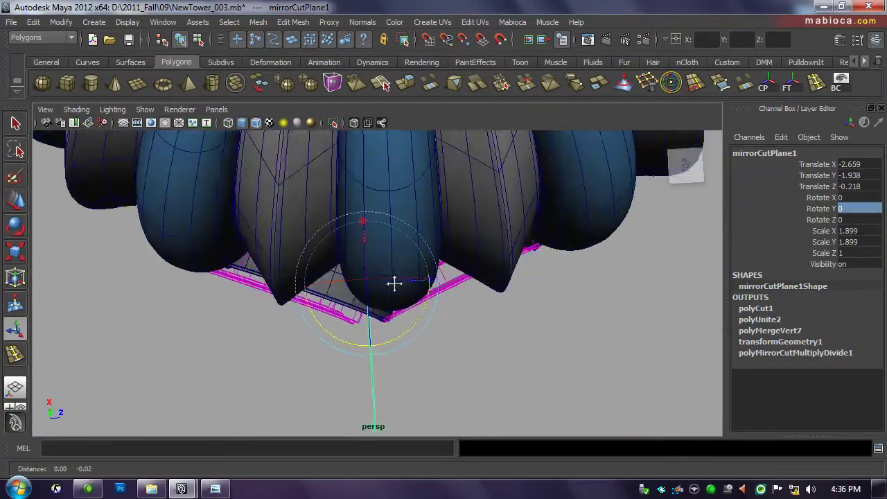
{"action": "key", "text": "space"}
{"action": "key", "text": "space"}
{"action": "left_click_drag", "start_coordinate": [401, 291], "coordinate": [409, 338]}
{"action": "scroll", "coordinate": [406, 305], "scroll_direction": "up", "scroll_amount": 5}
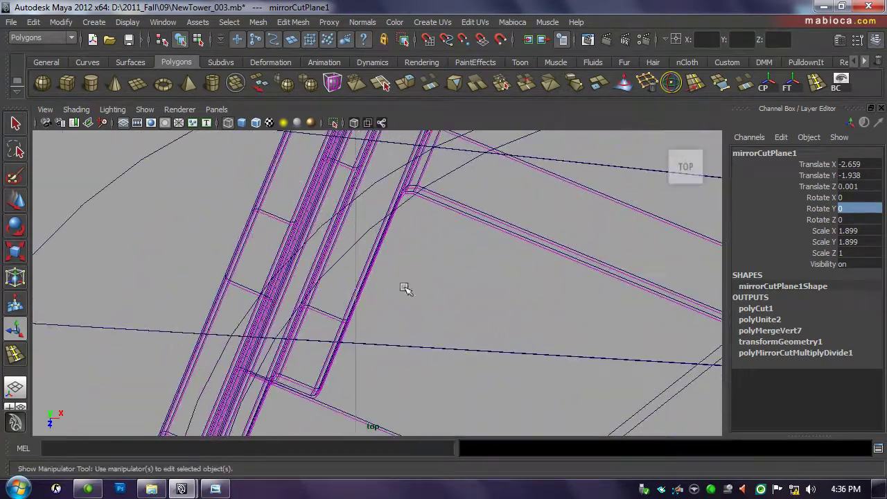
{"action": "scroll", "coordinate": [429, 305], "scroll_direction": "up", "scroll_amount": 4}
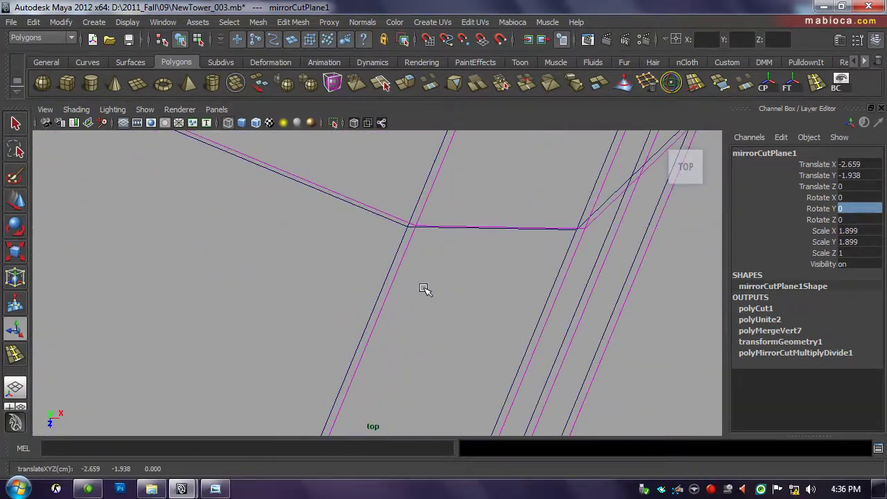
{"action": "key", "text": "space"}
{"action": "key", "text": "space"}
{"action": "left_click", "coordinate": [544, 224]}
Assign lambert1 to the arch and preview its crease smoothed, then return to low-poly display.
{"action": "scroll", "coordinate": [488, 361], "scroll_direction": "up", "scroll_amount": 2}
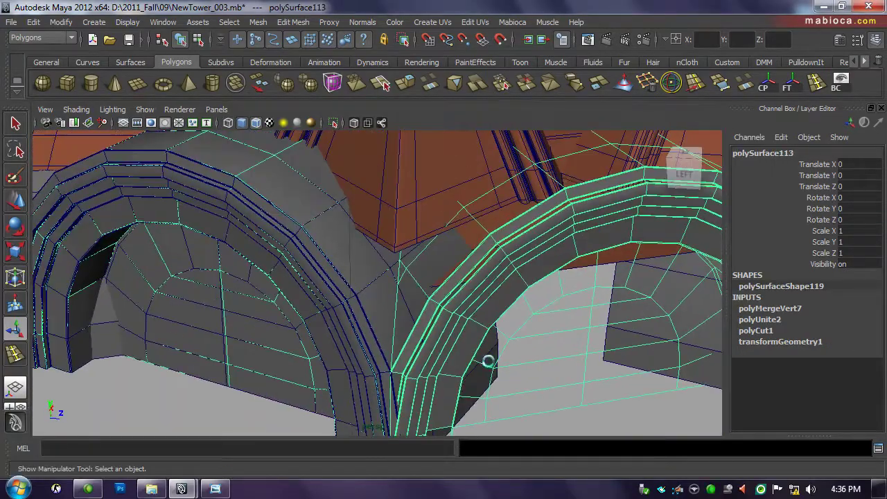
{"action": "right_click_drag", "start_coordinate": [509, 234], "coordinate": [532, 462]}
{"action": "right_click_drag", "start_coordinate": [607, 401], "coordinate": [607, 400]}
{"action": "key", "text": "ctrl+a"}
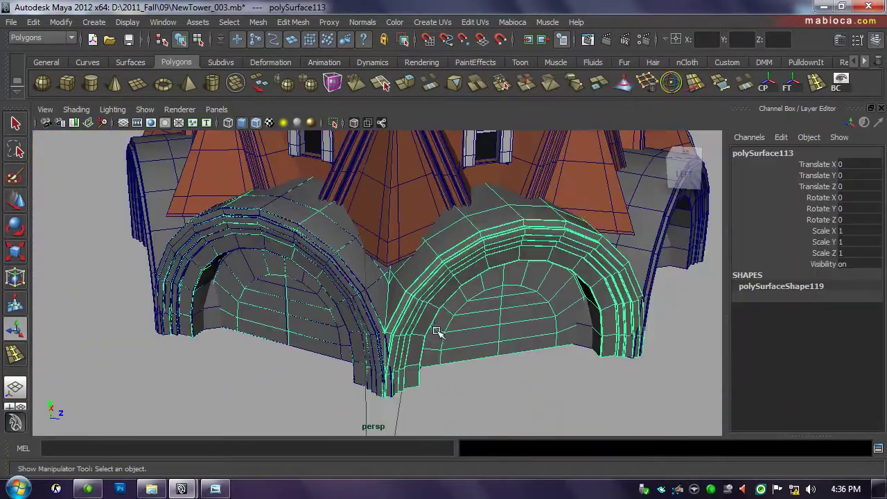
{"action": "scroll", "coordinate": [541, 341], "scroll_direction": "up", "scroll_amount": 5}
{"action": "mouse_move", "coordinate": [426, 228]}
{"action": "left_mouse_down", "text": "alt"}
{"action": "mouse_move", "coordinate": [429, 257]}
{"action": "mouse_move", "coordinate": [598, 279]}
{"action": "left_mouse_up", "text": "alt"}
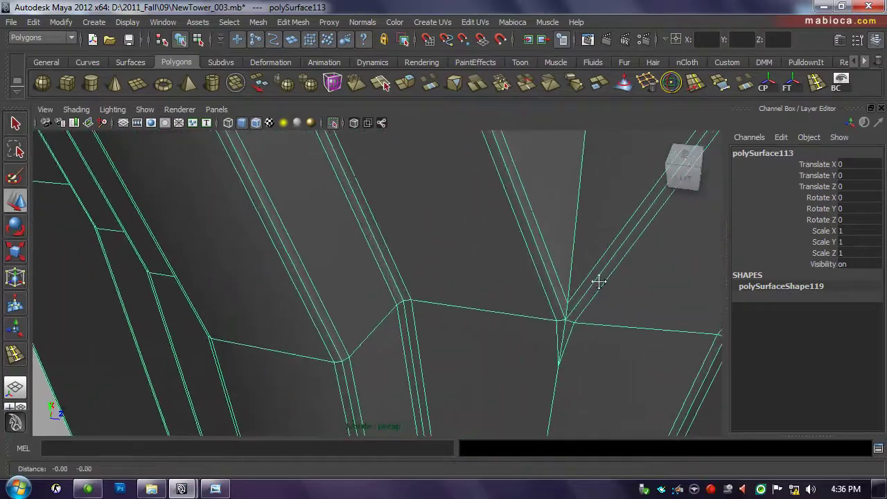
{"action": "key", "text": "3"}
{"action": "left_click", "coordinate": [242, 123]}
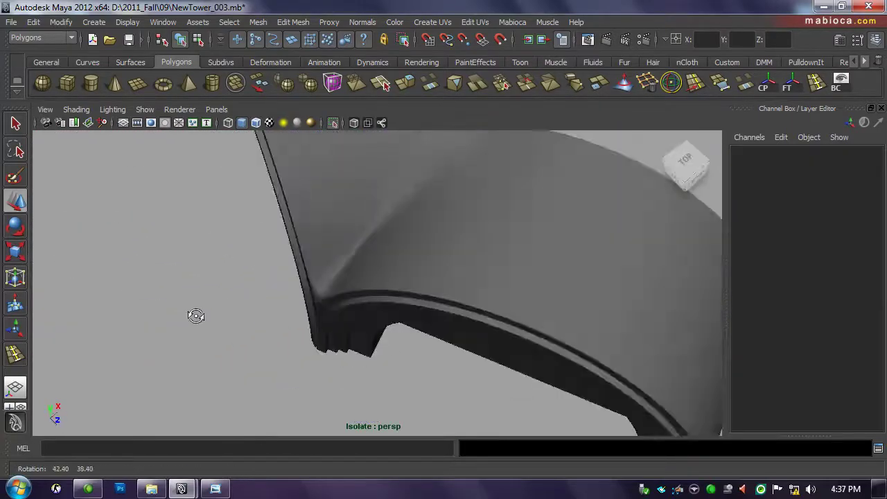
{"action": "mouse_move", "coordinate": [194, 313]}
{"action": "left_mouse_down", "text": "alt"}
{"action": "mouse_move", "coordinate": [392, 284]}
{"action": "mouse_move", "coordinate": [387, 309]}
{"action": "left_mouse_up", "text": "alt"}
{"action": "left_click", "coordinate": [387, 309]}
{"action": "key", "text": "1"}
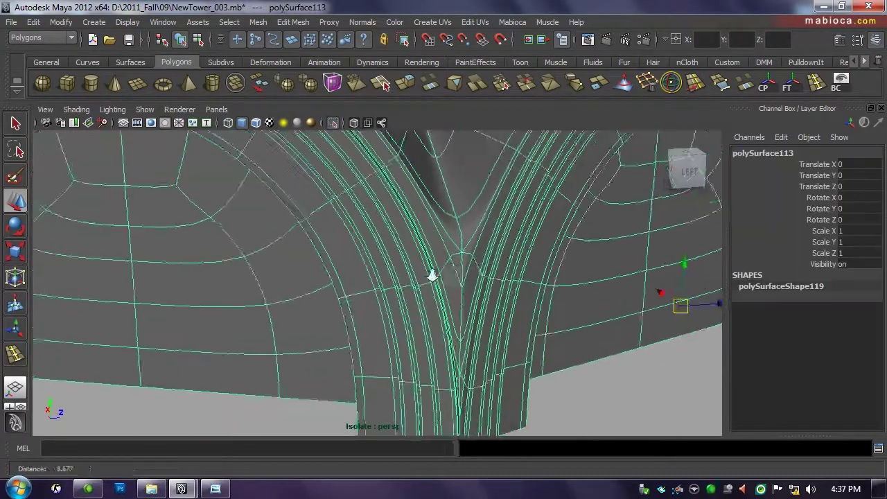
Nudge the mirror cut plane to Translate Z 0.038, reassign lambert1 and view the arch smoothed.
{"action": "scroll", "coordinate": [373, 170], "scroll_direction": "up", "scroll_amount": 3}
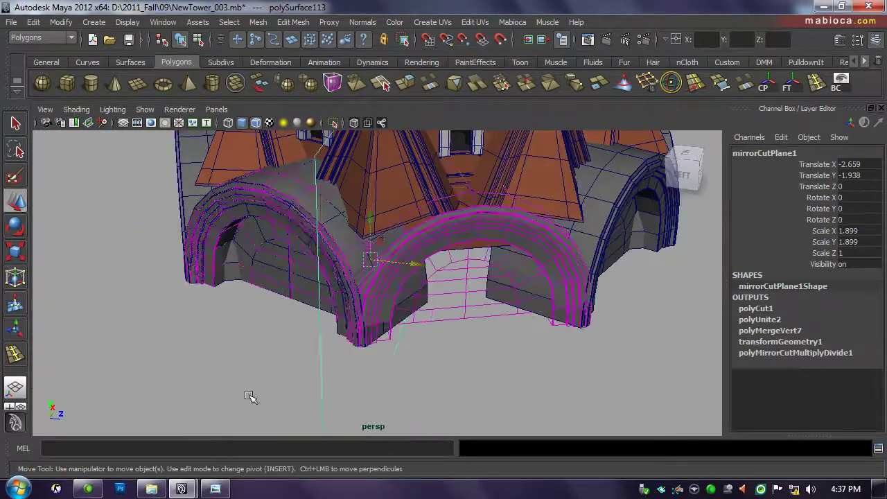
{"action": "mouse_move", "coordinate": [430, 142]}
{"action": "left_mouse_down"}
{"action": "mouse_move", "coordinate": [431, 171]}
{"action": "mouse_move", "coordinate": [492, 161]}
{"action": "left_mouse_up"}
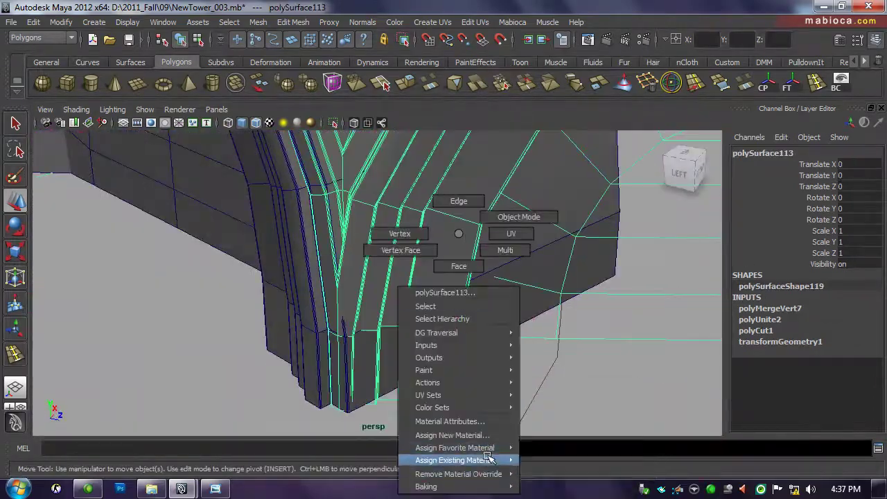
{"action": "right_click_drag", "start_coordinate": [459, 235], "coordinate": [541, 466]}
{"action": "key", "text": "3"}
{"action": "left_click", "coordinate": [490, 399]}
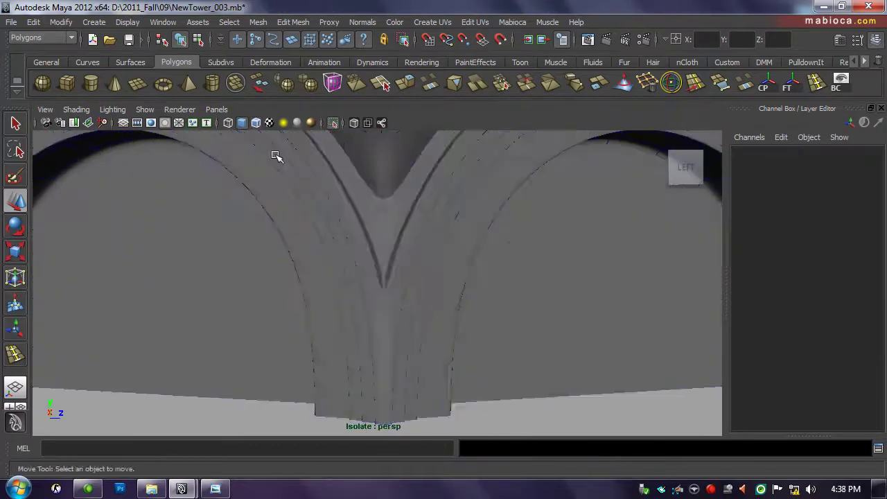
{"action": "left_click_drag", "start_coordinate": [273, 155], "coordinate": [322, 123], "text": "alt"}
Select both arch halves and Combine them into the single mesh polySurface113.
{"action": "left_click", "coordinate": [327, 123]}
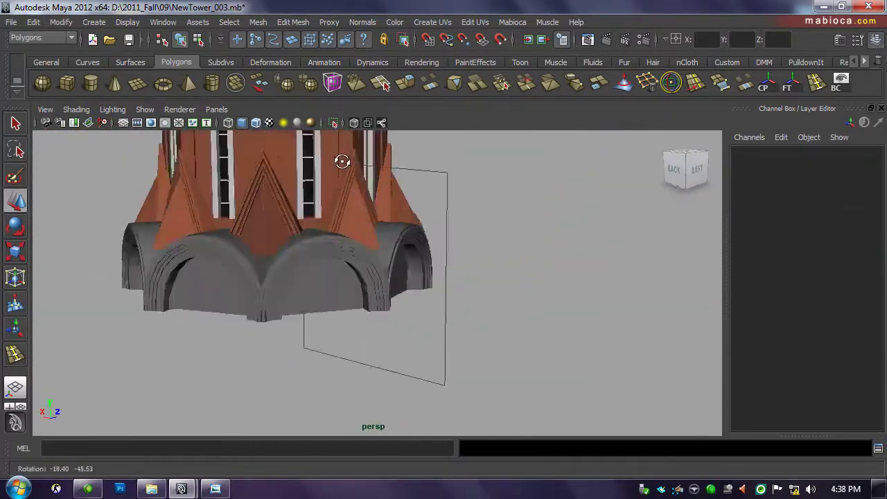
{"action": "left_click", "coordinate": [383, 307]}
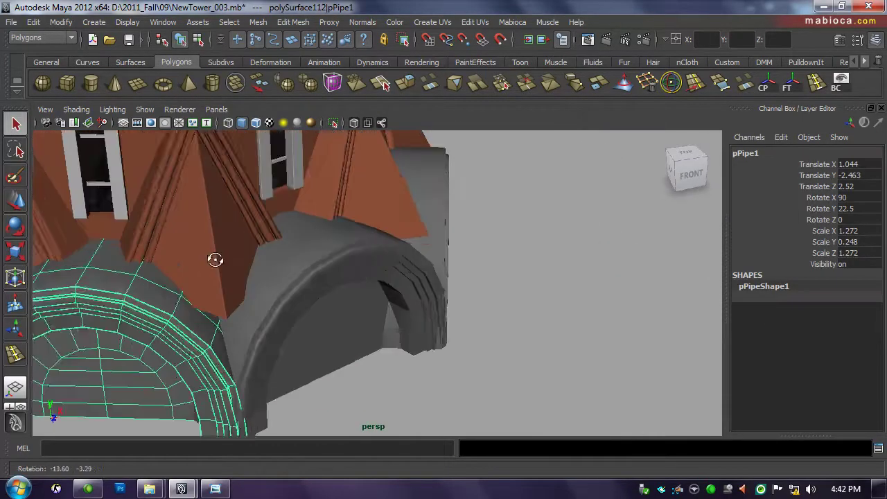
{"action": "mouse_move", "coordinate": [214, 257]}
{"action": "left_mouse_down", "text": "alt"}
{"action": "mouse_move", "coordinate": [450, 331]}
{"action": "mouse_move", "coordinate": [386, 240]}
{"action": "mouse_move", "coordinate": [562, 326]}
{"action": "mouse_move", "coordinate": [561, 336]}
{"action": "mouse_move", "coordinate": [558, 298]}
{"action": "mouse_move", "coordinate": [349, 297]}
{"action": "left_mouse_up", "text": "alt"}
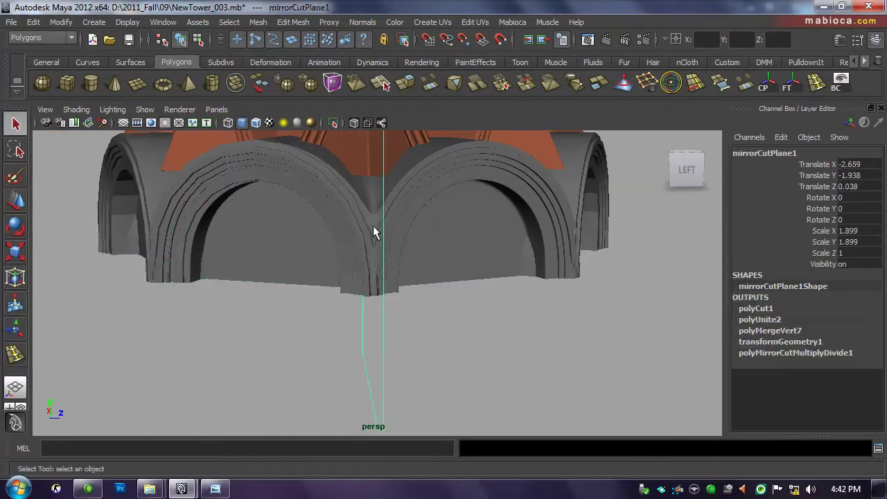
{"action": "mouse_move", "coordinate": [372, 225]}
{"action": "left_mouse_down", "text": "alt"}
{"action": "mouse_move", "coordinate": [489, 295]}
{"action": "mouse_move", "coordinate": [462, 267]}
{"action": "left_mouse_up", "text": "alt"}
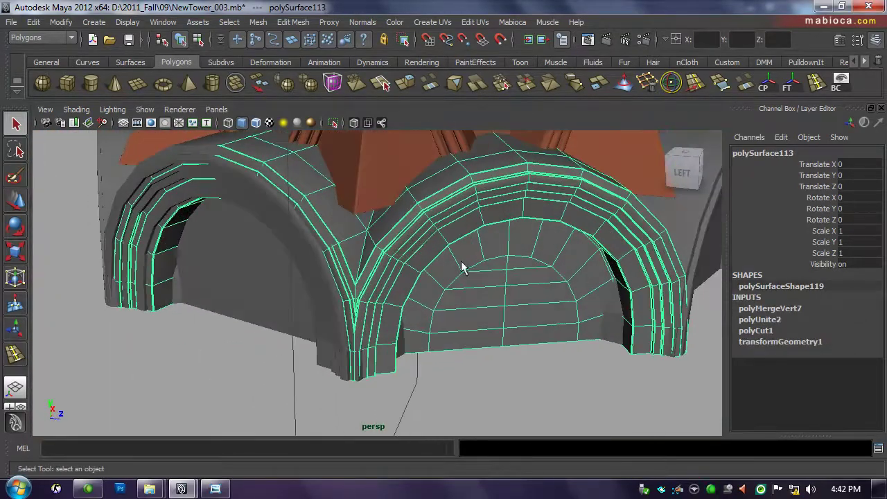
{"action": "mouse_move", "coordinate": [211, 235]}
{"action": "left_mouse_down", "text": "alt"}
{"action": "mouse_move", "coordinate": [242, 220]}
{"action": "mouse_move", "coordinate": [353, 259]}
{"action": "mouse_move", "coordinate": [461, 250]}
{"action": "mouse_move", "coordinate": [332, 221]}
{"action": "mouse_move", "coordinate": [475, 245]}
{"action": "mouse_move", "coordinate": [431, 251]}
{"action": "left_mouse_up", "text": "alt"}
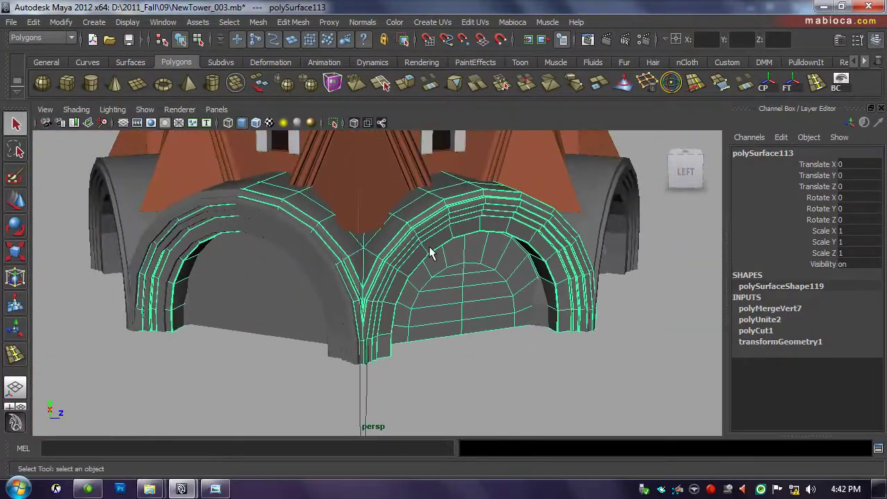
{"action": "mouse_move", "coordinate": [432, 251]}
{"action": "right_mouse_down", "text": "alt"}
{"action": "mouse_move", "coordinate": [720, 280]}
{"action": "mouse_move", "coordinate": [445, 254]}
{"action": "right_mouse_up", "text": "alt"}
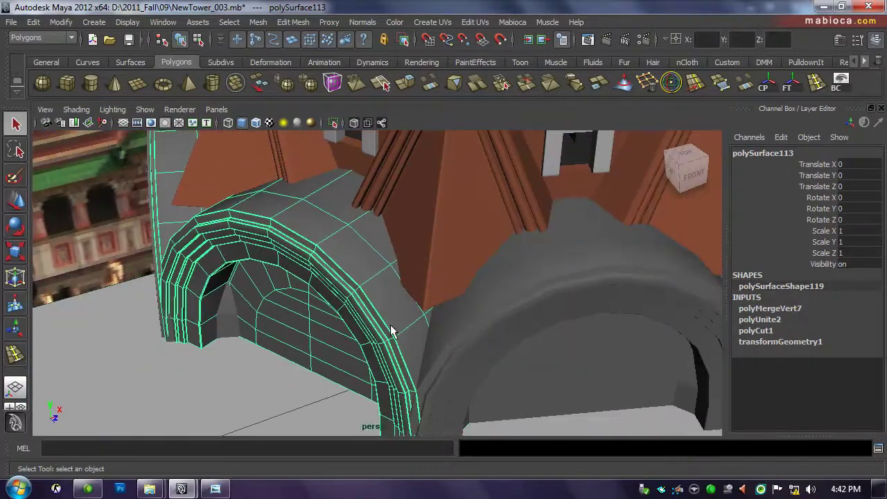
{"action": "left_click", "coordinate": [418, 344]}
{"action": "left_click", "coordinate": [498, 291], "text": "shift"}
{"action": "left_click", "coordinate": [242, 86]}
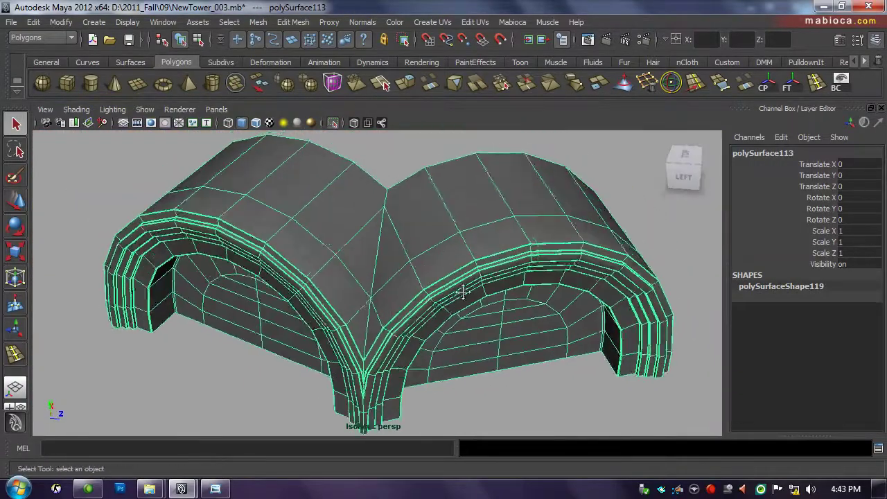
{"action": "scroll", "coordinate": [379, 255], "scroll_direction": "up", "scroll_amount": 5}
Select one half of the arch's faces and isolate the mesh in the top view.
{"action": "key", "text": "F8"}
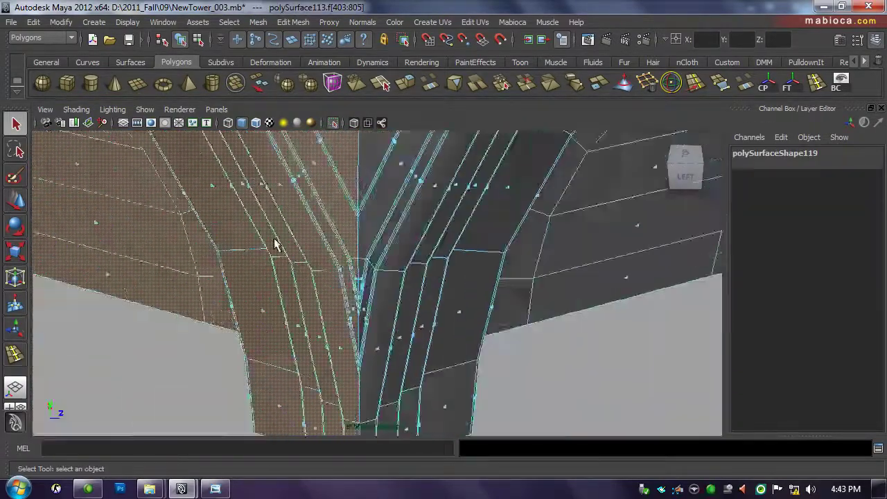
{"action": "key", "text": "f"}
{"action": "key", "text": "F11"}
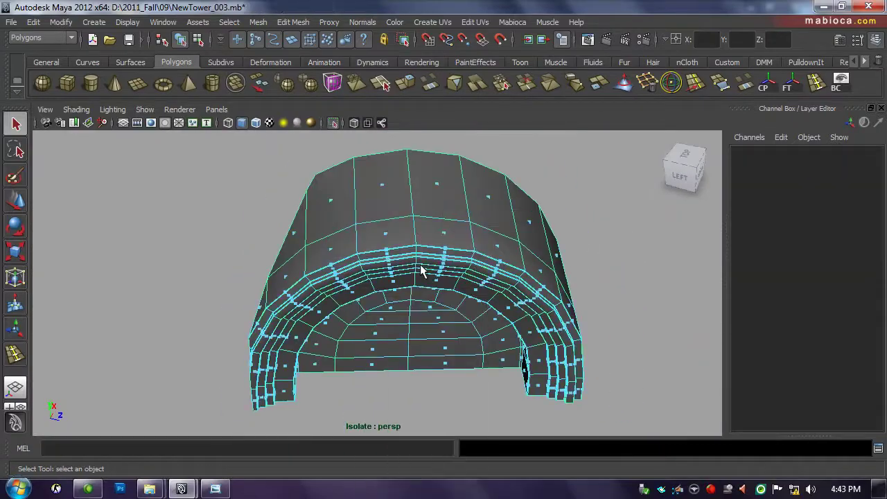
{"action": "left_click_drag", "start_coordinate": [418, 445], "coordinate": [418, 445]}
{"action": "left_click_drag", "start_coordinate": [538, 390], "coordinate": [505, 317], "text": "alt"}
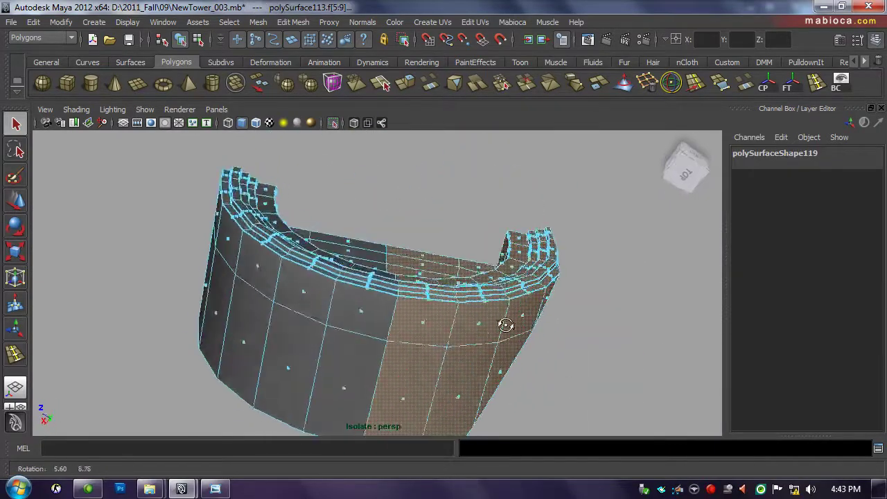
{"action": "key", "text": "space"}
{"action": "key", "text": "space"}
{"action": "scroll", "coordinate": [624, 257], "scroll_direction": "down", "scroll_amount": 5}
{"action": "scroll", "coordinate": [544, 241], "scroll_direction": "up", "scroll_amount": 2}
{"action": "key", "text": "F8"}
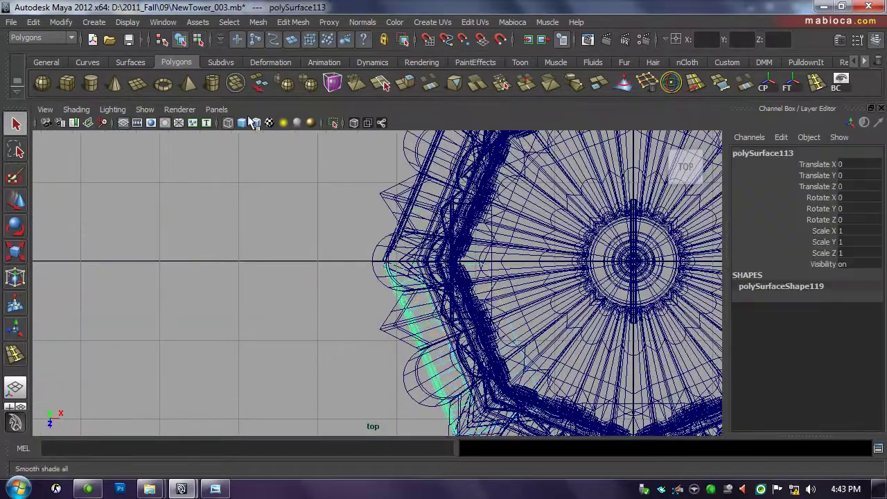
{"action": "key", "text": "ctrl+1"}
{"action": "scroll", "coordinate": [409, 192], "scroll_direction": "up", "scroll_amount": 1}
{"action": "key", "text": "e"}
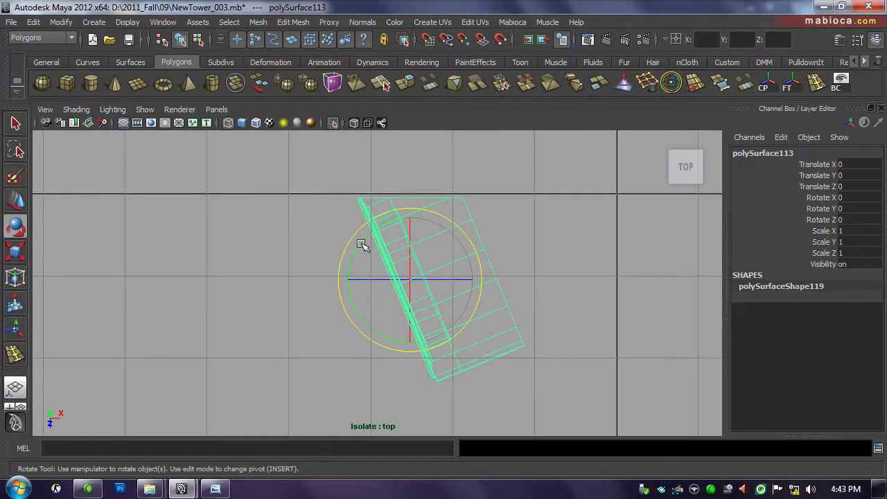
Delete the lower half's faces, leaving a single half arch.
{"action": "right_click_drag", "start_coordinate": [471, 218], "coordinate": [413, 248]}
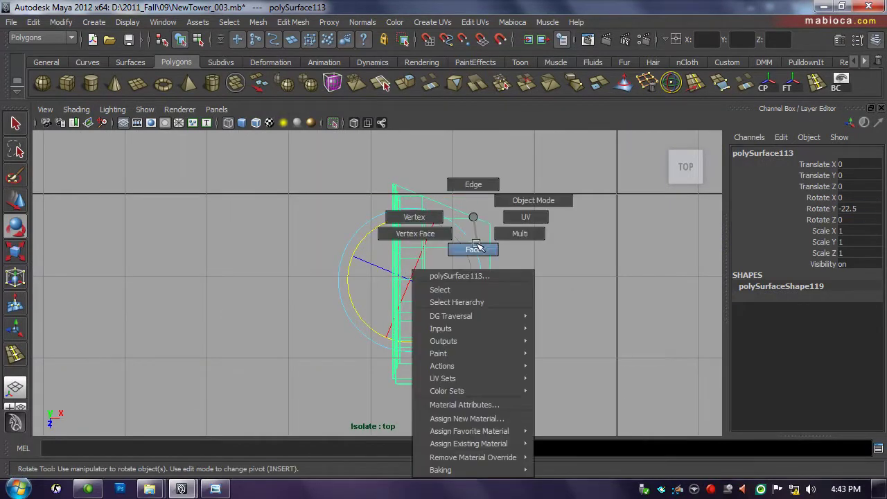
{"action": "left_click_drag", "start_coordinate": [513, 277], "coordinate": [306, 415]}
{"action": "key", "text": "Delete"}
{"action": "key", "text": "F8"}
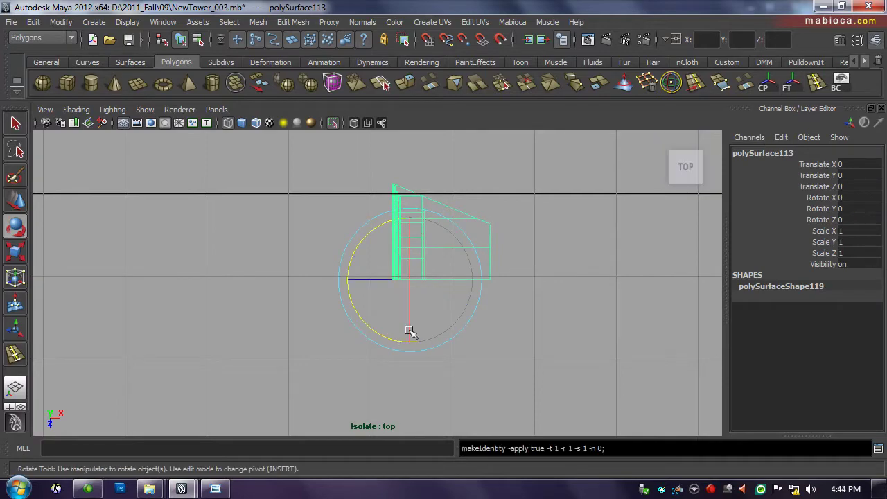
{"action": "key", "text": "space"}
{"action": "key", "text": "space"}
{"action": "left_click_drag", "start_coordinate": [119, 227], "coordinate": [368, 202], "text": "alt"}
{"action": "key", "text": "Insert"}
Mirror the half arch along +Z and merge the seam vertices at a 0.1 threshold.
{"action": "right_click_drag", "start_coordinate": [292, 232], "coordinate": [337, 368], "text": "shift"}
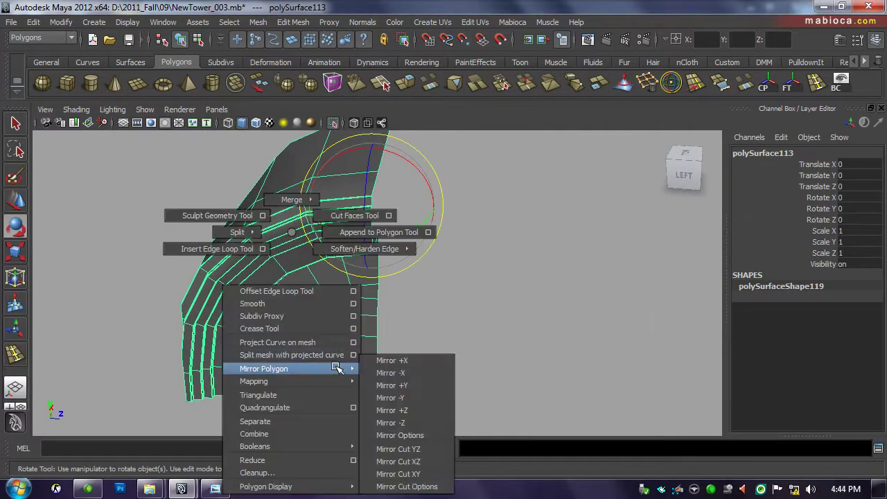
{"action": "right_click_drag", "start_coordinate": [419, 386], "coordinate": [416, 385], "text": "shift"}
{"action": "left_click", "coordinate": [848, 375]}
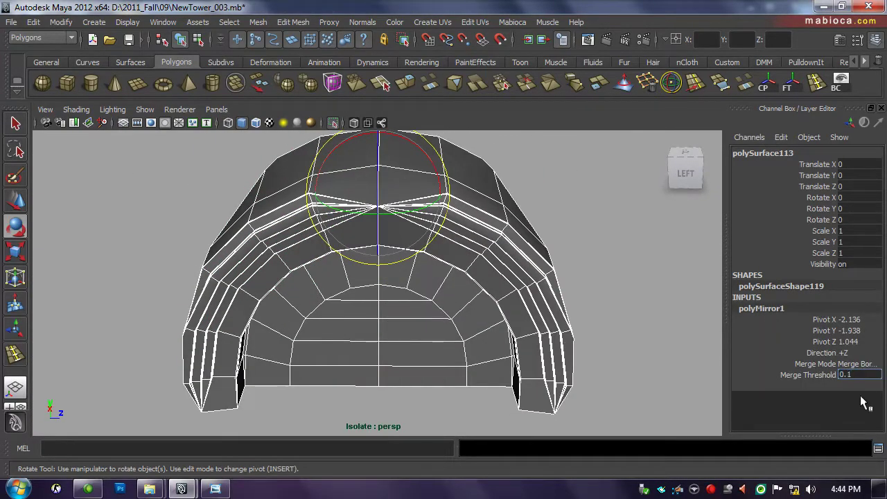
{"action": "mouse_move", "coordinate": [485, 312]}
{"action": "left_mouse_down", "text": "alt"}
{"action": "mouse_move", "coordinate": [451, 323]}
{"action": "mouse_move", "coordinate": [518, 254]}
{"action": "left_mouse_up", "text": "alt"}
{"action": "scroll", "coordinate": [550, 307], "scroll_direction": "up", "scroll_amount": 3}
{"action": "key", "text": "F9"}
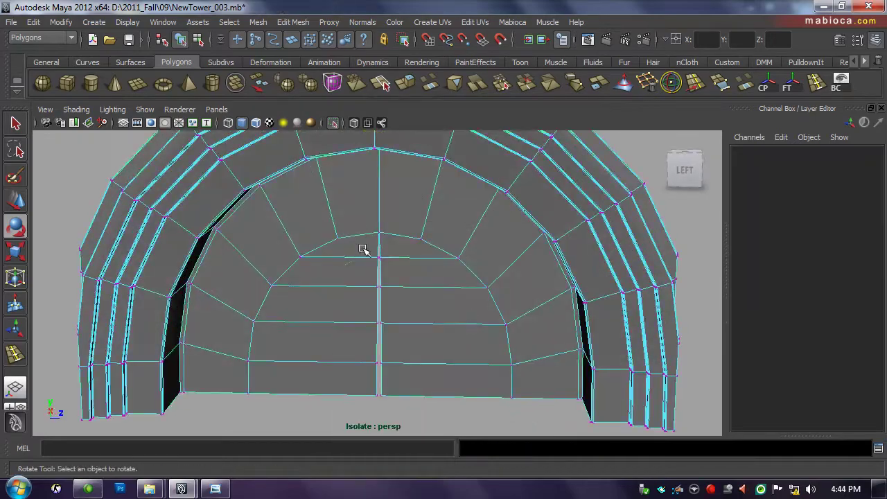
{"action": "left_click_drag", "start_coordinate": [363, 249], "coordinate": [401, 408]}
{"action": "key", "text": "Return"}
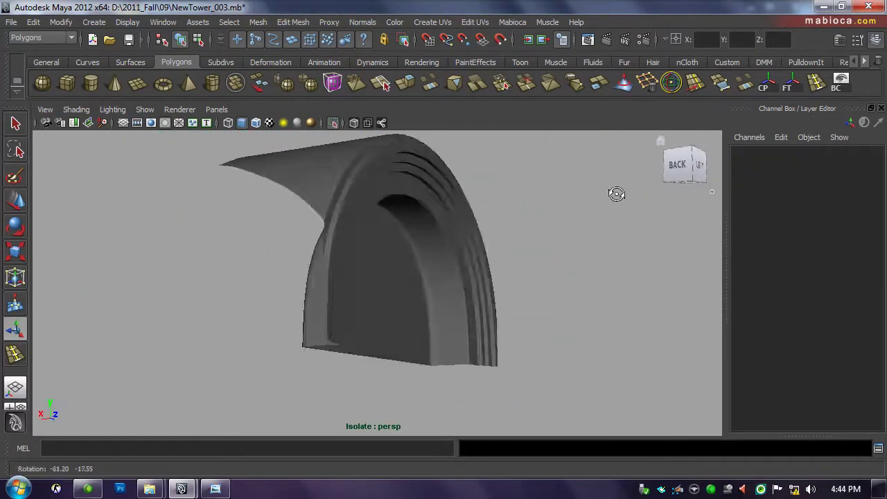
{"action": "mouse_move", "coordinate": [688, 224]}
{"action": "left_mouse_down", "text": "alt"}
{"action": "mouse_move", "coordinate": [425, 251]}
{"action": "mouse_move", "coordinate": [562, 330]}
{"action": "left_mouse_up", "text": "alt"}
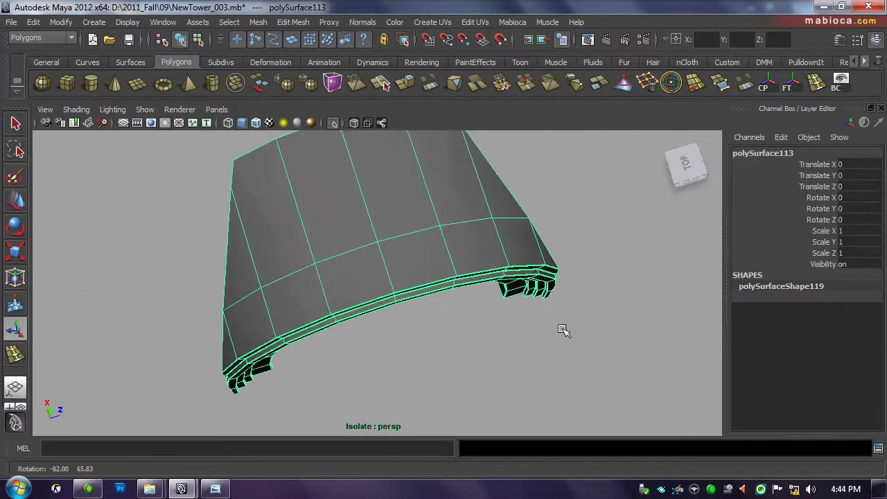
{"action": "left_click_drag", "start_coordinate": [374, 238], "coordinate": [346, 219]}
Select the arch pieces held in layer16 through the layer's menu.
{"action": "key", "text": "e"}
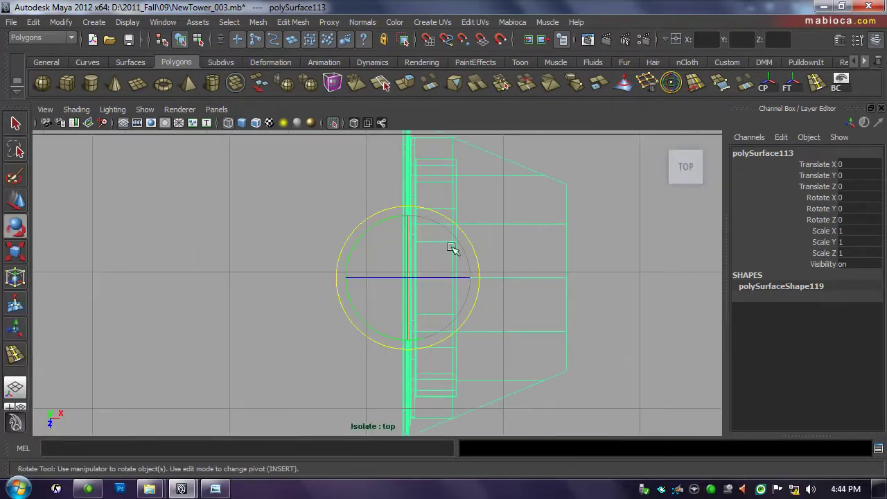
{"action": "type", "text": "22.5"}
{"action": "key", "text": "space"}
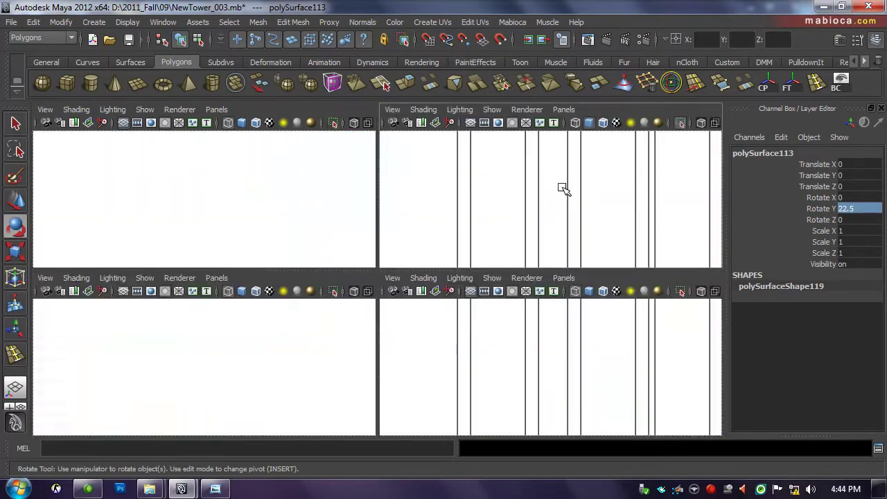
{"action": "key", "text": "space"}
{"action": "left_click_drag", "start_coordinate": [493, 281], "coordinate": [477, 251], "text": "alt"}
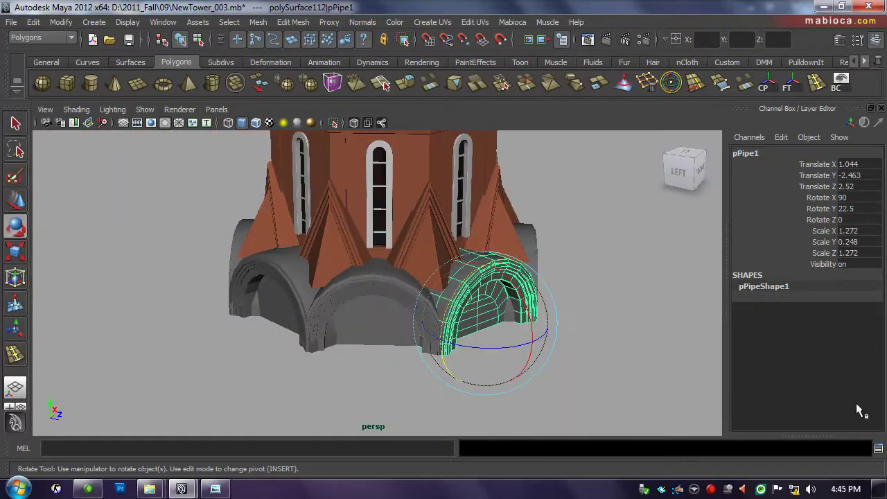
{"action": "left_click_drag", "start_coordinate": [649, 353], "coordinate": [436, 302], "text": "alt"}
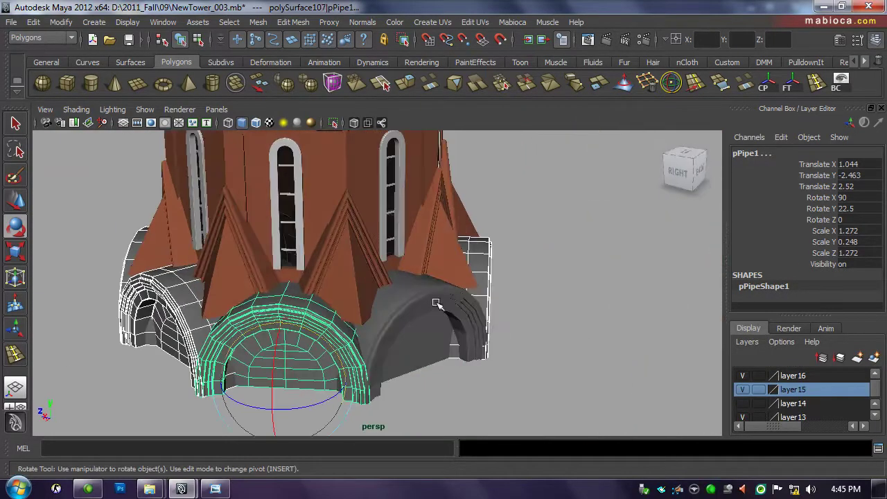
{"action": "right_click", "coordinate": [820, 376]}
{"action": "left_click", "coordinate": [810, 271]}
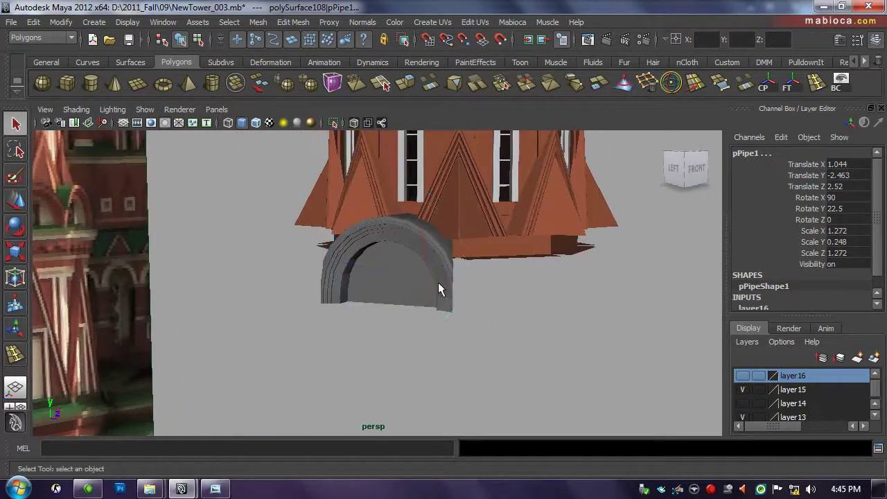
{"action": "right_click_drag", "start_coordinate": [245, 237], "coordinate": [451, 309], "text": "alt"}
{"action": "mouse_move", "coordinate": [450, 309]}
{"action": "left_mouse_down", "text": "alt"}
{"action": "mouse_move", "coordinate": [501, 316]}
{"action": "mouse_move", "coordinate": [548, 293]}
{"action": "left_mouse_up", "text": "alt"}
In the top view, move and scale the arch to 1.032 so it sits flush on the octagon face.
{"action": "key", "text": "space"}
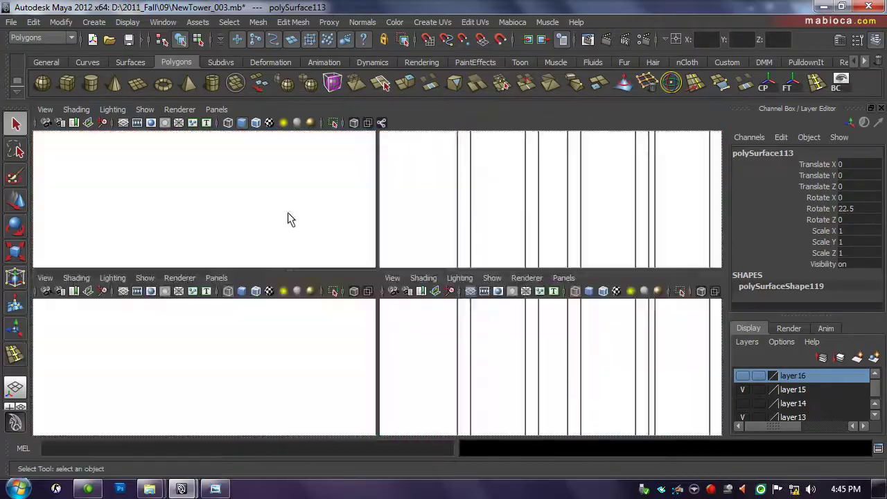
{"action": "key", "text": "space"}
{"action": "scroll", "coordinate": [311, 203], "scroll_direction": "up", "scroll_amount": 5}
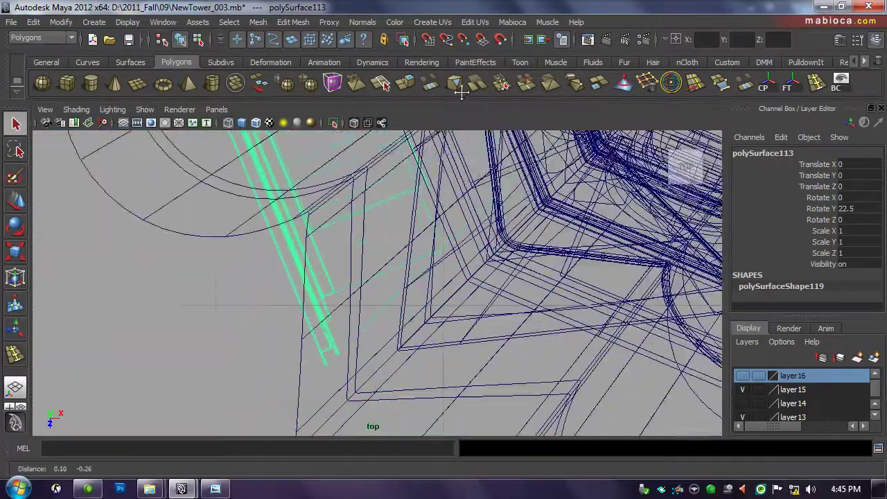
{"action": "scroll", "coordinate": [395, 198], "scroll_direction": "down", "scroll_amount": 6}
{"action": "mouse_move", "coordinate": [396, 198]}
{"action": "middle_mouse_down", "text": "alt"}
{"action": "mouse_move", "coordinate": [483, 290]}
{"action": "mouse_move", "coordinate": [478, 277]}
{"action": "middle_mouse_up", "text": "alt"}
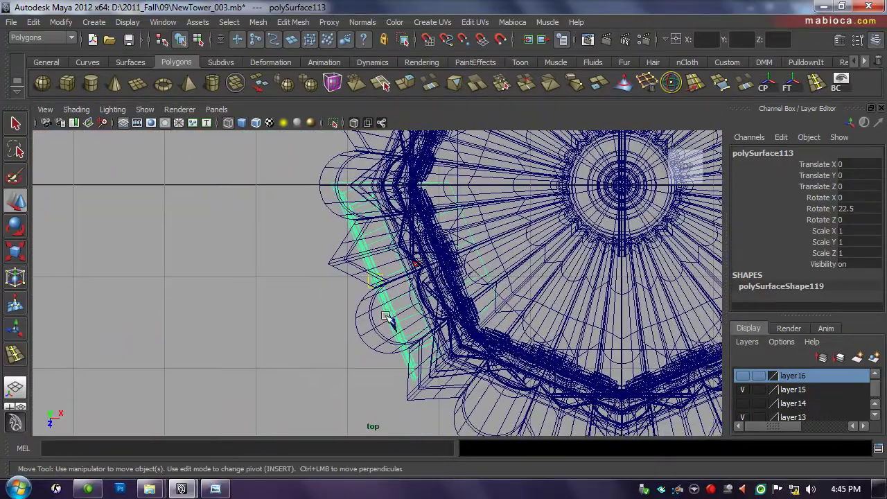
{"action": "left_click", "coordinate": [361, 178]}
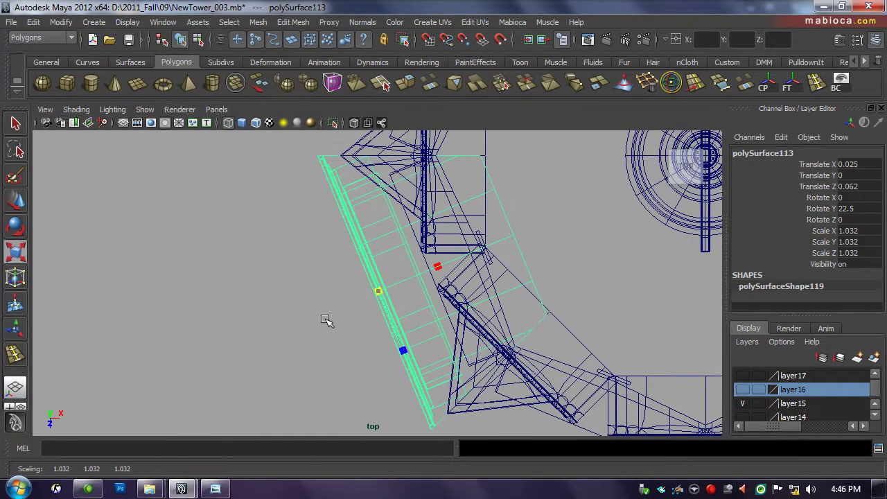
{"action": "mouse_move", "coordinate": [326, 320]}
{"action": "right_mouse_down", "text": "alt"}
{"action": "mouse_move", "coordinate": [515, 356]}
{"action": "mouse_move", "coordinate": [479, 340]}
{"action": "mouse_move", "coordinate": [302, 211]}
{"action": "right_mouse_up", "text": "alt"}
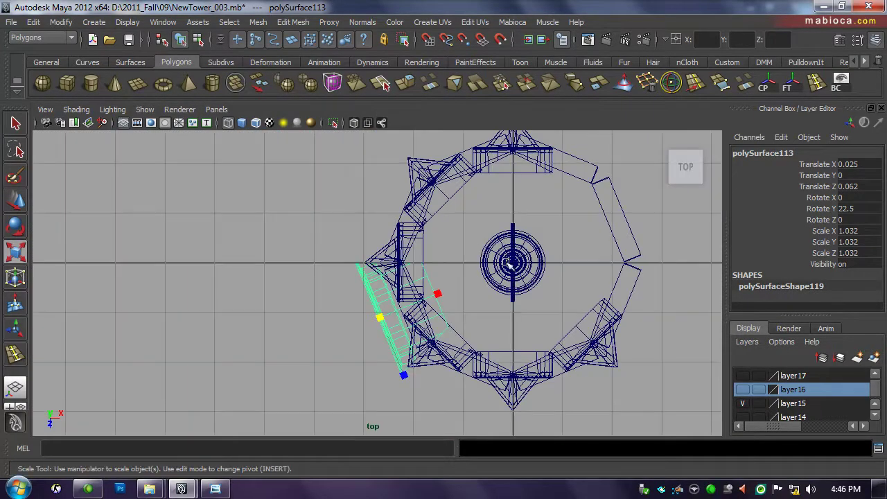
{"action": "scroll", "coordinate": [508, 261], "scroll_direction": "up", "scroll_amount": 5}
{"action": "scroll", "coordinate": [410, 366], "scroll_direction": "up", "scroll_amount": 3}
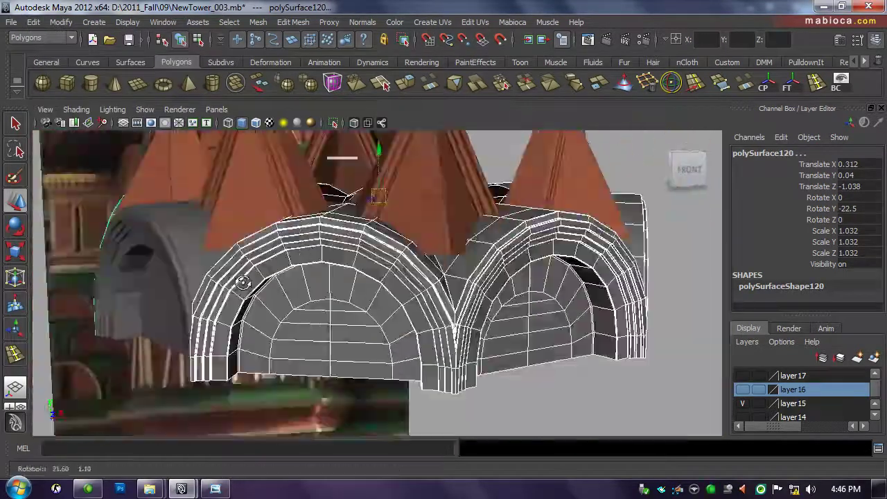
Combine the arch pieces into one ring mesh and isolate it in the top view.
{"action": "mouse_move", "coordinate": [243, 282]}
{"action": "left_mouse_down", "text": "alt"}
{"action": "mouse_move", "coordinate": [65, 283]}
{"action": "mouse_move", "coordinate": [392, 338]}
{"action": "mouse_move", "coordinate": [416, 312]}
{"action": "left_mouse_up", "text": "alt"}
{"action": "left_click", "coordinate": [392, 337]}
{"action": "left_click", "coordinate": [235, 82]}
{"action": "scroll", "coordinate": [443, 231], "scroll_direction": "up", "scroll_amount": 10}
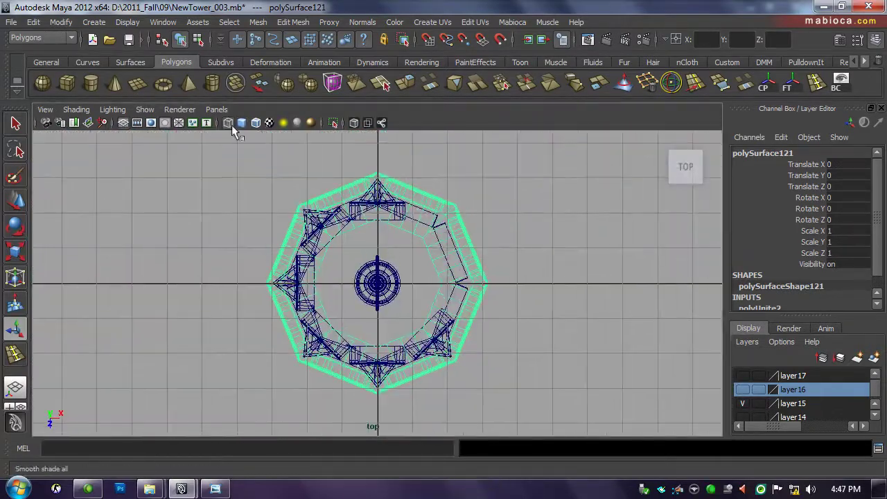
{"action": "left_click", "coordinate": [333, 123]}
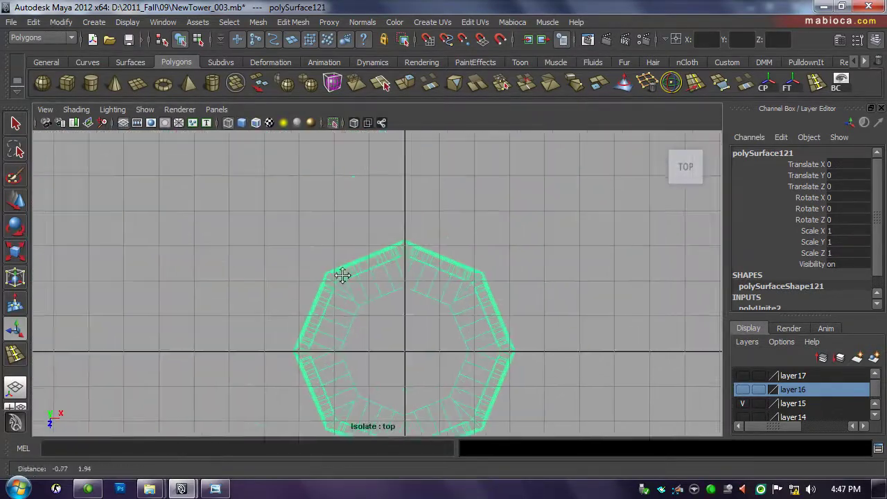
{"action": "scroll", "coordinate": [342, 275], "scroll_direction": "up", "scroll_amount": 5}
Marquee-select the overlapping vertices at the ring's apex and right corner.
{"action": "key", "text": "F8"}
{"action": "left_click_drag", "start_coordinate": [360, 232], "coordinate": [392, 259]}
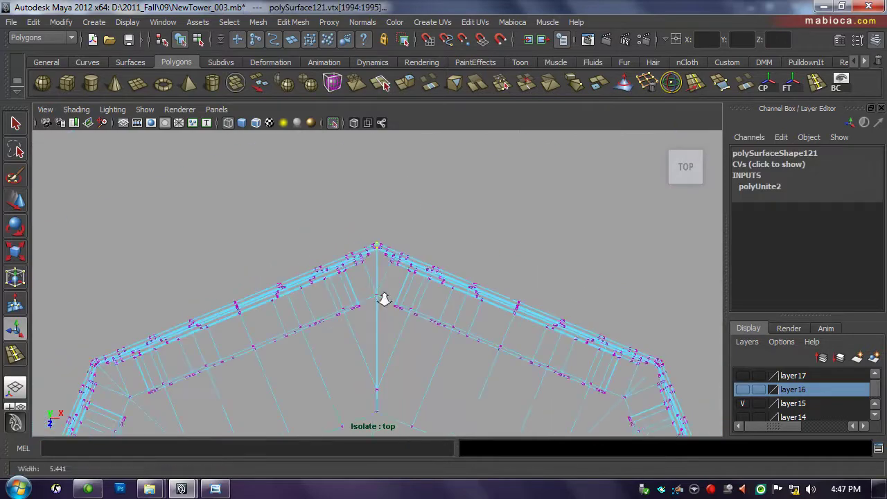
{"action": "scroll", "coordinate": [363, 385], "scroll_direction": "up", "scroll_amount": 5}
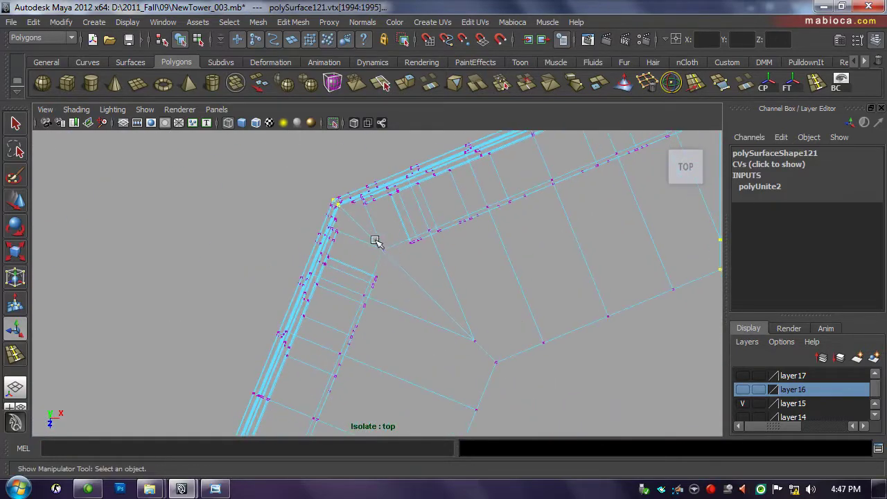
{"action": "scroll", "coordinate": [432, 318], "scroll_direction": "down", "scroll_amount": 5}
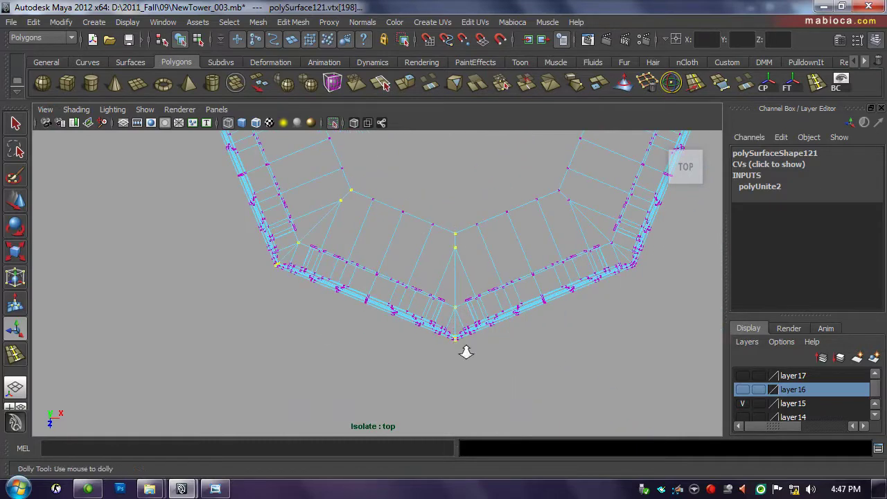
{"action": "scroll", "coordinate": [465, 352], "scroll_direction": "up", "scroll_amount": 3}
{"action": "scroll", "coordinate": [554, 346], "scroll_direction": "down", "scroll_amount": 2}
{"action": "scroll", "coordinate": [429, 325], "scroll_direction": "up", "scroll_amount": 3}
{"action": "left_click_drag", "start_coordinate": [406, 314], "coordinate": [427, 325]}
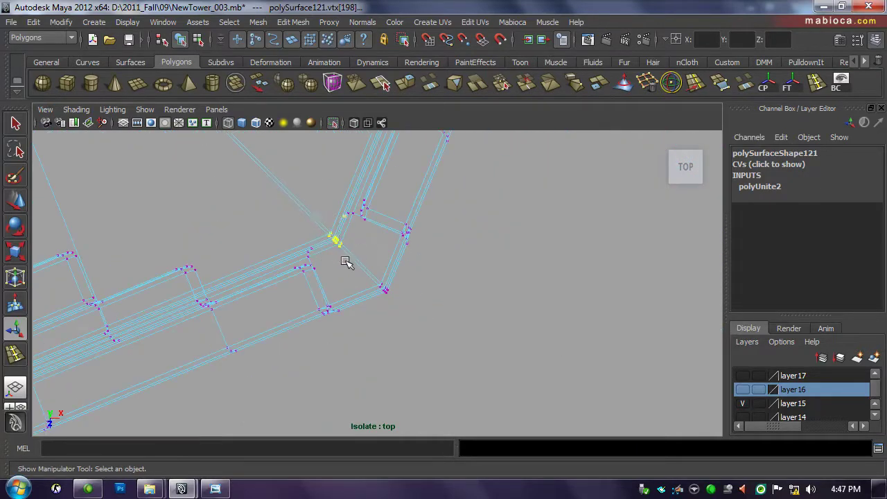
{"action": "left_click_drag", "start_coordinate": [342, 167], "coordinate": [503, 215], "text": "ctrl+alt"}
{"action": "scroll", "coordinate": [337, 326], "scroll_direction": "down", "scroll_amount": 3}
{"action": "scroll", "coordinate": [322, 288], "scroll_direction": "up", "scroll_amount": 3}
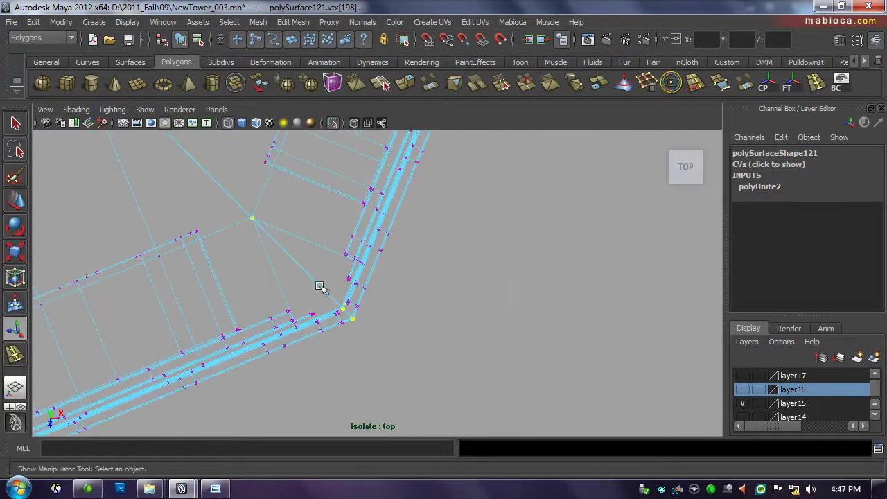
{"action": "scroll", "coordinate": [435, 228], "scroll_direction": "down", "scroll_amount": 3}
{"action": "scroll", "coordinate": [435, 229], "scroll_direction": "up", "scroll_amount": 3}
{"action": "scroll", "coordinate": [395, 359], "scroll_direction": "down", "scroll_amount": 3}
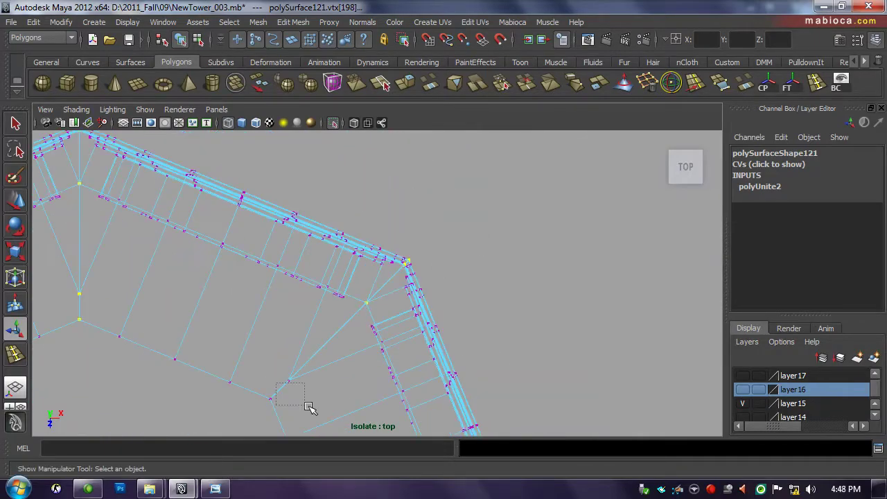
Merge the selected vertices at 0.001 distance and check the seam in perspective.
{"action": "key", "text": "space"}
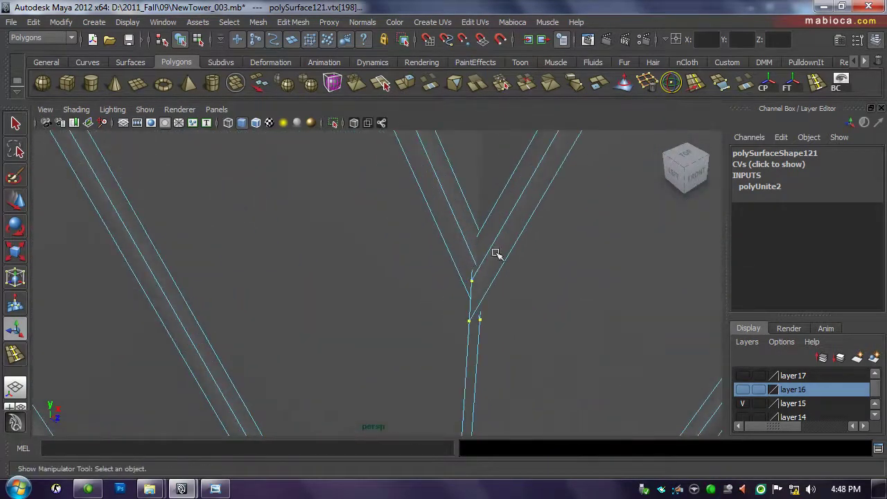
{"action": "left_click", "coordinate": [623, 83]}
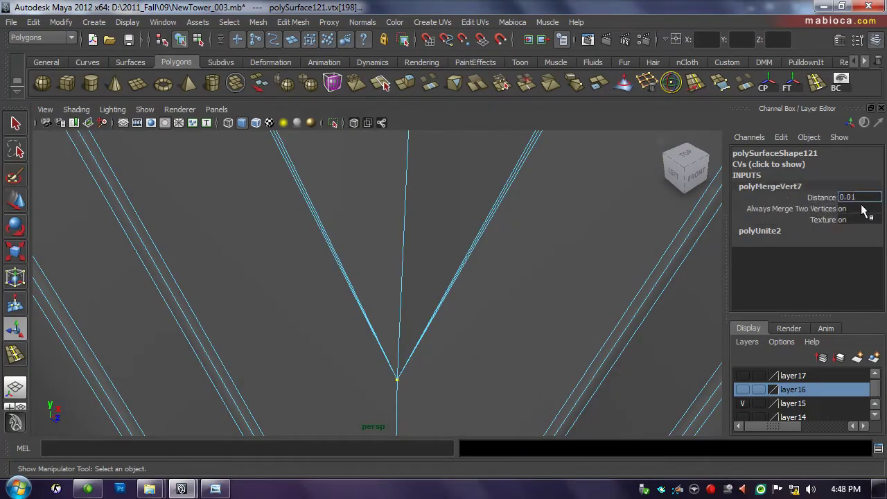
{"action": "mouse_move", "coordinate": [460, 331]}
{"action": "right_mouse_down", "text": "alt"}
{"action": "mouse_move", "coordinate": [363, 245]}
{"action": "mouse_move", "coordinate": [384, 235]}
{"action": "mouse_move", "coordinate": [263, 291]}
{"action": "mouse_move", "coordinate": [459, 289]}
{"action": "mouse_move", "coordinate": [348, 206]}
{"action": "right_mouse_up", "text": "alt"}
{"action": "key", "text": "space"}
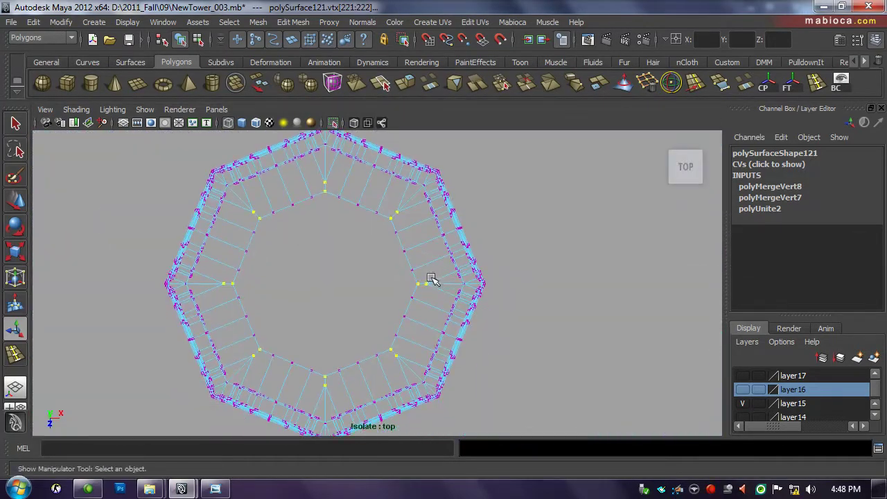
Adjust the merge distance and inspect the ring's seams with smooth shading in perspective.
{"action": "left_click", "coordinate": [853, 197]}
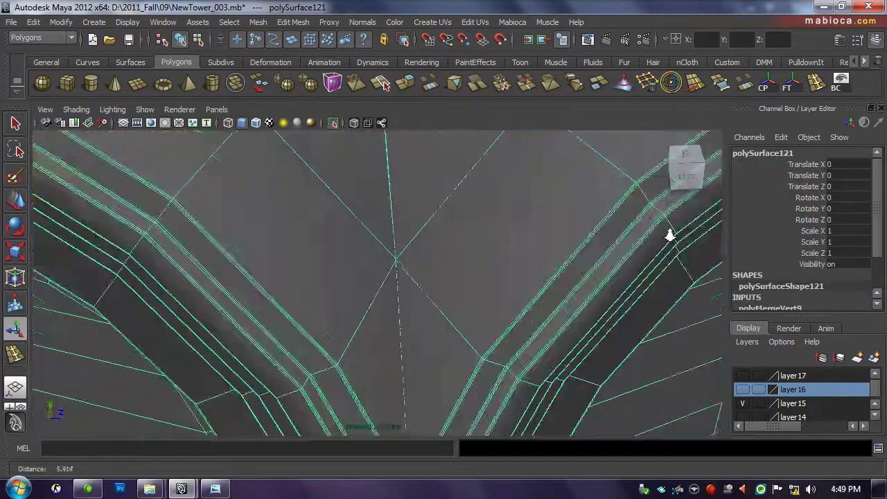
{"action": "right_click_drag", "start_coordinate": [463, 233], "coordinate": [419, 244]}
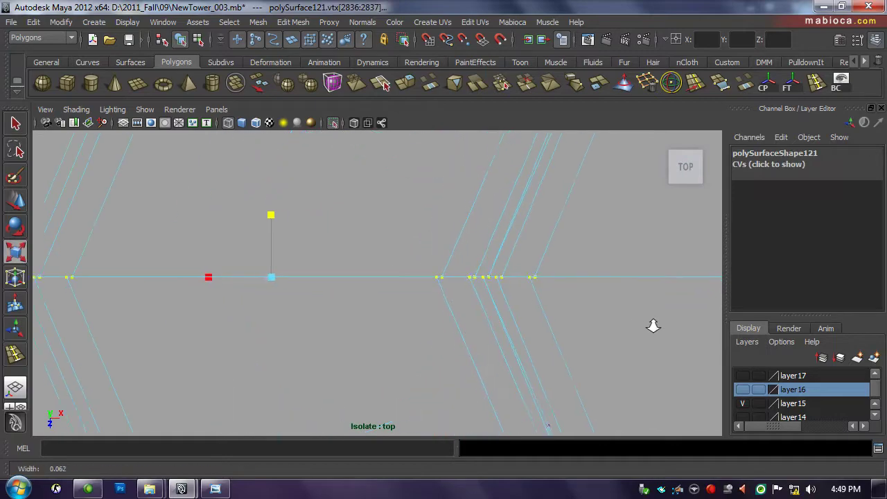
{"action": "key", "text": "space"}
{"action": "key", "text": "space"}
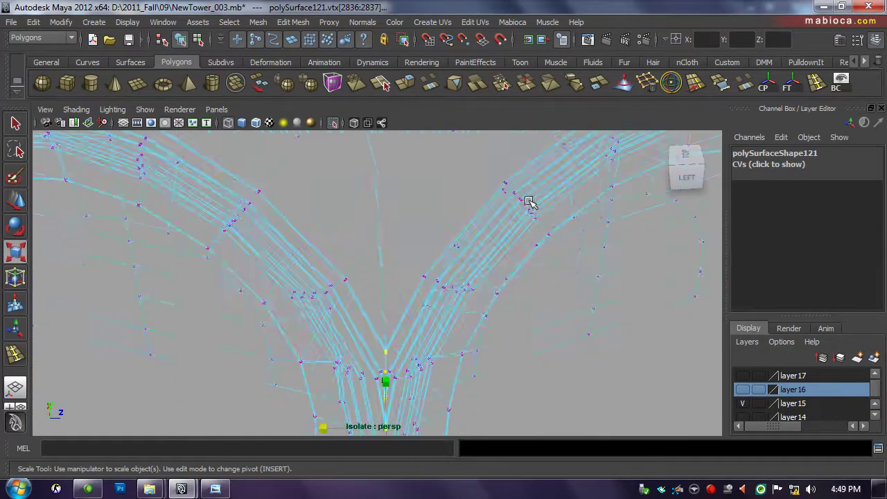
{"action": "mouse_move", "coordinate": [531, 198]}
{"action": "left_mouse_down", "text": "alt"}
{"action": "mouse_move", "coordinate": [427, 333]}
{"action": "mouse_move", "coordinate": [419, 221]}
{"action": "left_mouse_up", "text": "alt"}
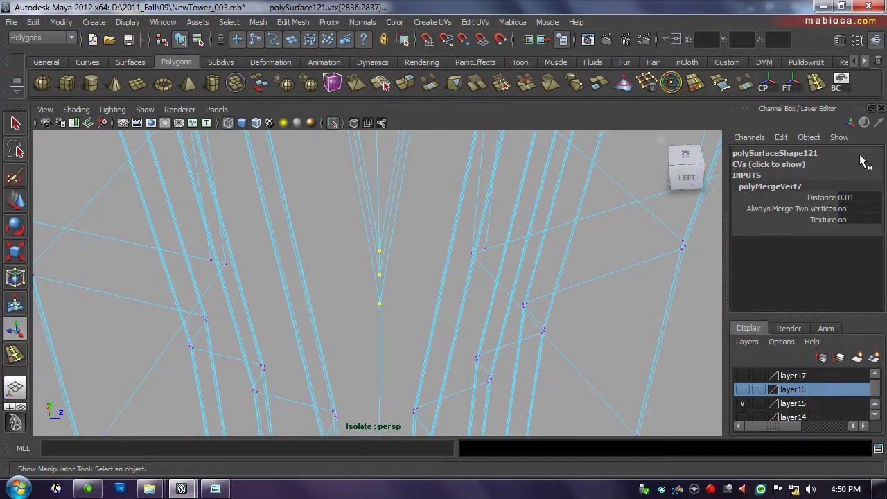
{"action": "left_click", "coordinate": [476, 204]}
{"action": "key", "text": "5"}
{"action": "key", "text": "F8"}
{"action": "key", "text": "3"}
{"action": "left_click_drag", "start_coordinate": [686, 353], "coordinate": [470, 184], "text": "alt"}
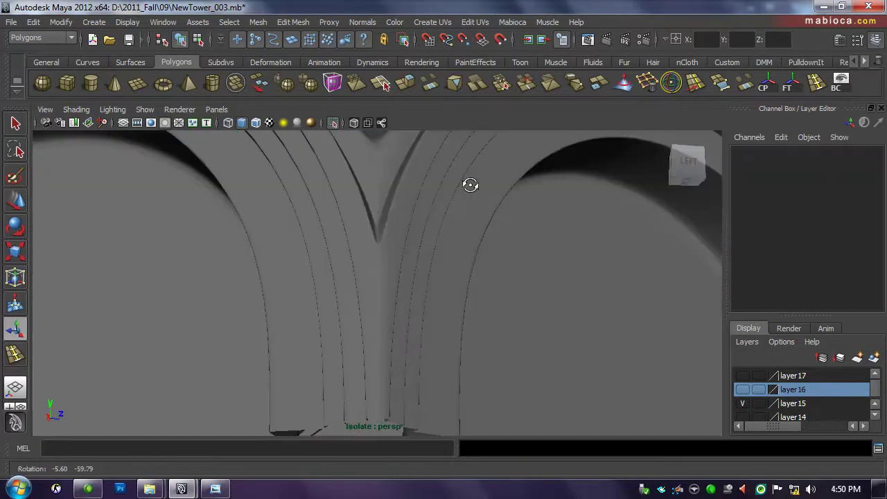
{"action": "right_click_drag", "start_coordinate": [470, 184], "coordinate": [103, 277], "text": "alt"}
{"action": "left_click_drag", "start_coordinate": [103, 277], "coordinate": [360, 245], "text": "alt"}
{"action": "left_click", "coordinate": [360, 245]}
Select the overlapping vertices at two arch corners in the top view and weld them.
{"action": "right_click", "coordinate": [460, 231]}
{"action": "key", "text": "space"}
{"action": "mouse_move", "coordinate": [459, 231]}
{"action": "right_mouse_down", "text": "alt"}
{"action": "mouse_move", "coordinate": [413, 232]}
{"action": "mouse_move", "coordinate": [367, 202]}
{"action": "right_mouse_up", "text": "alt"}
{"action": "middle_click_drag", "start_coordinate": [366, 202], "coordinate": [381, 255], "text": "alt"}
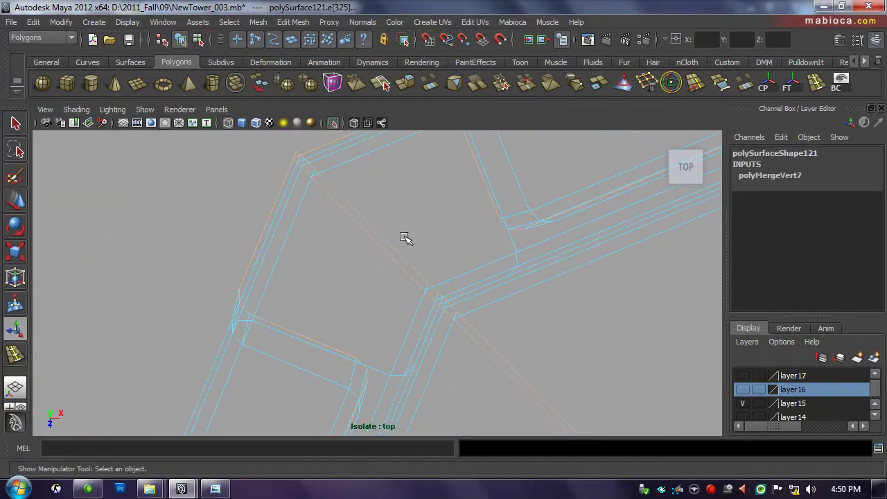
{"action": "right_click_drag", "start_coordinate": [448, 298], "coordinate": [510, 339], "text": "alt"}
{"action": "key", "text": "space"}
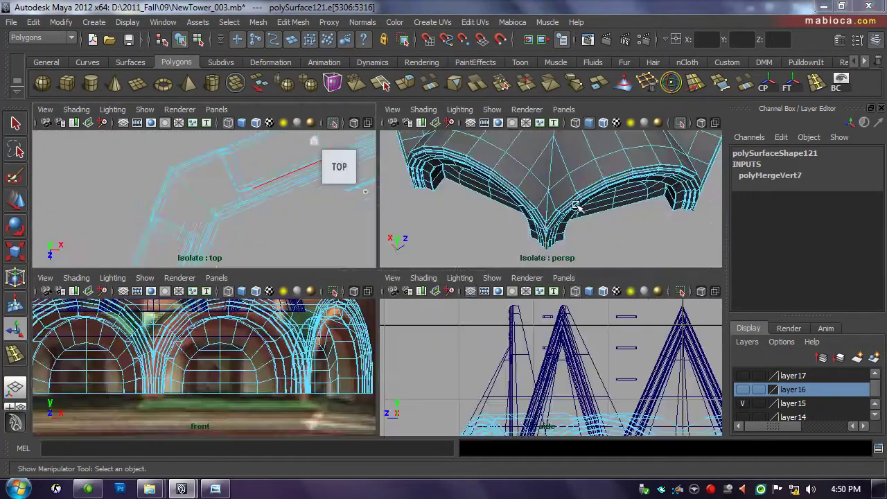
{"action": "key", "text": "space"}
{"action": "mouse_move", "coordinate": [443, 208]}
{"action": "left_mouse_down", "text": "alt"}
{"action": "mouse_move", "coordinate": [510, 113]}
{"action": "mouse_move", "coordinate": [431, 182]}
{"action": "left_mouse_up", "text": "alt"}
{"action": "key", "text": "space"}
{"action": "key", "text": "space"}
{"action": "key", "text": "w"}
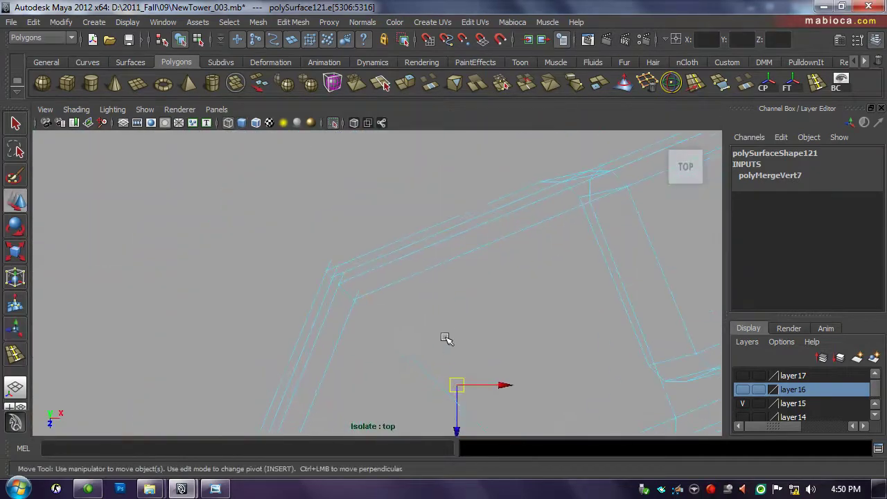
{"action": "mouse_move", "coordinate": [336, 263]}
{"action": "right_mouse_down", "text": "alt"}
{"action": "mouse_move", "coordinate": [453, 316]}
{"action": "mouse_move", "coordinate": [312, 293]}
{"action": "right_mouse_up", "text": "alt"}
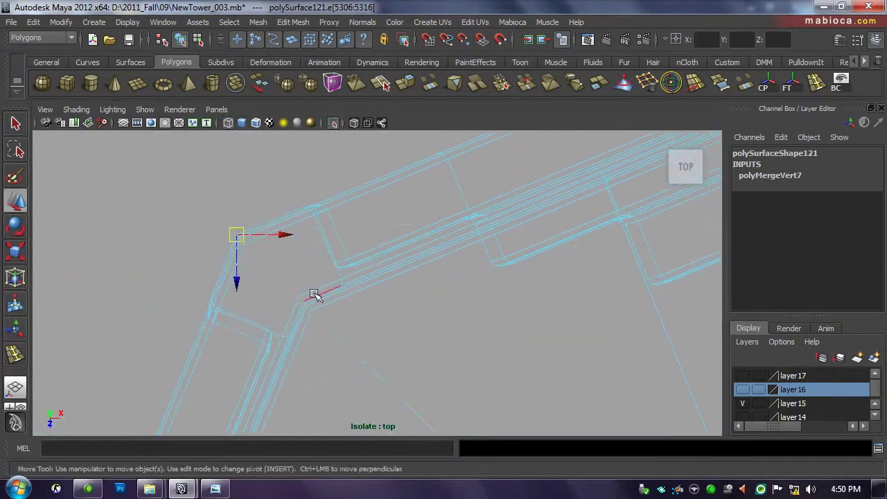
{"action": "left_click_drag", "start_coordinate": [196, 199], "coordinate": [223, 220]}
{"action": "left_click", "coordinate": [797, 187]}
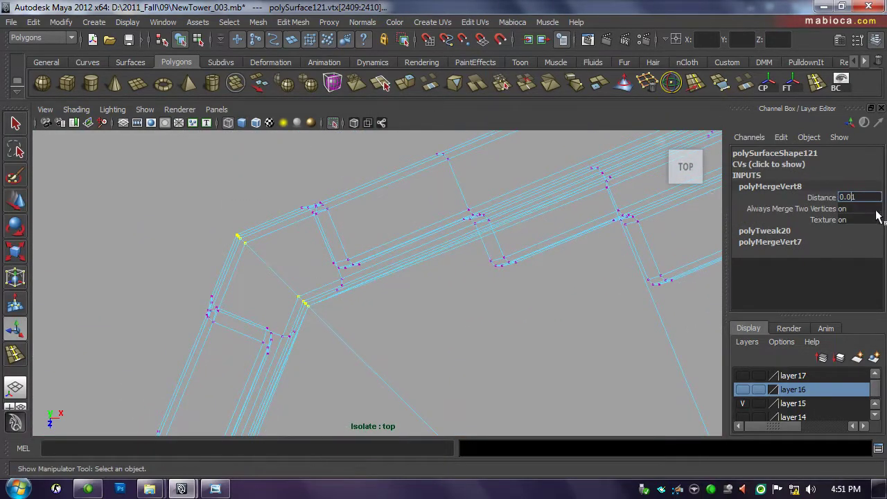
Orbit the arches in perspective to check the corner weld.
{"action": "key", "text": "space"}
{"action": "key", "text": "space"}
{"action": "mouse_move", "coordinate": [480, 218]}
{"action": "left_mouse_down", "text": "alt"}
{"action": "mouse_move", "coordinate": [520, 221]}
{"action": "mouse_move", "coordinate": [451, 277]}
{"action": "left_mouse_up", "text": "alt"}
{"action": "left_click", "coordinate": [519, 221]}
{"action": "right_click_drag", "start_coordinate": [451, 277], "coordinate": [720, 283], "text": "alt"}
{"action": "scroll", "coordinate": [885, 283], "scroll_direction": "down", "scroll_amount": 2}
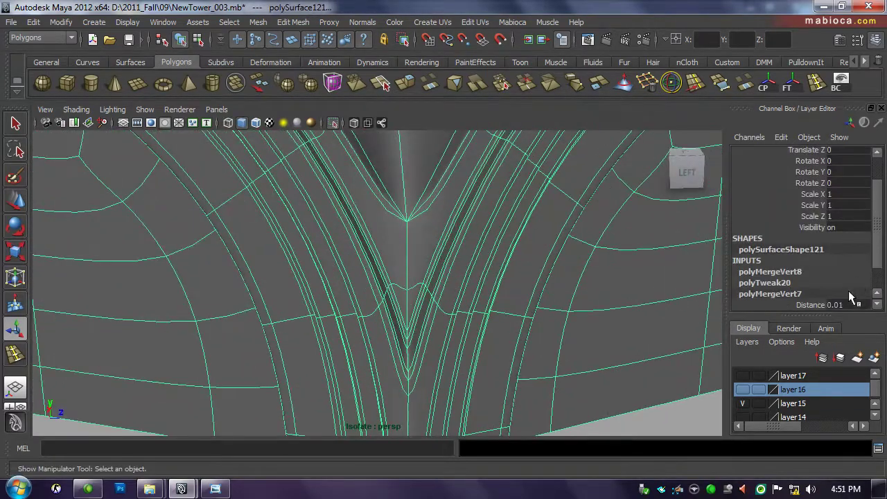
{"action": "scroll", "coordinate": [416, 277], "scroll_direction": "down", "scroll_amount": 5}
{"action": "mouse_move", "coordinate": [416, 277]}
{"action": "left_mouse_down", "text": "alt"}
{"action": "mouse_move", "coordinate": [580, 235]}
{"action": "mouse_move", "coordinate": [439, 251]}
{"action": "left_mouse_up", "text": "alt"}
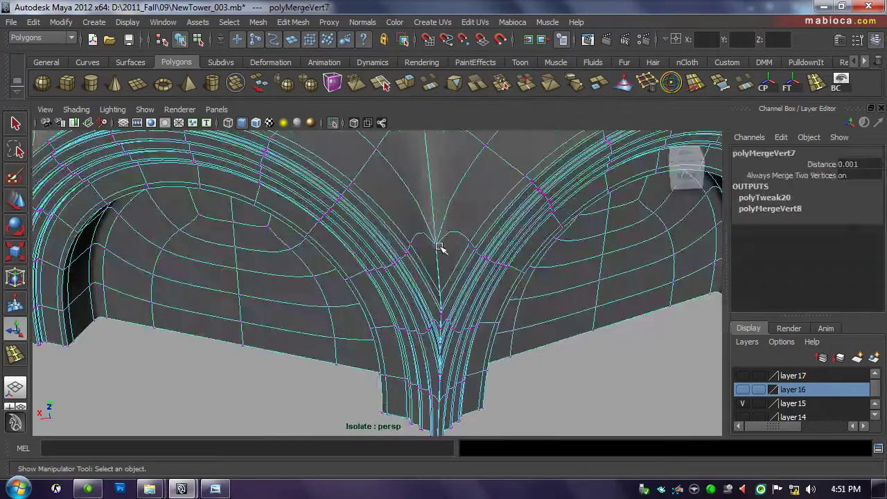
Select the edge loop along an arch junction seam and merge its vertices.
{"action": "key", "text": "space"}
{"action": "left_click", "coordinate": [444, 241]}
{"action": "scroll", "coordinate": [443, 241], "scroll_direction": "down", "scroll_amount": 3}
{"action": "scroll", "coordinate": [475, 231], "scroll_direction": "up", "scroll_amount": 3}
{"action": "key", "text": "F10"}
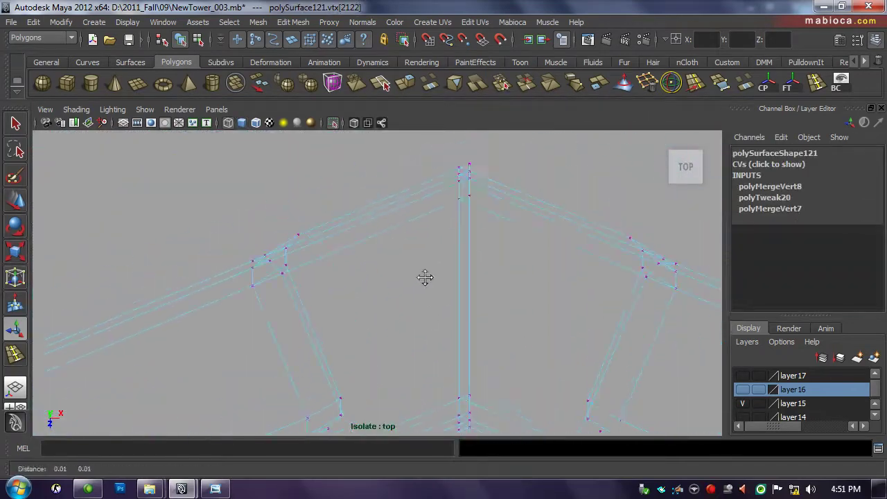
{"action": "left_click", "coordinate": [467, 167]}
{"action": "scroll", "coordinate": [467, 167], "scroll_direction": "down", "scroll_amount": 3}
{"action": "scroll", "coordinate": [351, 309], "scroll_direction": "up", "scroll_amount": 3}
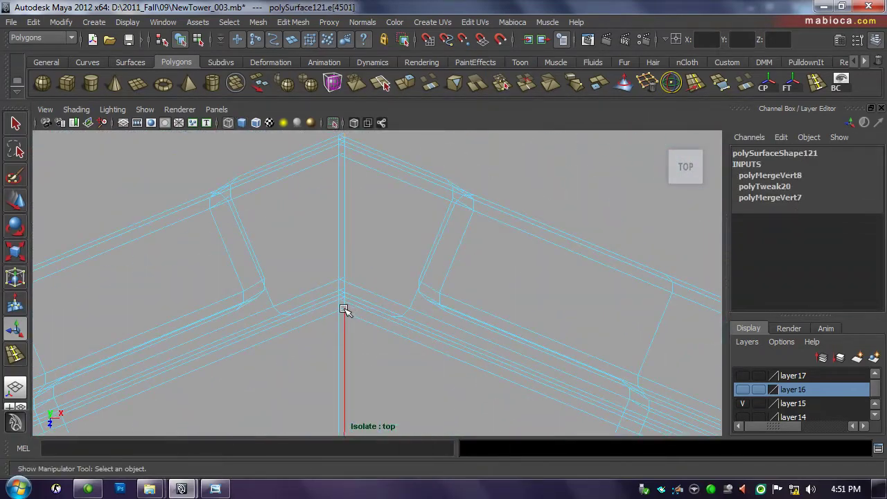
{"action": "double_click", "coordinate": [344, 310]}
{"action": "key", "text": "w"}
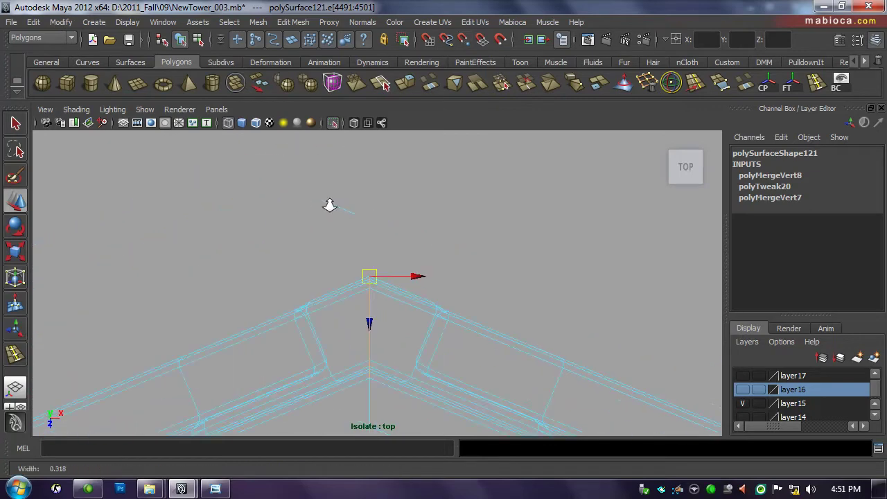
{"action": "left_click", "coordinate": [501, 84]}
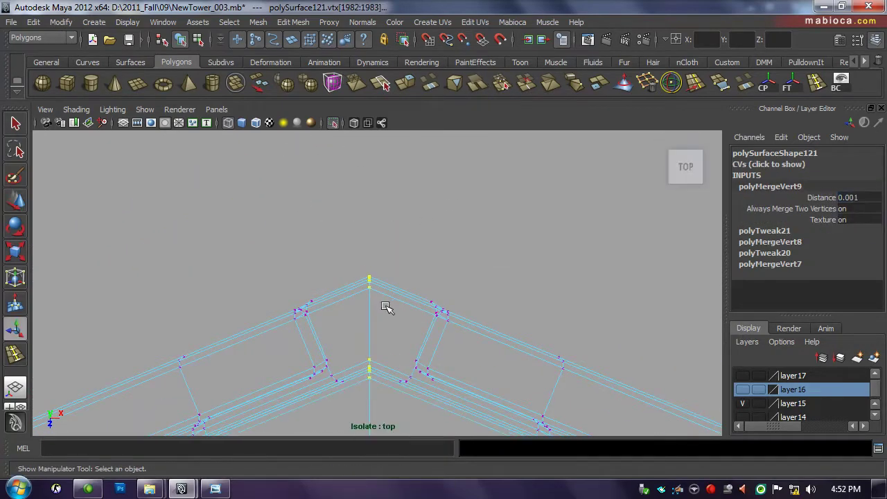
Inspect the V-shaped junction at the next arch corner and select its seam edges.
{"action": "key", "text": "F8"}
{"action": "scroll", "coordinate": [364, 184], "scroll_direction": "up", "scroll_amount": 3}
{"action": "scroll", "coordinate": [409, 205], "scroll_direction": "down", "scroll_amount": 3}
{"action": "key", "text": "F10"}
{"action": "left_click", "coordinate": [251, 361]}
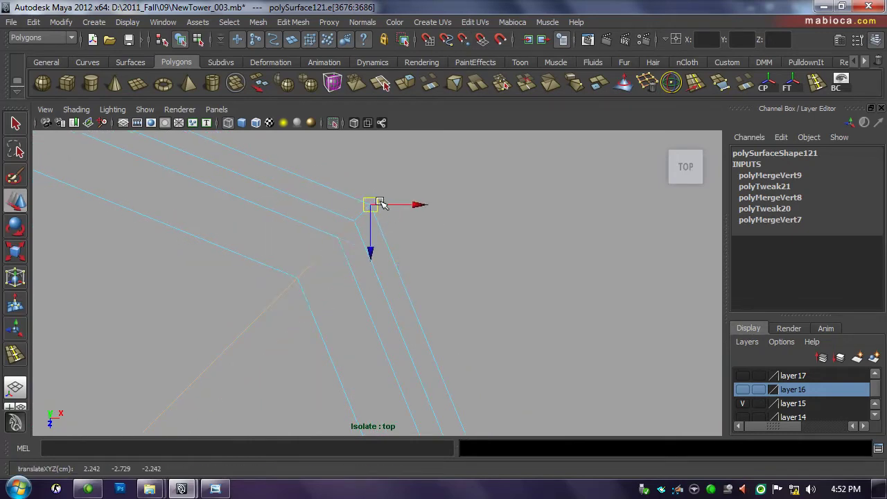
{"action": "scroll", "coordinate": [326, 309], "scroll_direction": "down", "scroll_amount": 3}
{"action": "middle_click_drag", "start_coordinate": [421, 227], "coordinate": [364, 307], "text": "alt"}
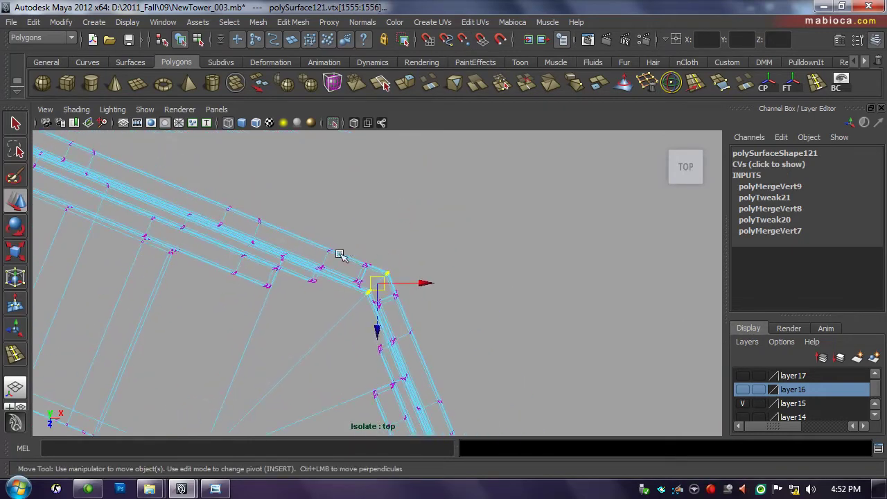
{"action": "left_click_drag", "start_coordinate": [356, 305], "coordinate": [415, 278], "text": "alt"}
{"action": "key", "text": "ctrl+m"}
{"action": "key", "text": "F8"}
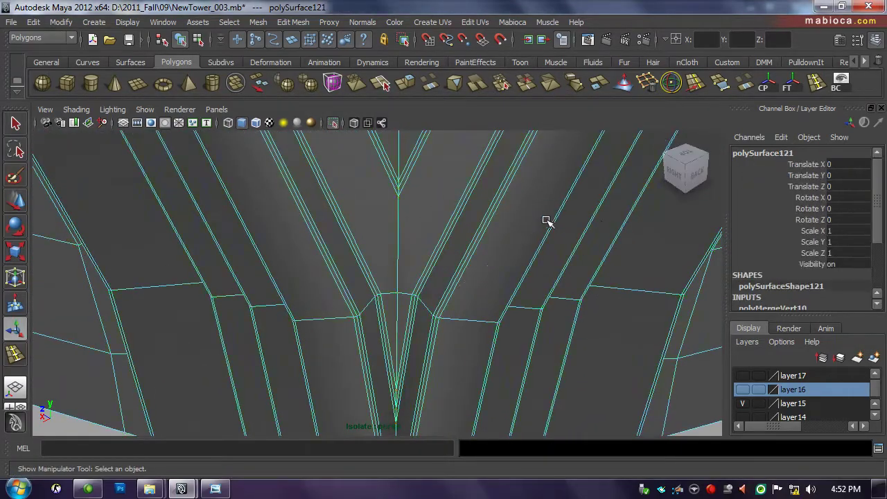
{"action": "scroll", "coordinate": [428, 297], "scroll_direction": "up", "scroll_amount": 3}
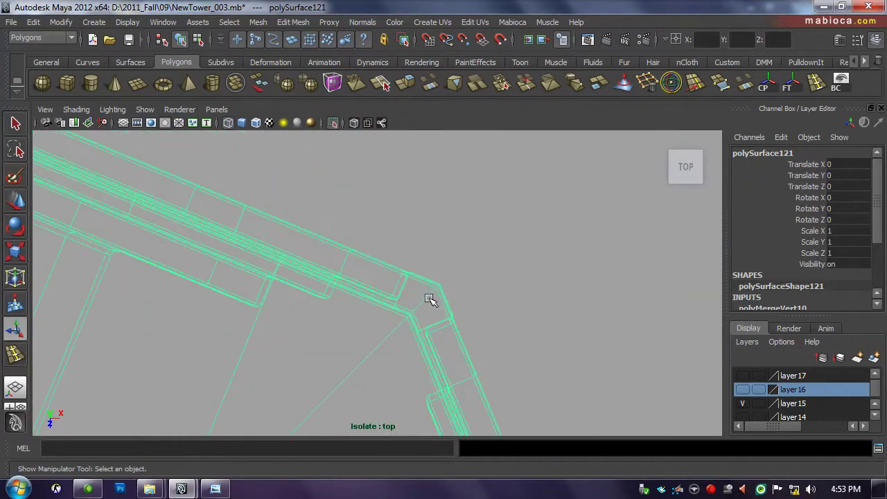
{"action": "key", "text": "F8"}
{"action": "scroll", "coordinate": [436, 307], "scroll_direction": "down", "scroll_amount": 5}
{"action": "scroll", "coordinate": [426, 252], "scroll_direction": "up", "scroll_amount": 5}
{"action": "left_click", "coordinate": [425, 252]}
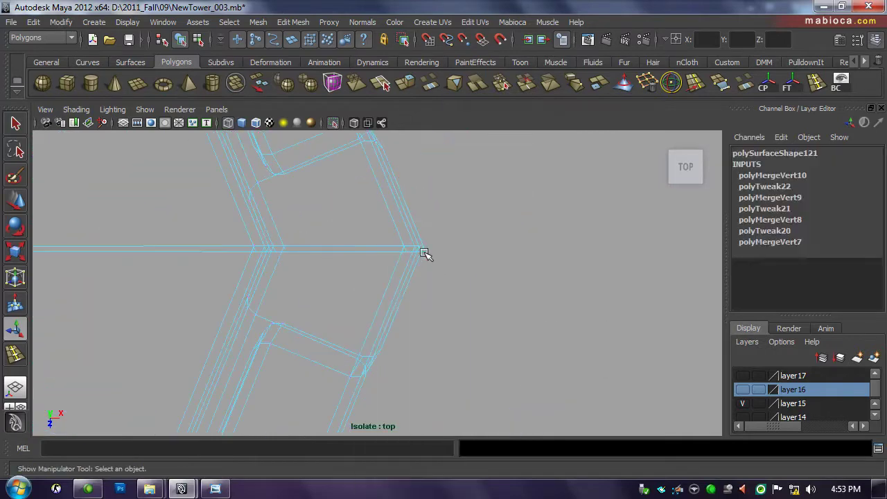
Weld the selected seam vertices, then select and weld another arch corner.
{"action": "left_click", "coordinate": [501, 83]}
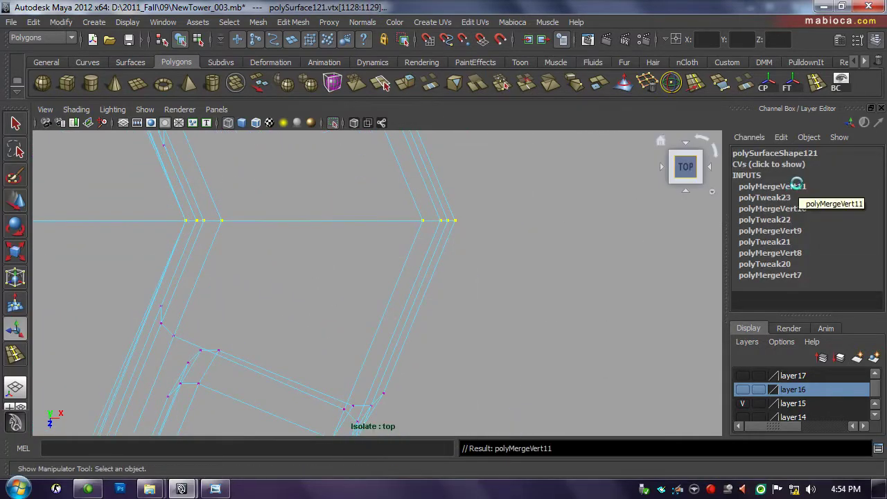
{"action": "left_click", "coordinate": [772, 185]}
{"action": "scroll", "coordinate": [316, 257], "scroll_direction": "up", "scroll_amount": 3}
{"action": "middle_click_drag", "start_coordinate": [317, 257], "coordinate": [471, 245], "text": "alt"}
{"action": "scroll", "coordinate": [394, 353], "scroll_direction": "down", "scroll_amount": 3}
{"action": "right_click", "coordinate": [430, 234]}
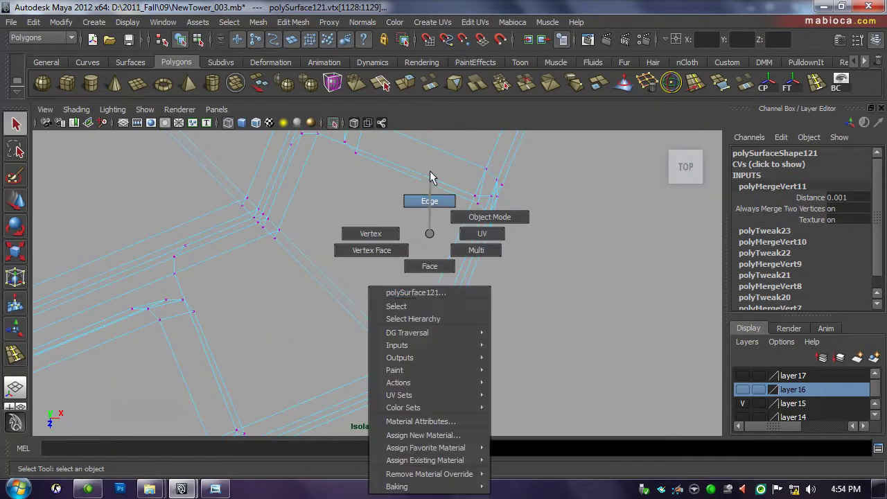
{"action": "right_click_drag", "start_coordinate": [429, 170], "coordinate": [430, 173]}
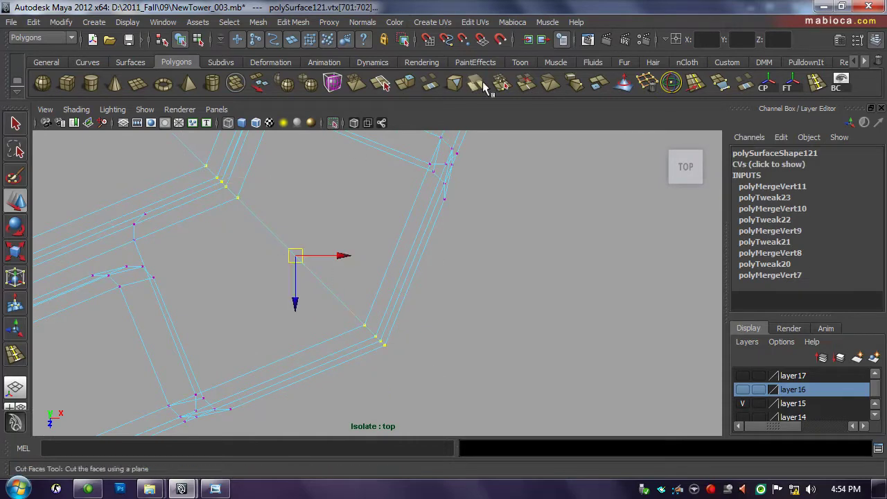
{"action": "left_click", "coordinate": [500, 83]}
Select the V-corner edges, convert them to vertices, and merge them.
{"action": "scroll", "coordinate": [421, 332], "scroll_direction": "down", "scroll_amount": 3}
{"action": "middle_click_drag", "start_coordinate": [421, 358], "coordinate": [359, 250], "text": "alt"}
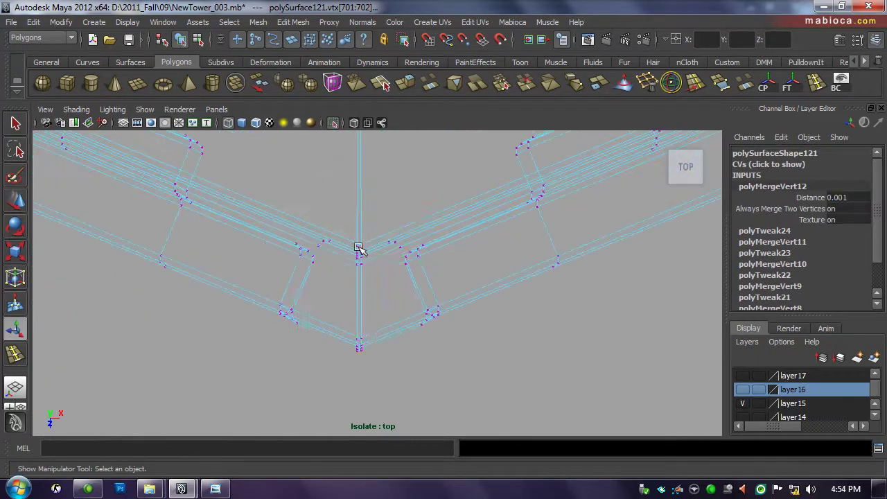
{"action": "right_click_drag", "start_coordinate": [359, 347], "coordinate": [356, 350]}
{"action": "scroll", "coordinate": [356, 350], "scroll_direction": "up", "scroll_amount": 3}
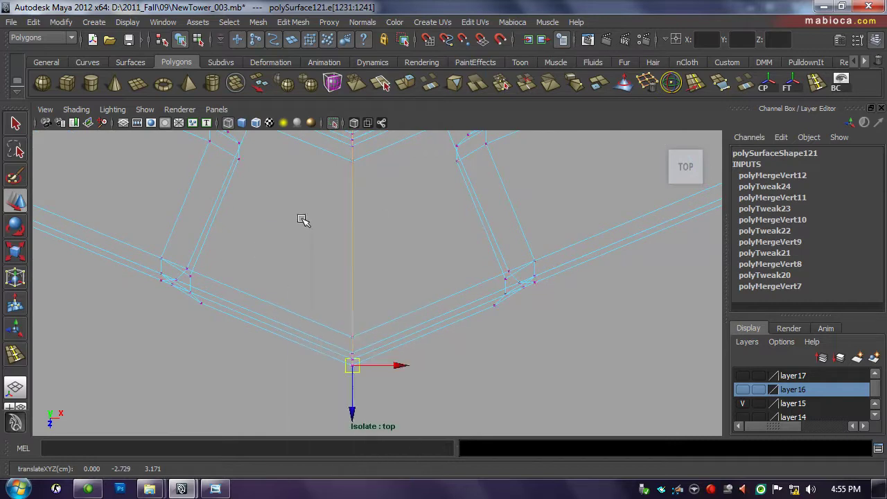
{"action": "key", "text": "ctrl+F9"}
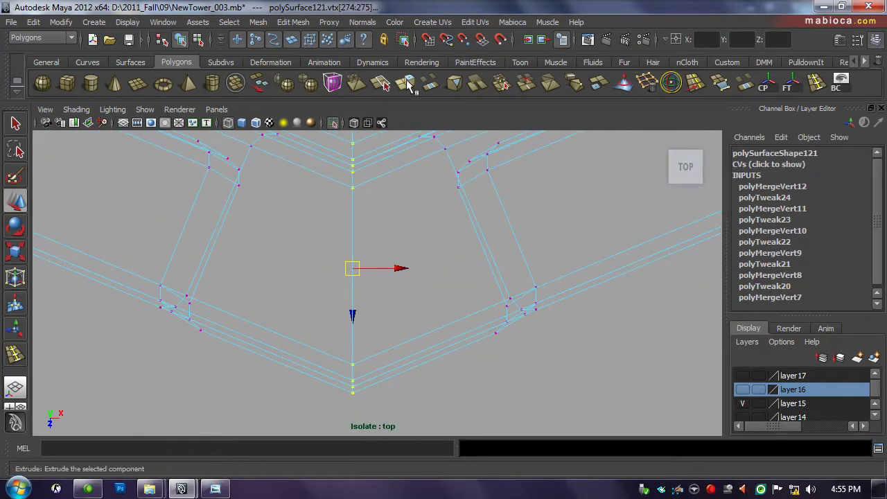
{"action": "left_click", "coordinate": [796, 187]}
{"action": "scroll", "coordinate": [346, 312], "scroll_direction": "up", "scroll_amount": 2}
{"action": "scroll", "coordinate": [396, 320], "scroll_direction": "up", "scroll_amount": 3}
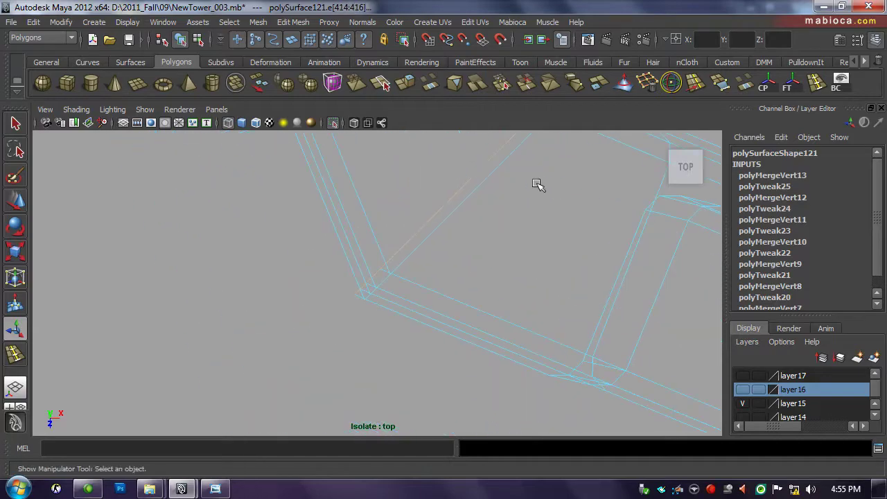
{"action": "scroll", "coordinate": [427, 240], "scroll_direction": "down", "scroll_amount": 2}
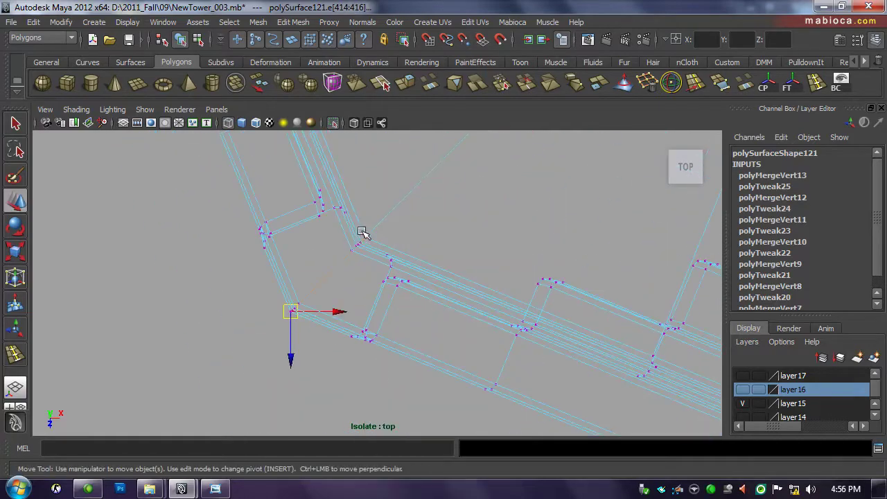
Return to object mode and orbit the shaded perspective around the joined arch ring.
{"action": "key", "text": "F8"}
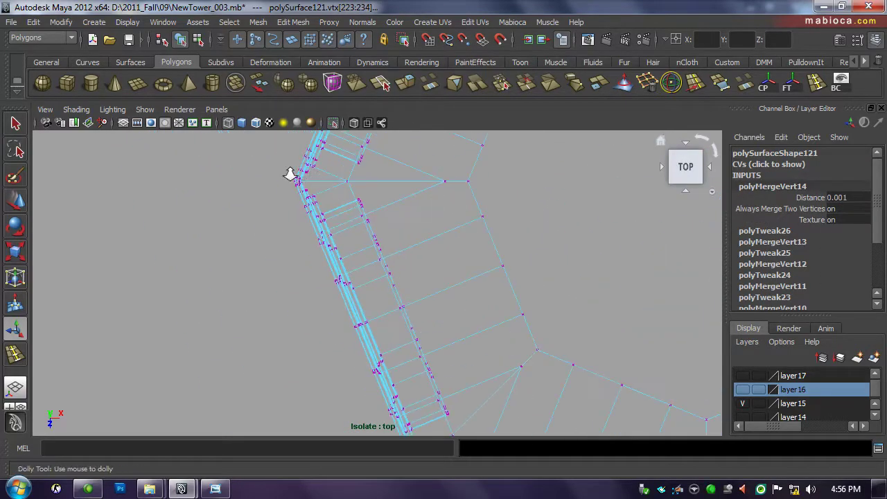
{"action": "left_click_drag", "start_coordinate": [286, 174], "coordinate": [446, 277], "text": "alt"}
{"action": "key", "text": "3"}
{"action": "scroll", "coordinate": [481, 217], "scroll_direction": "down", "scroll_amount": 5}
{"action": "left_click", "coordinate": [580, 340]}
{"action": "mouse_move", "coordinate": [581, 340]}
{"action": "left_mouse_down", "text": "alt"}
{"action": "mouse_move", "coordinate": [345, 323]}
{"action": "mouse_move", "coordinate": [478, 349]}
{"action": "mouse_move", "coordinate": [395, 344]}
{"action": "mouse_move", "coordinate": [444, 335]}
{"action": "left_mouse_up", "text": "alt"}
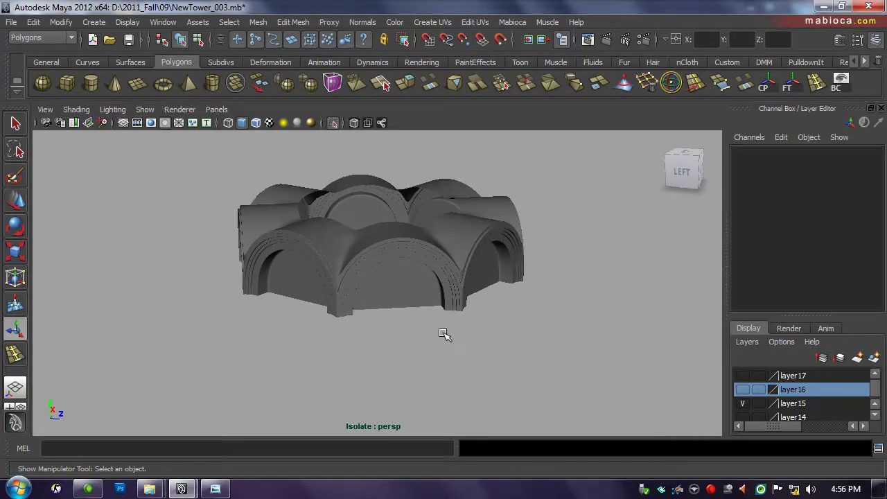
Show the rest of the tower again by turning layer17 back on, framing the arches.
{"action": "scroll", "coordinate": [444, 334], "scroll_direction": "up", "scroll_amount": 3}
{"action": "key", "text": "ctrl+1"}
{"action": "scroll", "coordinate": [445, 322], "scroll_direction": "up", "scroll_amount": 5}
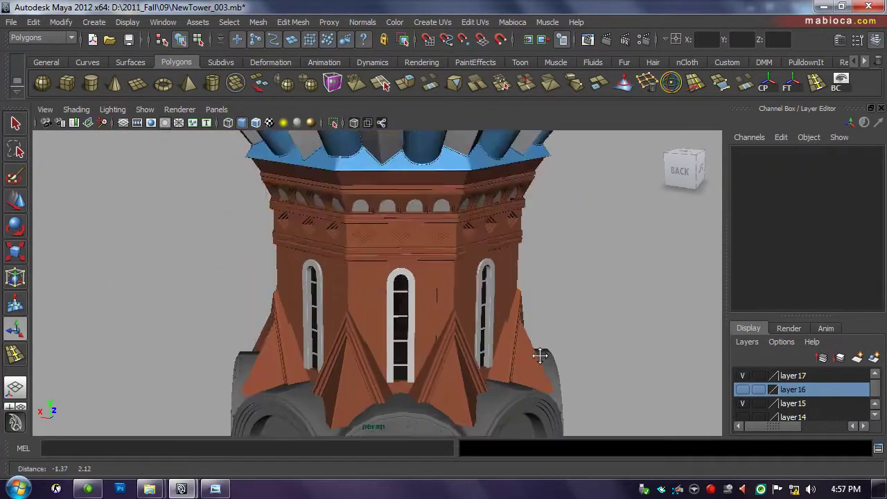
{"action": "left_click", "coordinate": [447, 311]}
{"action": "key", "text": "f"}
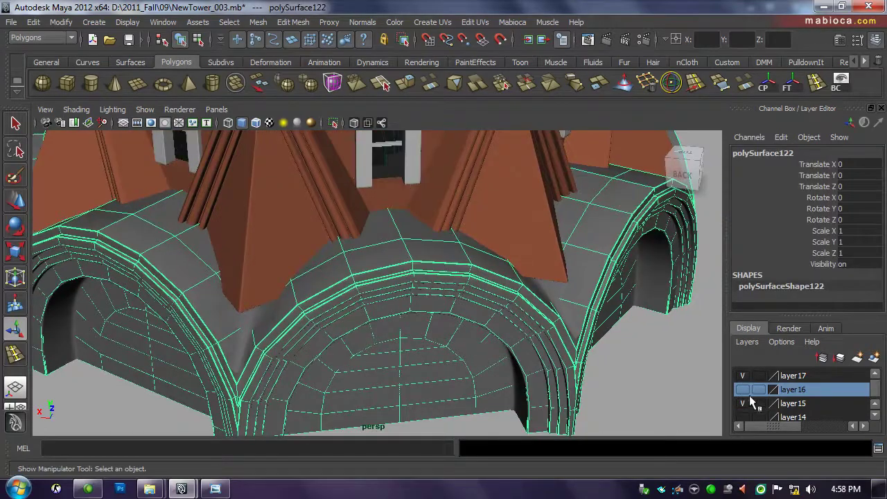
Try raising the arch ring upward, then undo the move.
{"action": "key", "text": "q"}
{"action": "scroll", "coordinate": [374, 278], "scroll_direction": "down", "scroll_amount": 3}
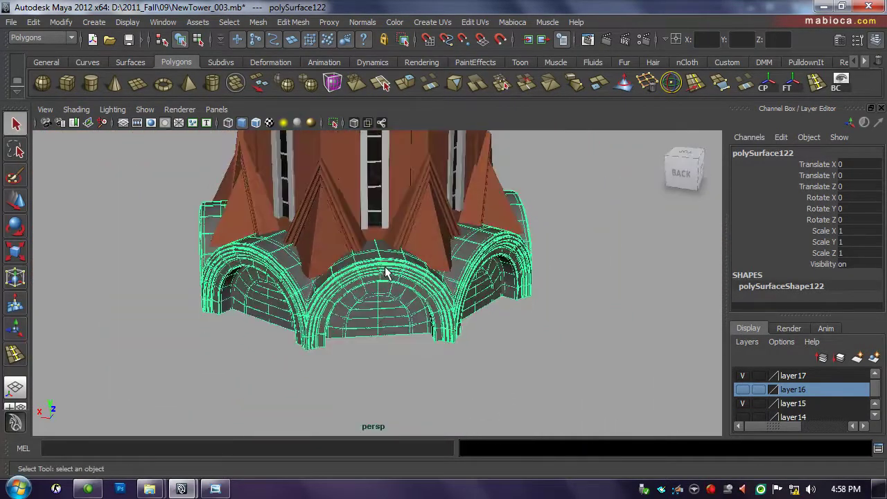
{"action": "key", "text": "w"}
{"action": "left_click_drag", "start_coordinate": [355, 113], "coordinate": [355, 69]}
{"action": "scroll", "coordinate": [481, 303], "scroll_direction": "up", "scroll_amount": 5}
{"action": "left_click_drag", "start_coordinate": [481, 303], "coordinate": [487, 305], "text": "alt"}
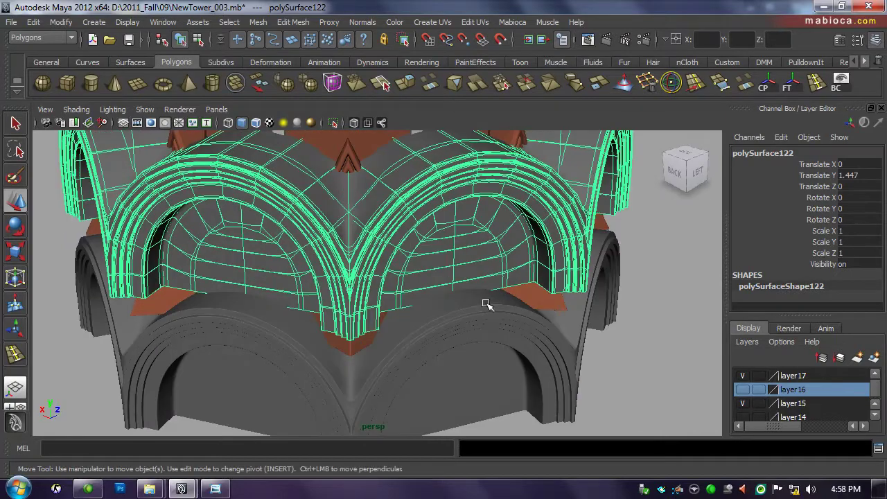
{"action": "key", "text": "ctrl+z"}
{"action": "key", "text": "ctrl+z"}
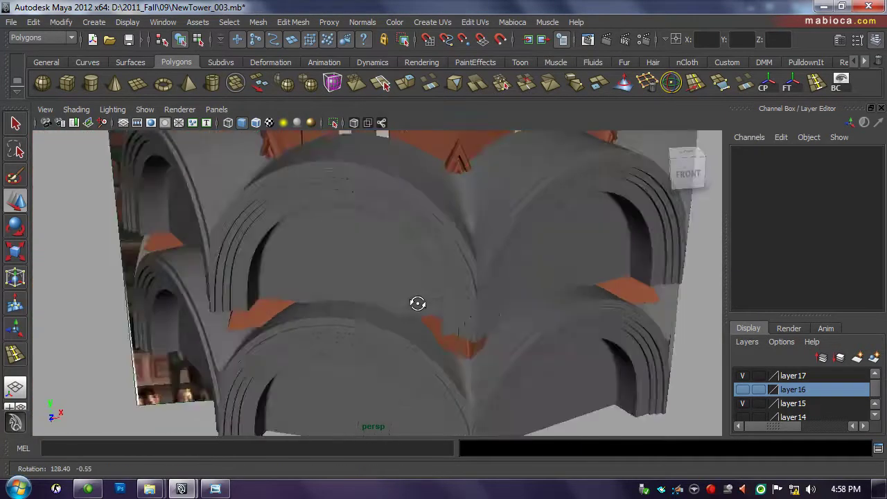
{"action": "key", "text": "ctrl+z"}
{"action": "key", "text": "ctrl+z"}
{"action": "key", "text": "ctrl+z"}
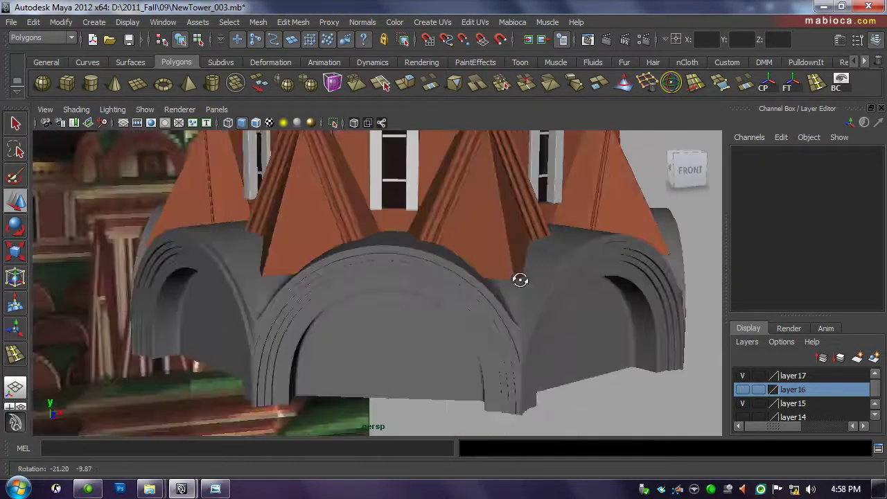
{"action": "left_click_drag", "start_coordinate": [518, 279], "coordinate": [415, 289], "text": "alt"}
Assign the orange-brown lambert3 material to the tower and compare with the Moscow reference photo.
{"action": "left_click", "coordinate": [215, 488]}
{"action": "key", "text": "alt+Tab"}
{"action": "right_click_drag", "start_coordinate": [401, 234], "coordinate": [422, 462]}
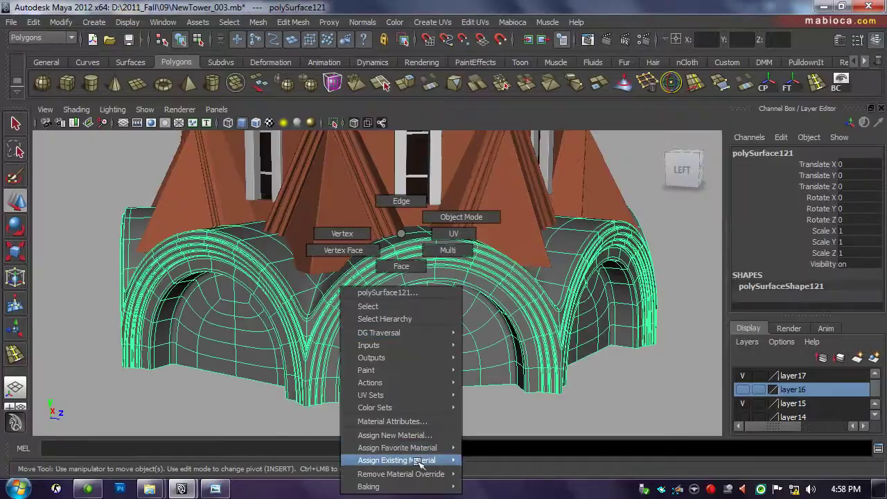
{"action": "right_click_drag", "start_coordinate": [510, 424], "coordinate": [510, 424]}
{"action": "left_click_drag", "start_coordinate": [511, 424], "coordinate": [460, 321], "text": "alt"}
{"action": "key", "text": "alt+Tab"}
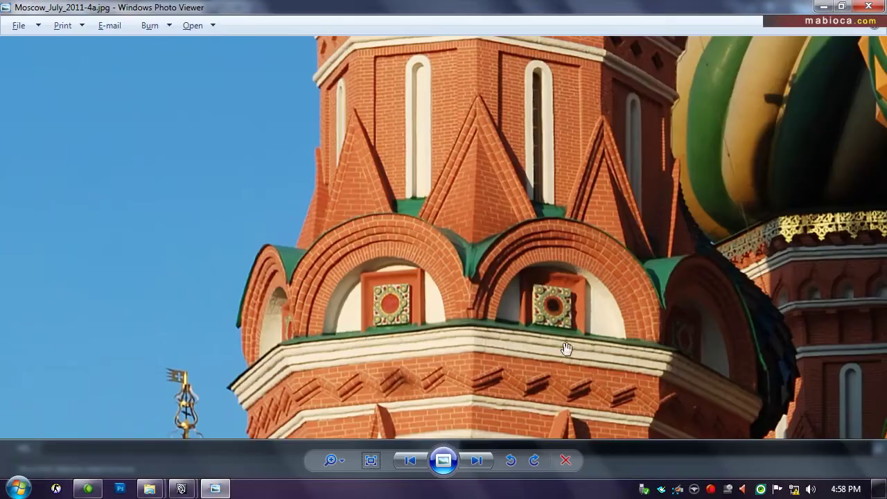
{"action": "key", "text": "alt+Tab"}
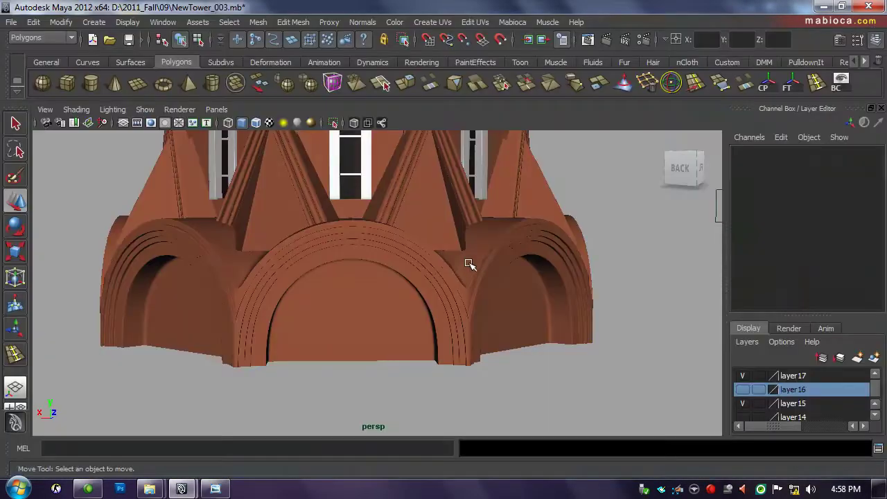
{"action": "scroll", "coordinate": [451, 277], "scroll_direction": "up", "scroll_amount": 3}
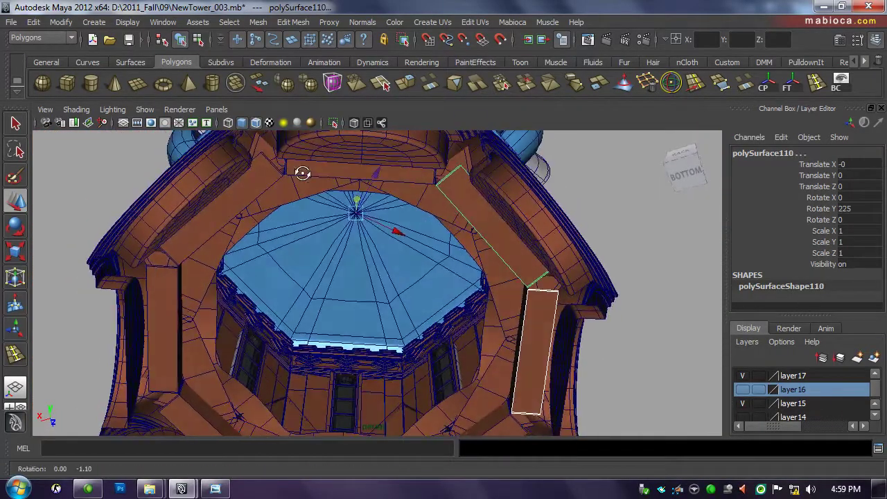
{"action": "left_click_drag", "start_coordinate": [175, 332], "coordinate": [195, 328], "text": "alt"}
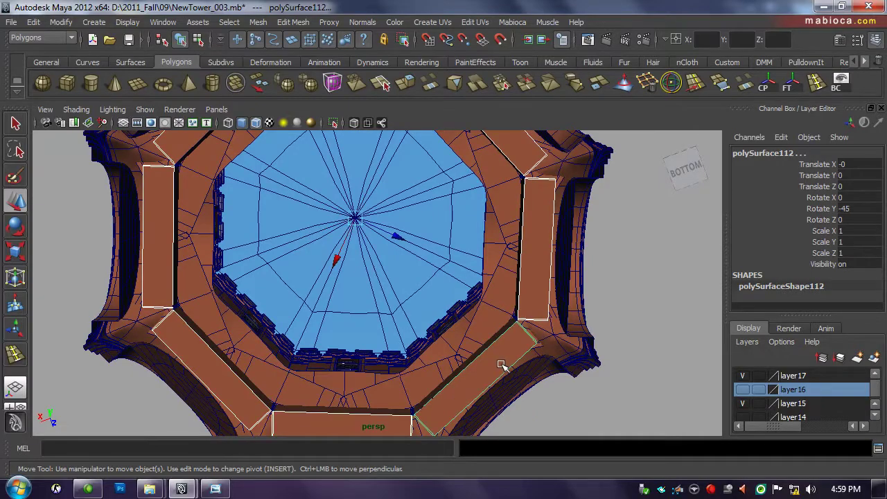
{"action": "left_click_drag", "start_coordinate": [502, 364], "coordinate": [360, 341], "text": "alt"}
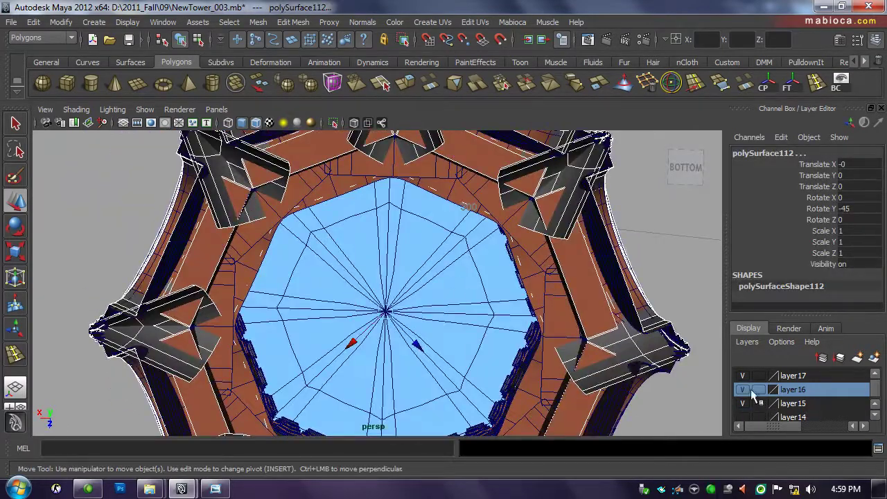
{"action": "right_click", "coordinate": [753, 393]}
{"action": "left_click", "coordinate": [783, 259]}
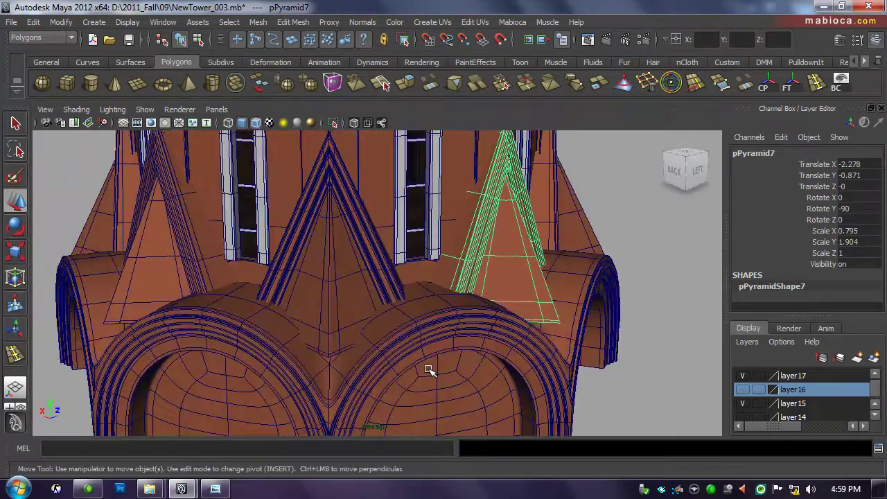
{"action": "scroll", "coordinate": [429, 368], "scroll_direction": "up", "scroll_amount": 5}
Select the edges running along the tops of the arches.
{"action": "scroll", "coordinate": [584, 293], "scroll_direction": "up", "scroll_amount": 3}
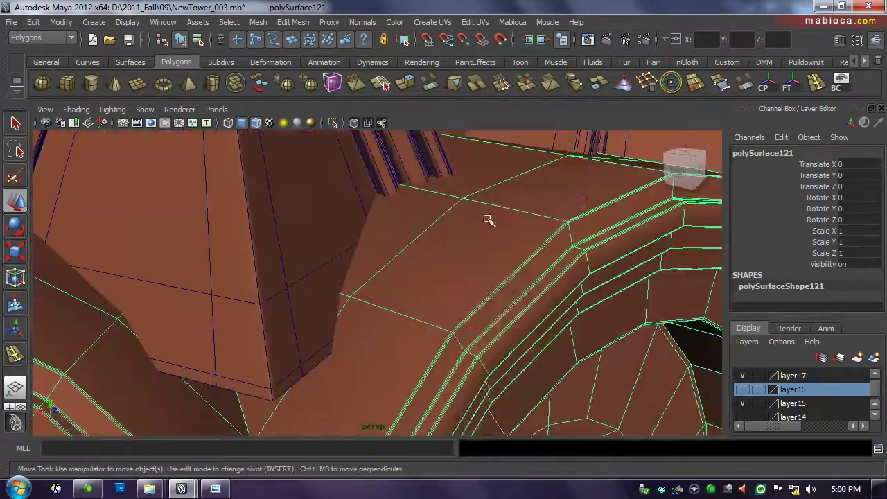
{"action": "left_click", "coordinate": [485, 217]}
{"action": "left_click_drag", "start_coordinate": [485, 217], "coordinate": [430, 225], "text": "alt"}
{"action": "scroll", "coordinate": [431, 225], "scroll_direction": "down", "scroll_amount": 5}
{"action": "left_click_drag", "start_coordinate": [198, 257], "coordinate": [182, 222], "text": "alt"}
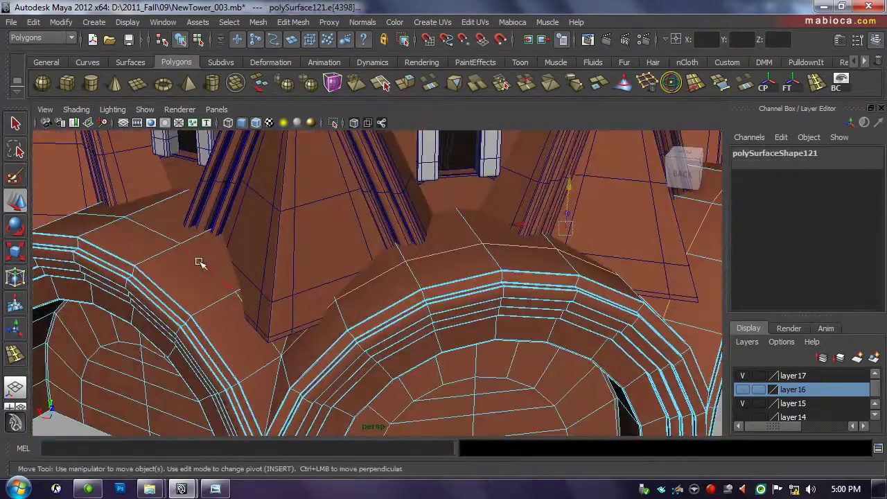
{"action": "scroll", "coordinate": [277, 229], "scroll_direction": "up", "scroll_amount": 5}
{"action": "left_click", "coordinate": [383, 252]}
{"action": "mouse_move", "coordinate": [383, 252]}
{"action": "left_mouse_down", "text": "alt"}
{"action": "mouse_move", "coordinate": [499, 253]}
{"action": "mouse_move", "coordinate": [340, 233]}
{"action": "left_mouse_up", "text": "alt"}
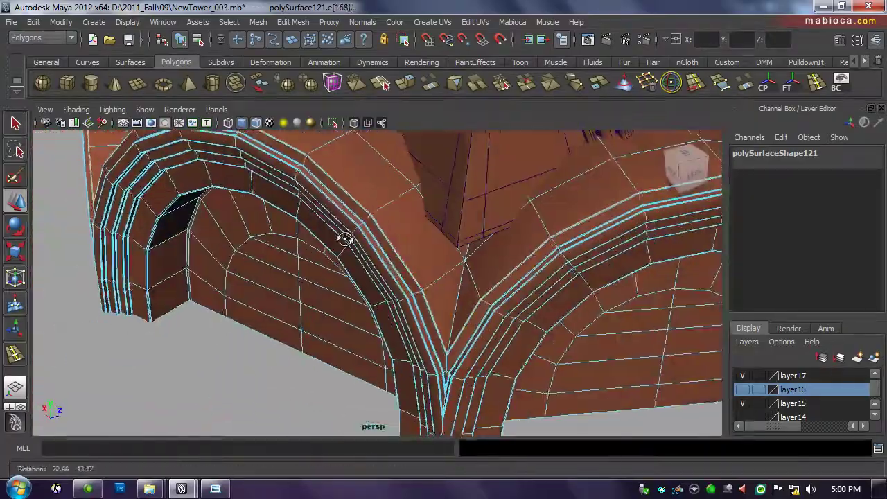
{"action": "scroll", "coordinate": [344, 283], "scroll_direction": "up", "scroll_amount": 3}
{"action": "scroll", "coordinate": [416, 283], "scroll_direction": "down", "scroll_amount": 3}
{"action": "left_click", "coordinate": [440, 283]}
{"action": "left_click_drag", "start_coordinate": [441, 283], "coordinate": [416, 229], "text": "alt"}
Extrude the arch-top edges and extract the new faces as a separate trim strip.
{"action": "right_click_drag", "start_coordinate": [444, 212], "coordinate": [443, 235], "text": "shift"}
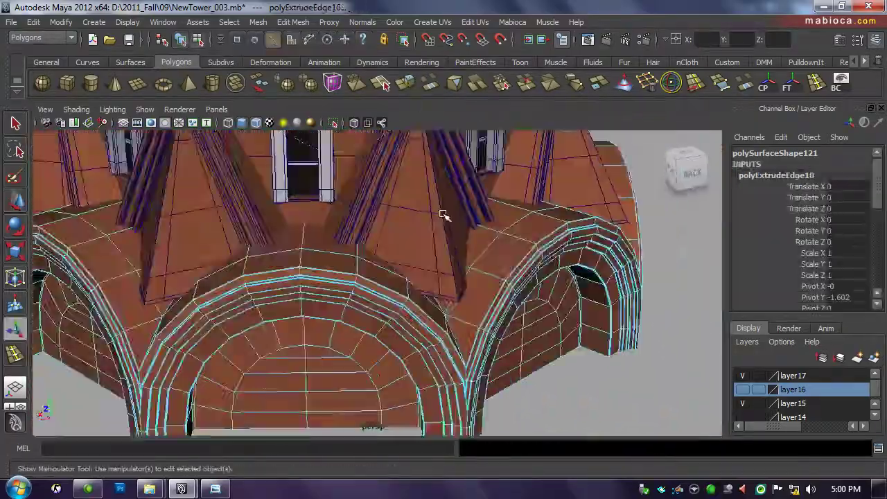
{"action": "scroll", "coordinate": [444, 212], "scroll_direction": "up", "scroll_amount": 3}
{"action": "left_click_drag", "start_coordinate": [382, 174], "coordinate": [378, 197], "text": "alt"}
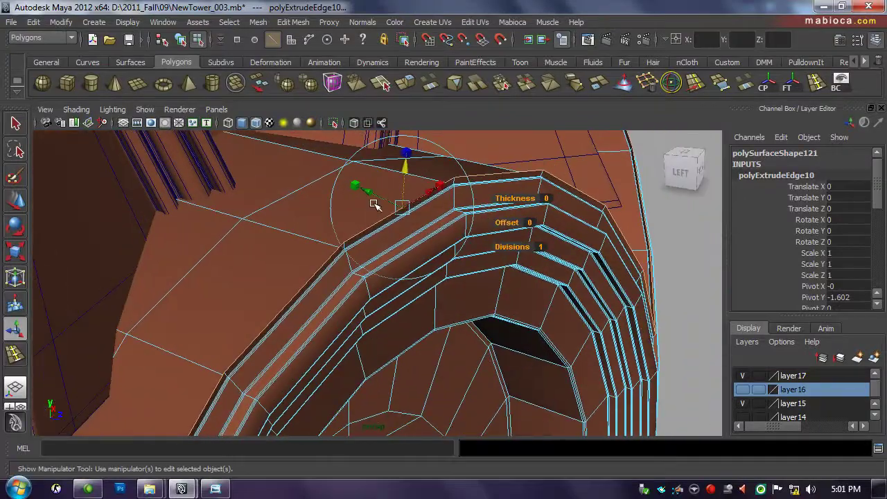
{"action": "right_click_drag", "start_coordinate": [378, 198], "coordinate": [326, 302], "text": "shift"}
{"action": "left_click", "coordinate": [349, 242]}
{"action": "left_click", "coordinate": [349, 241]}
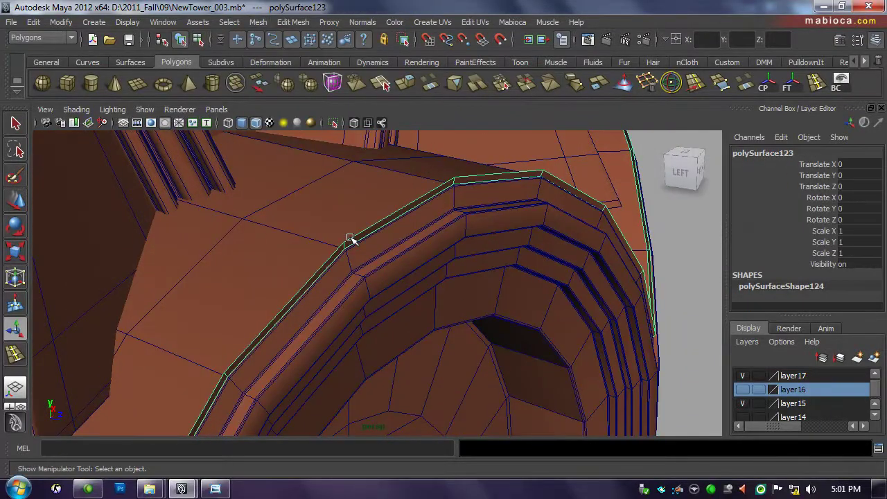
Frame the arch and select the thin trim strip, checking it against the ledge and dome.
{"action": "mouse_move", "coordinate": [363, 249]}
{"action": "left_mouse_down", "text": "alt"}
{"action": "mouse_move", "coordinate": [499, 264]}
{"action": "mouse_move", "coordinate": [443, 229]}
{"action": "left_mouse_up", "text": "alt"}
{"action": "left_click", "coordinate": [145, 108]}
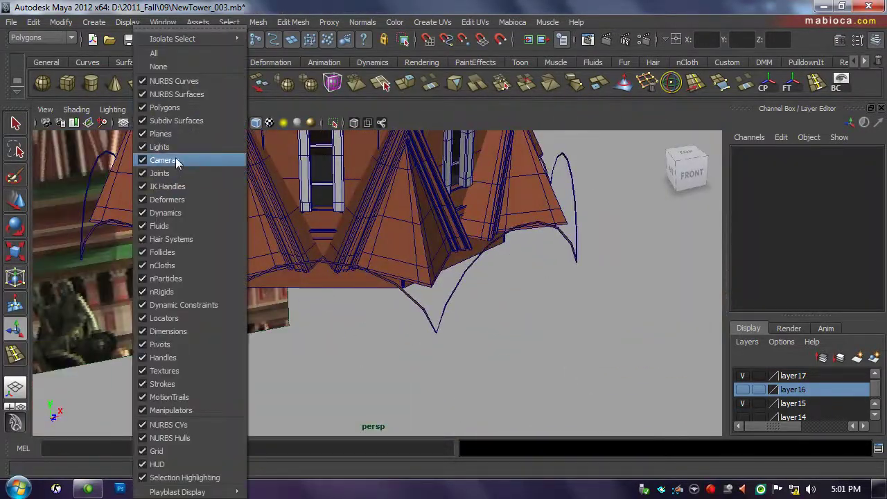
{"action": "left_click", "coordinate": [208, 163]}
{"action": "mouse_move", "coordinate": [306, 221]}
{"action": "left_mouse_down", "text": "alt"}
{"action": "mouse_move", "coordinate": [334, 270]}
{"action": "mouse_move", "coordinate": [352, 246]}
{"action": "mouse_move", "coordinate": [530, 277]}
{"action": "mouse_move", "coordinate": [623, 223]}
{"action": "mouse_move", "coordinate": [587, 289]}
{"action": "mouse_move", "coordinate": [455, 270]}
{"action": "left_mouse_up", "text": "alt"}
{"action": "left_click", "coordinate": [335, 270]}
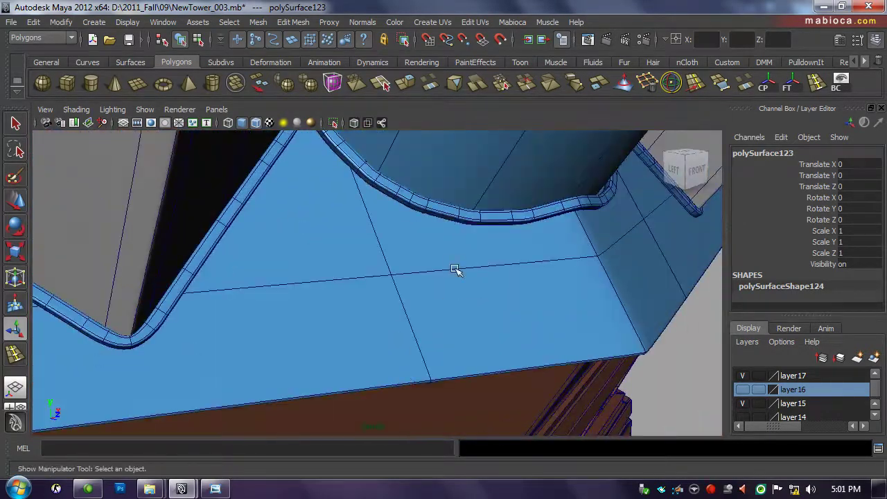
{"action": "left_click_drag", "start_coordinate": [432, 196], "coordinate": [471, 244], "text": "alt"}
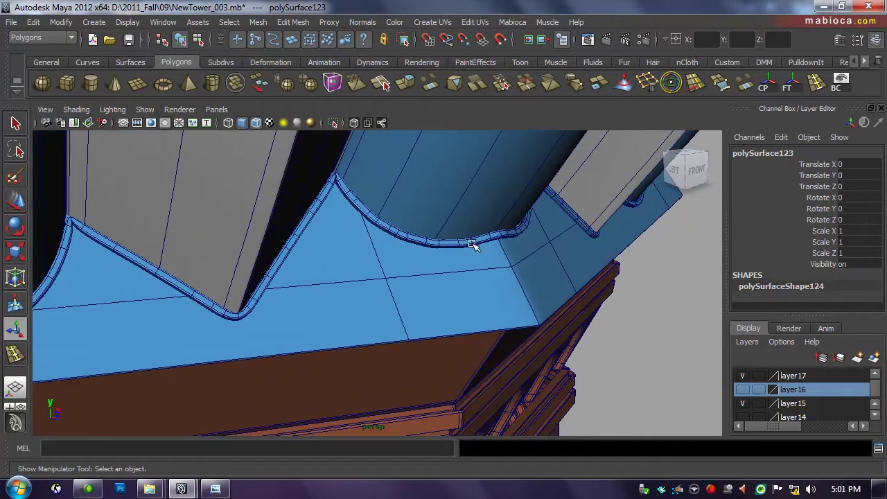
{"action": "scroll", "coordinate": [471, 244], "scroll_direction": "up", "scroll_amount": 2}
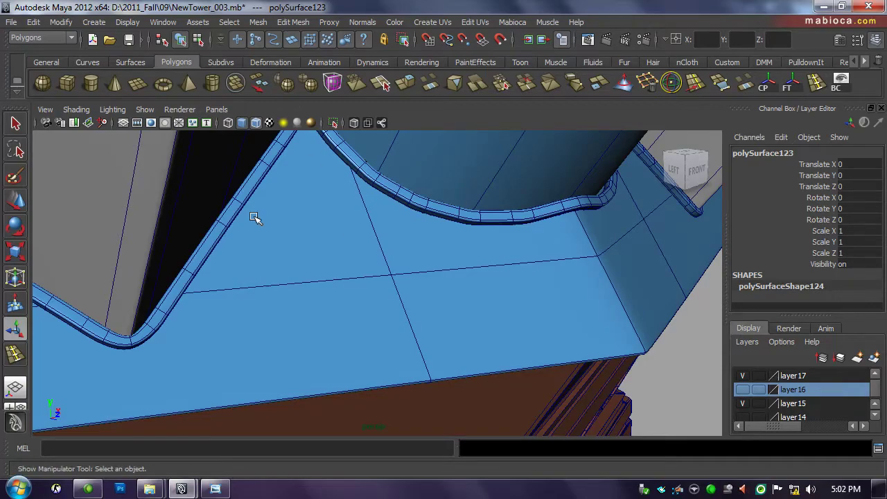
{"action": "left_click_drag", "start_coordinate": [373, 247], "coordinate": [409, 202], "text": "alt"}
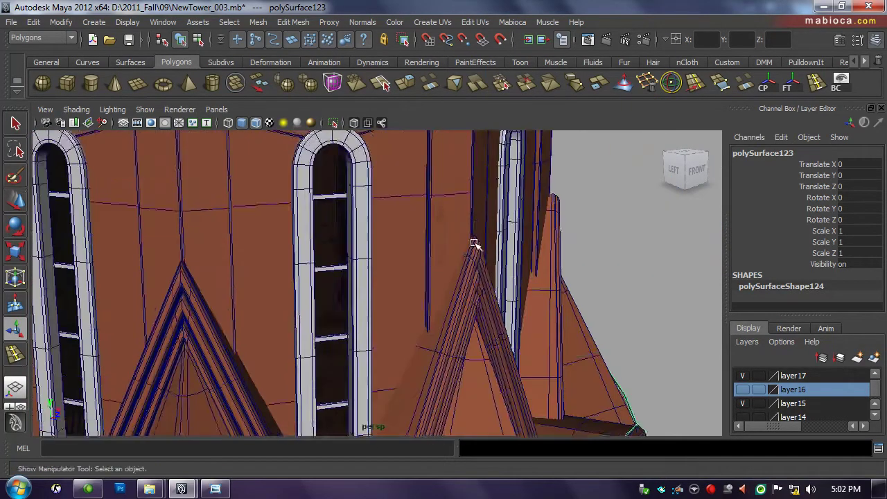
Try a face extrusion on the strip, undo it, and isolate the strip on its own.
{"action": "key", "text": "ctrl+e"}
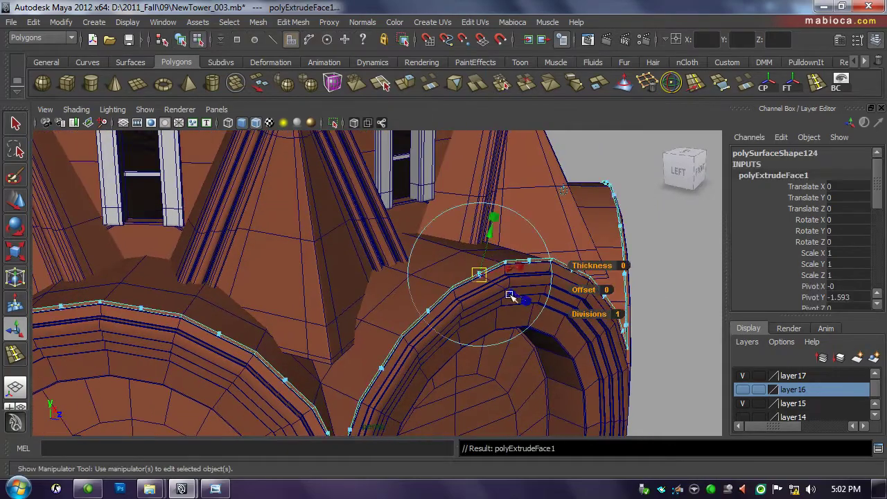
{"action": "left_click_drag", "start_coordinate": [489, 191], "coordinate": [466, 254], "text": "alt"}
{"action": "key", "text": "ctrl+z"}
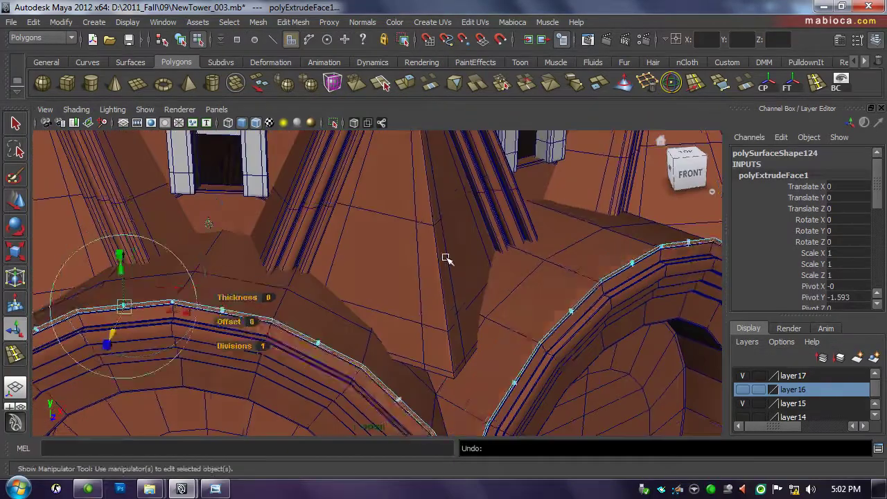
{"action": "key", "text": "ctrl+z"}
{"action": "left_click", "coordinate": [332, 123]}
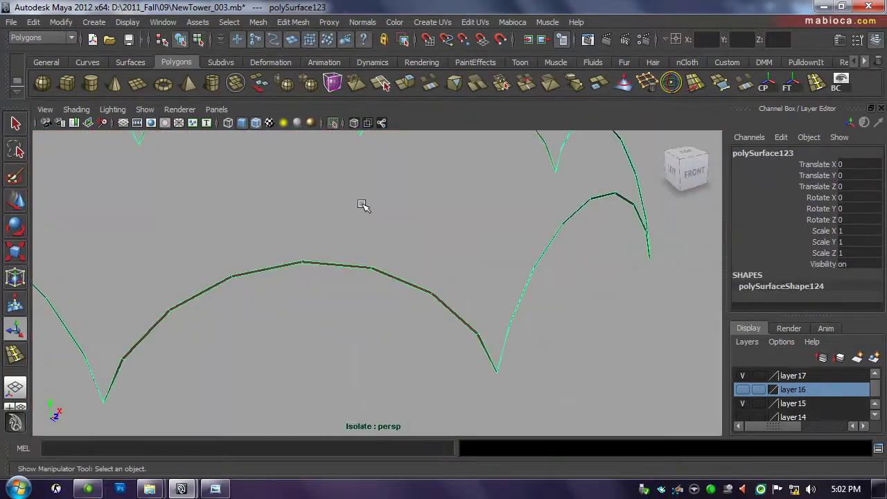
Display the trim strip's normals and conform them so they all face one way.
{"action": "key", "text": "ctrl+a"}
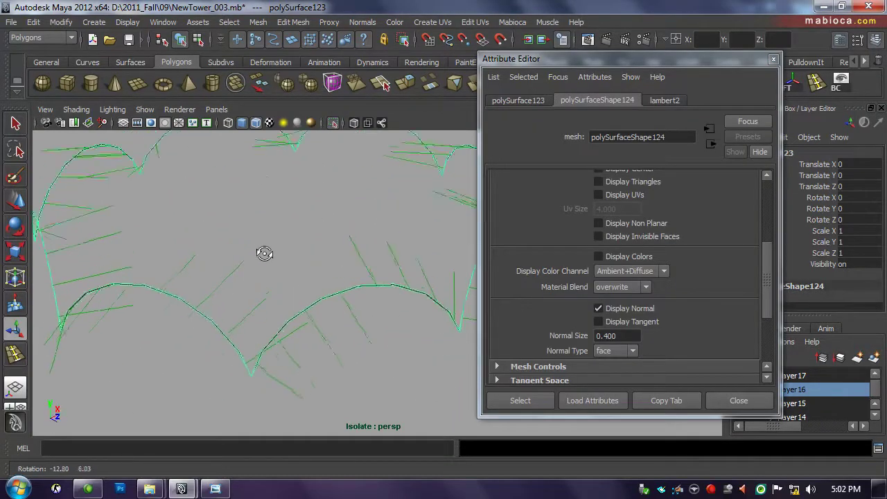
{"action": "left_click_drag", "start_coordinate": [264, 252], "coordinate": [274, 246], "text": "alt"}
{"action": "left_click", "coordinate": [362, 23]}
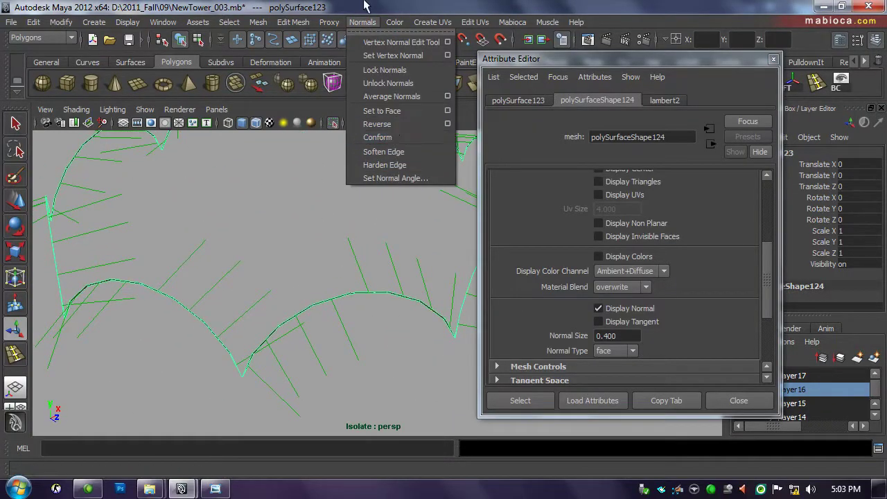
{"action": "left_click", "coordinate": [377, 137]}
{"action": "key", "text": "ctrl+a"}
{"action": "left_click_drag", "start_coordinate": [309, 273], "coordinate": [280, 220], "text": "alt"}
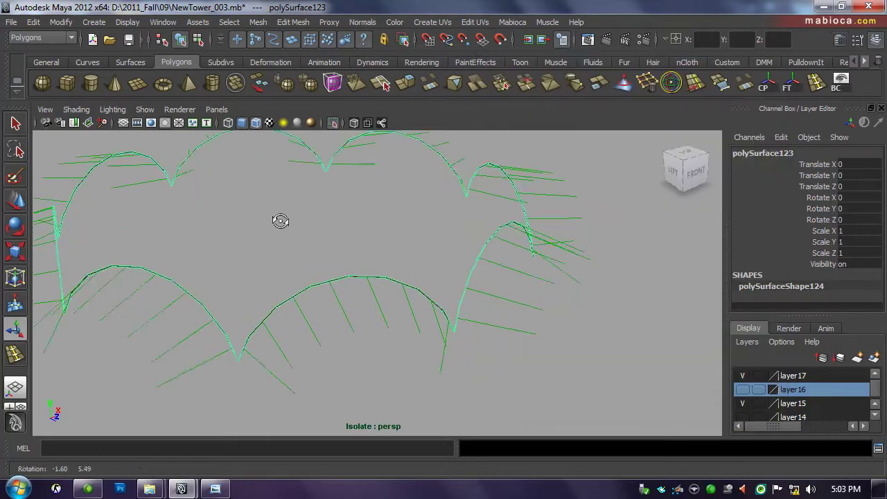
Hide the normals, exit Isolate Select to the full tower, and reapply the strip's face extrusion.
{"action": "left_click", "coordinate": [332, 123]}
{"action": "left_click", "coordinate": [362, 22]}
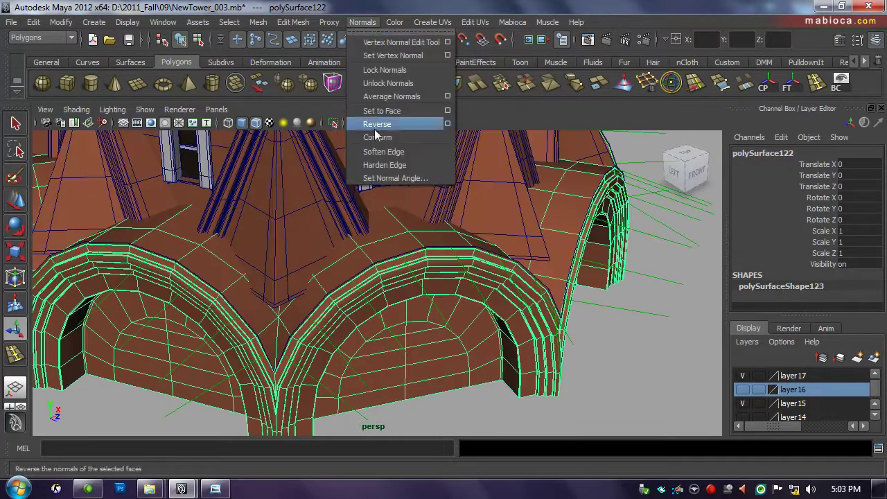
{"action": "left_click", "coordinate": [408, 123]}
{"action": "mouse_move", "coordinate": [438, 274]}
{"action": "left_mouse_down", "text": "alt"}
{"action": "mouse_move", "coordinate": [368, 192]}
{"action": "mouse_move", "coordinate": [475, 239]}
{"action": "left_mouse_up", "text": "alt"}
{"action": "key", "text": "ctrl+a"}
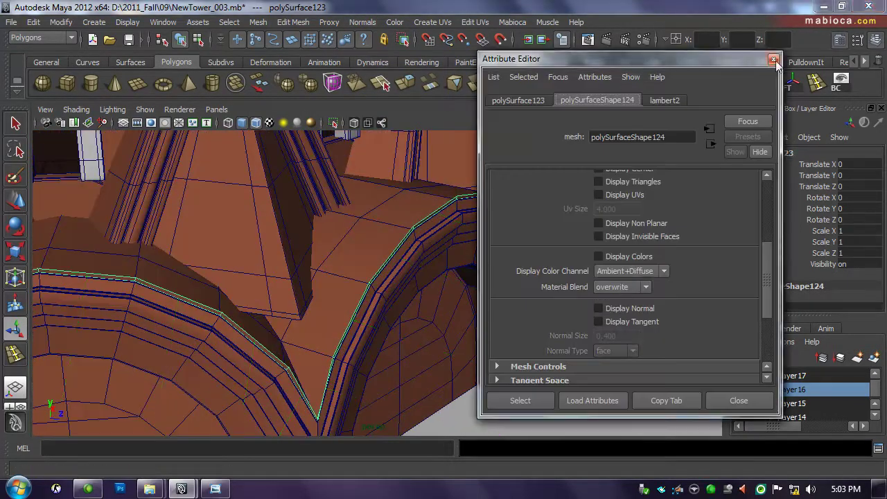
{"action": "key", "text": "ctrl+a"}
{"action": "key", "text": "ctrl+e"}
{"action": "mouse_move", "coordinate": [396, 202]}
{"action": "left_mouse_down", "text": "alt"}
{"action": "mouse_move", "coordinate": [415, 194]}
{"action": "mouse_move", "coordinate": [297, 208]}
{"action": "left_mouse_up", "text": "alt"}
Line up the view with the front reference image and undo the extrusion.
{"action": "right_click_drag", "start_coordinate": [298, 208], "coordinate": [673, 254], "text": "alt"}
{"action": "left_click_drag", "start_coordinate": [672, 254], "coordinate": [368, 321], "text": "alt"}
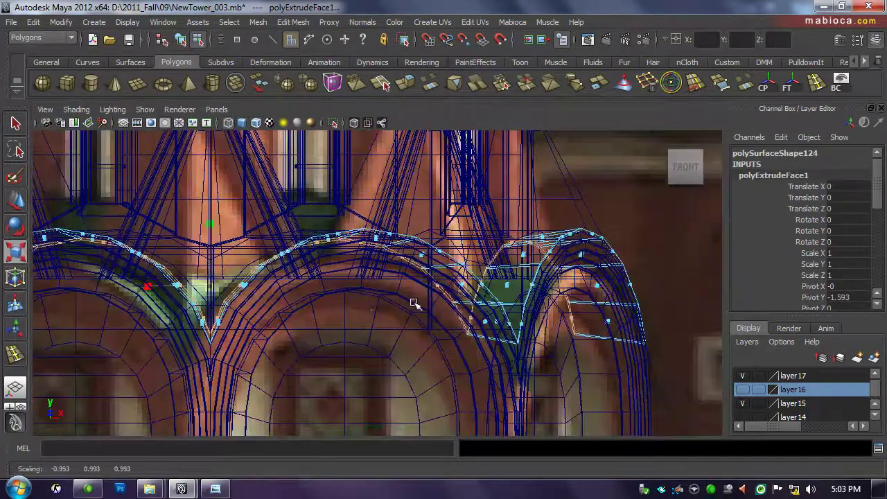
{"action": "key", "text": "space"}
{"action": "mouse_move", "coordinate": [586, 237]}
{"action": "left_mouse_down", "text": "alt"}
{"action": "mouse_move", "coordinate": [331, 209]}
{"action": "mouse_move", "coordinate": [392, 198]}
{"action": "mouse_move", "coordinate": [368, 263]}
{"action": "mouse_move", "coordinate": [356, 239]}
{"action": "mouse_move", "coordinate": [374, 254]}
{"action": "left_mouse_up", "text": "alt"}
{"action": "key", "text": "ctrl+z"}
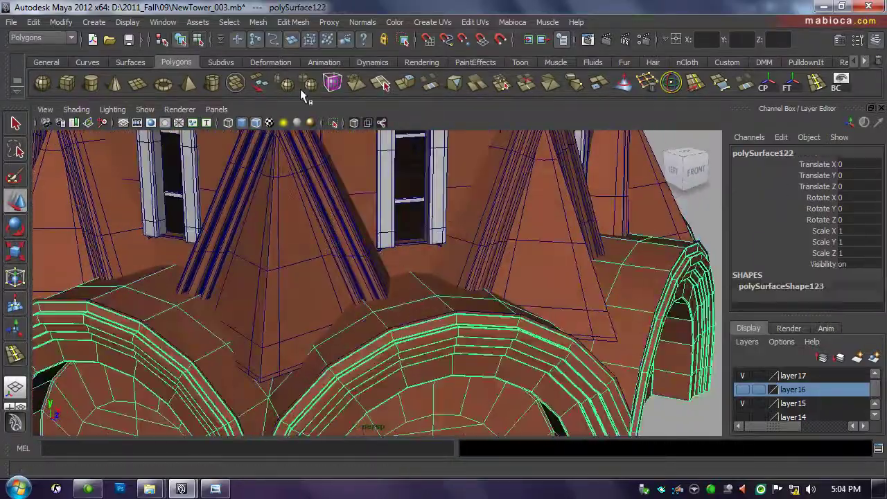
{"action": "mouse_move", "coordinate": [326, 180]}
{"action": "left_mouse_down", "text": "alt"}
{"action": "mouse_move", "coordinate": [406, 251]}
{"action": "mouse_move", "coordinate": [349, 297]}
{"action": "mouse_move", "coordinate": [369, 357]}
{"action": "left_mouse_up", "text": "alt"}
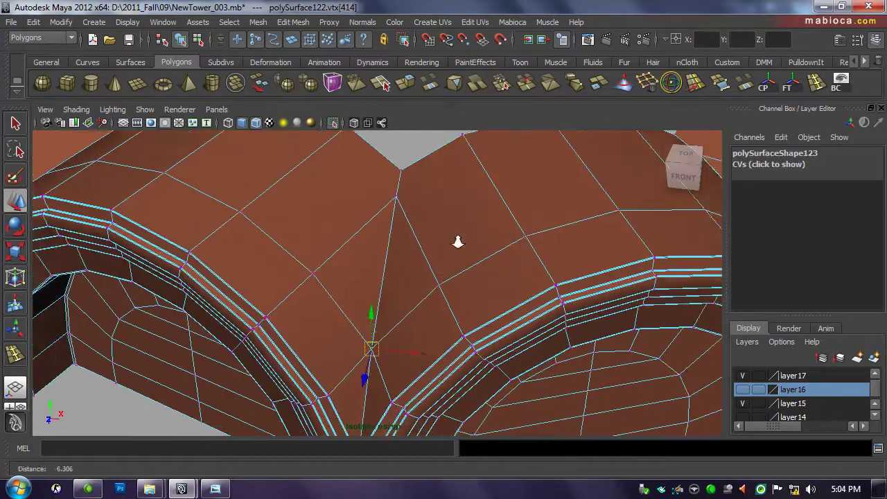
{"action": "scroll", "coordinate": [457, 241], "scroll_direction": "down", "scroll_amount": 3}
In edge mode, pick the roof cap's border edges around the arch junctions.
{"action": "right_click_drag", "start_coordinate": [437, 228], "coordinate": [437, 192]}
{"action": "mouse_move", "coordinate": [437, 191]}
{"action": "left_mouse_down", "text": "alt"}
{"action": "mouse_move", "coordinate": [413, 262]}
{"action": "mouse_move", "coordinate": [502, 294]}
{"action": "left_mouse_up", "text": "alt"}
{"action": "right_click_drag", "start_coordinate": [390, 246], "coordinate": [390, 245]}
{"action": "left_click_drag", "start_coordinate": [390, 246], "coordinate": [456, 303], "text": "alt"}
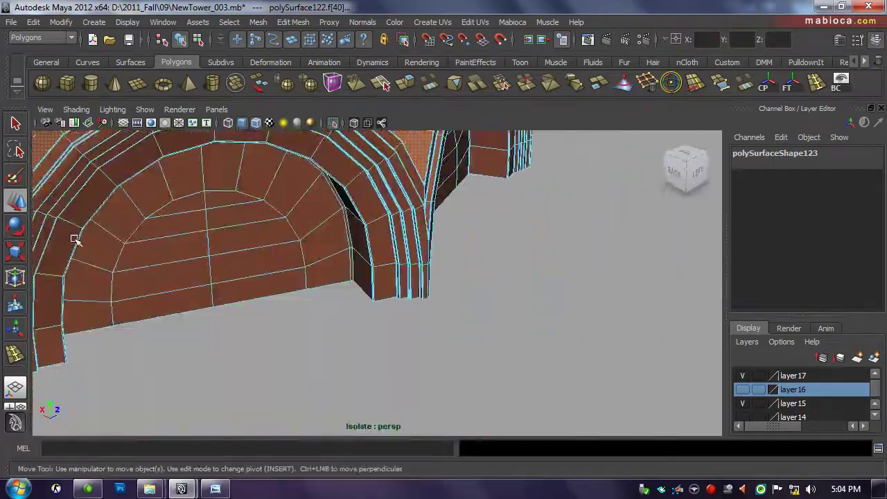
{"action": "mouse_move", "coordinate": [74, 239]}
{"action": "left_mouse_down", "text": "alt"}
{"action": "mouse_move", "coordinate": [467, 283]}
{"action": "mouse_move", "coordinate": [262, 278]}
{"action": "left_mouse_up", "text": "alt"}
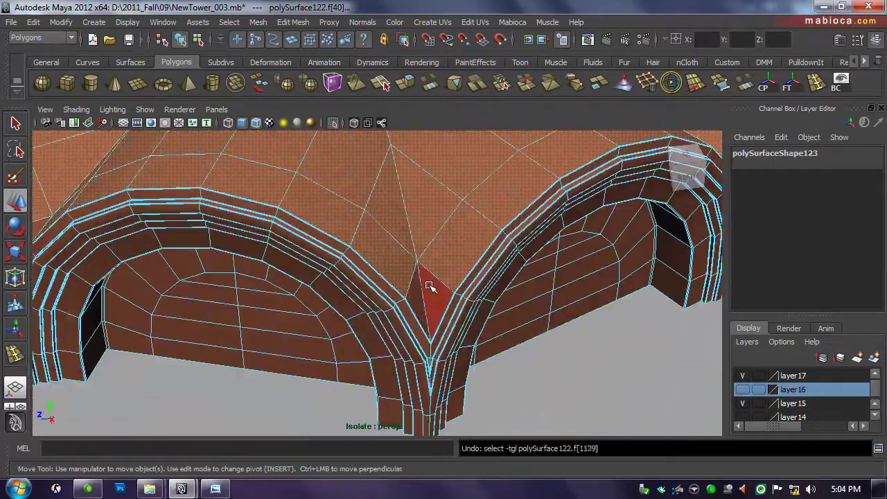
{"action": "mouse_move", "coordinate": [429, 286]}
{"action": "left_mouse_down", "text": "alt"}
{"action": "mouse_move", "coordinate": [433, 307]}
{"action": "mouse_move", "coordinate": [426, 263]}
{"action": "mouse_move", "coordinate": [406, 316]}
{"action": "left_mouse_up", "text": "alt"}
{"action": "right_click_drag", "start_coordinate": [406, 316], "coordinate": [340, 216], "text": "alt"}
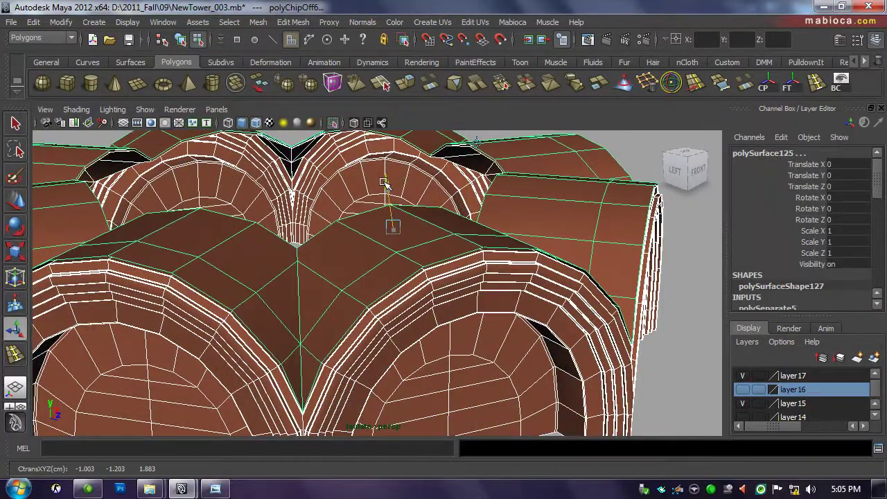
{"action": "mouse_move", "coordinate": [383, 182]}
{"action": "left_mouse_down", "text": "alt"}
{"action": "mouse_move", "coordinate": [416, 197]}
{"action": "mouse_move", "coordinate": [366, 198]}
{"action": "mouse_move", "coordinate": [332, 316]}
{"action": "left_mouse_up", "text": "alt"}
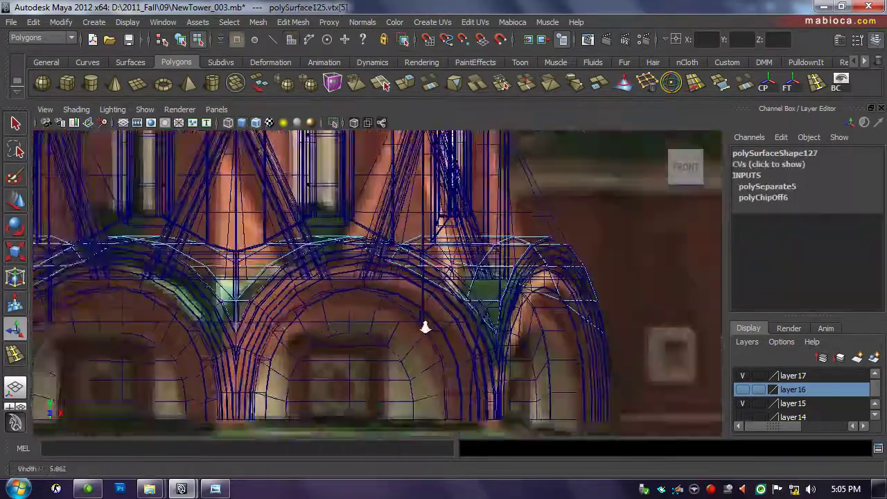
{"action": "right_click_drag", "start_coordinate": [426, 327], "coordinate": [23, 309], "text": "alt"}
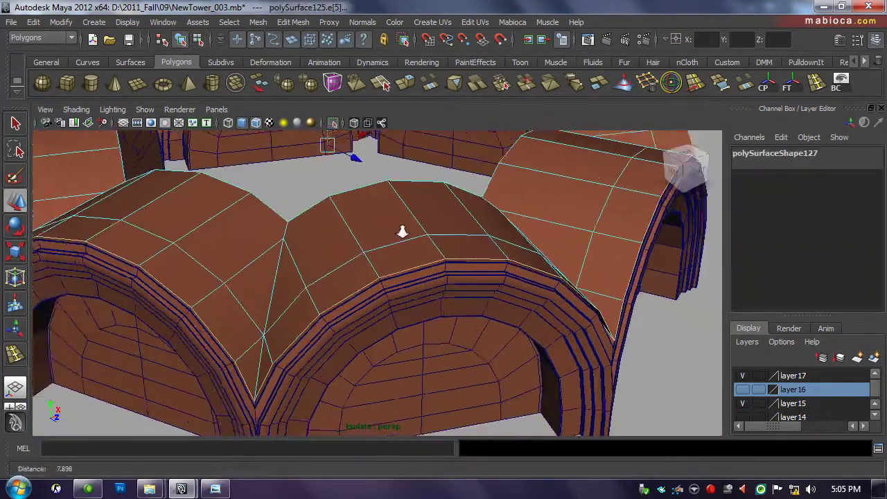
Extrude the roof cap's border edges into an overhanging rim.
{"action": "key", "text": "alt+Tab"}
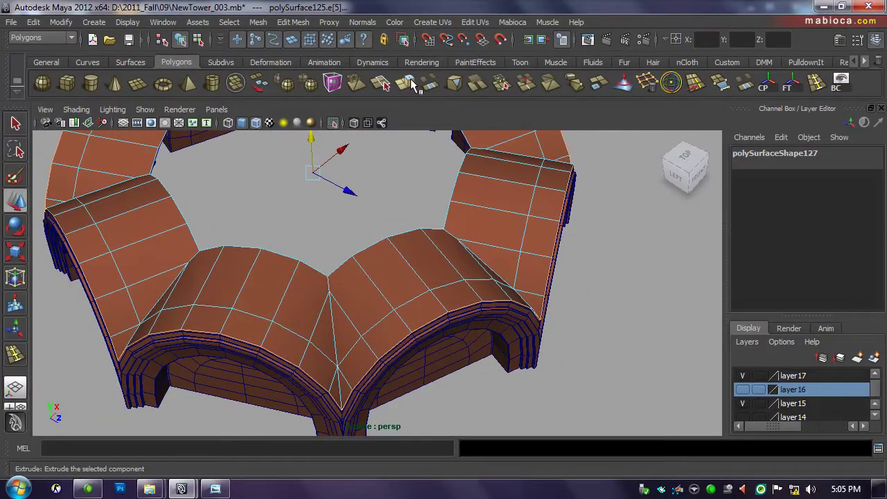
{"action": "left_click", "coordinate": [411, 81]}
{"action": "mouse_move", "coordinate": [448, 223]}
{"action": "left_mouse_down", "text": "alt"}
{"action": "mouse_move", "coordinate": [325, 195]}
{"action": "mouse_move", "coordinate": [385, 263]}
{"action": "left_mouse_up", "text": "alt"}
{"action": "key", "text": "ctrl+z"}
{"action": "left_click", "coordinate": [355, 83]}
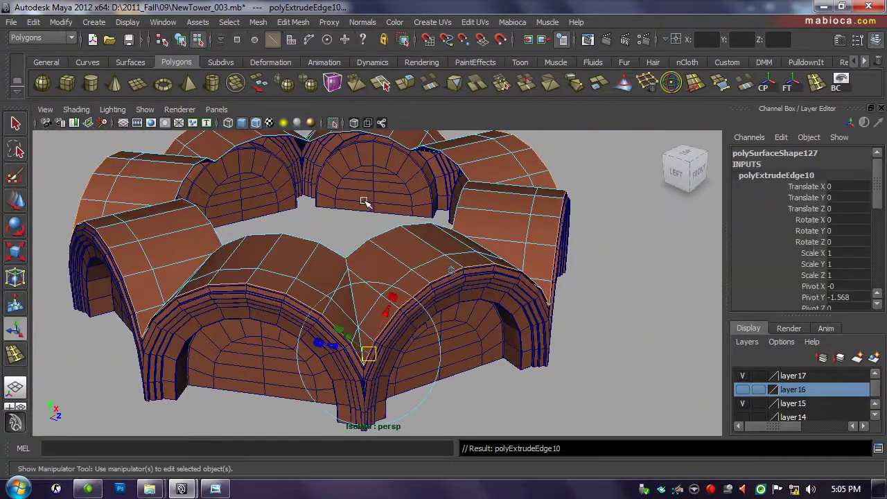
{"action": "left_click_drag", "start_coordinate": [385, 200], "coordinate": [439, 192], "text": "alt"}
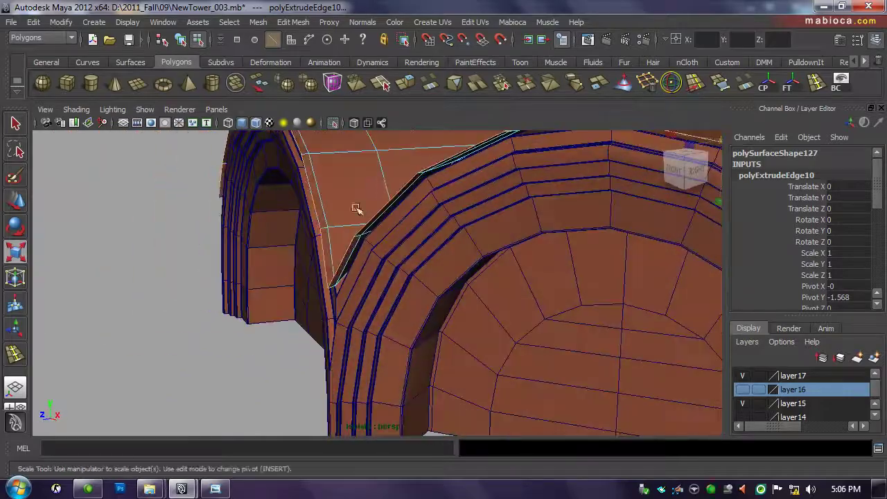
{"action": "mouse_move", "coordinate": [355, 208]}
{"action": "left_mouse_down", "text": "alt"}
{"action": "mouse_move", "coordinate": [381, 148]}
{"action": "mouse_move", "coordinate": [503, 291]}
{"action": "mouse_move", "coordinate": [311, 245]}
{"action": "mouse_move", "coordinate": [623, 243]}
{"action": "mouse_move", "coordinate": [771, 385]}
{"action": "left_mouse_up", "text": "alt"}
{"action": "key", "text": "F8"}
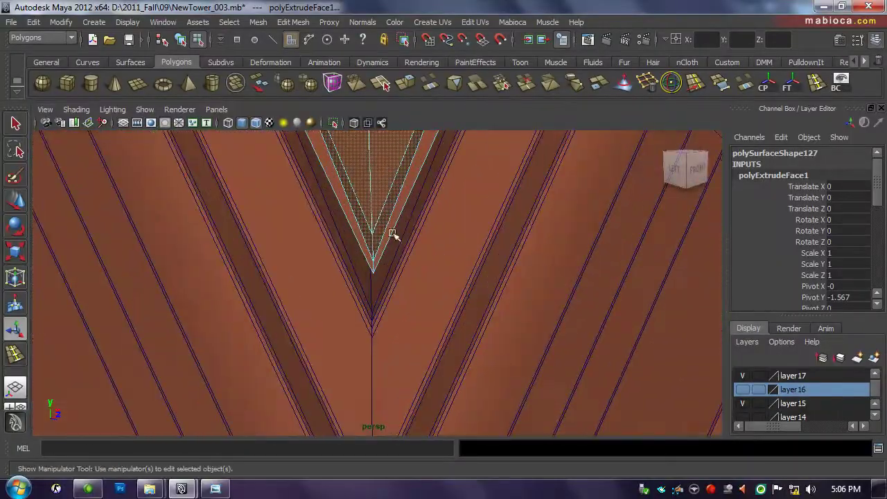
Examine the V-shaped tip between arches and select the arched trim piece in wireframe.
{"action": "left_click_drag", "start_coordinate": [363, 259], "coordinate": [415, 292], "text": "alt"}
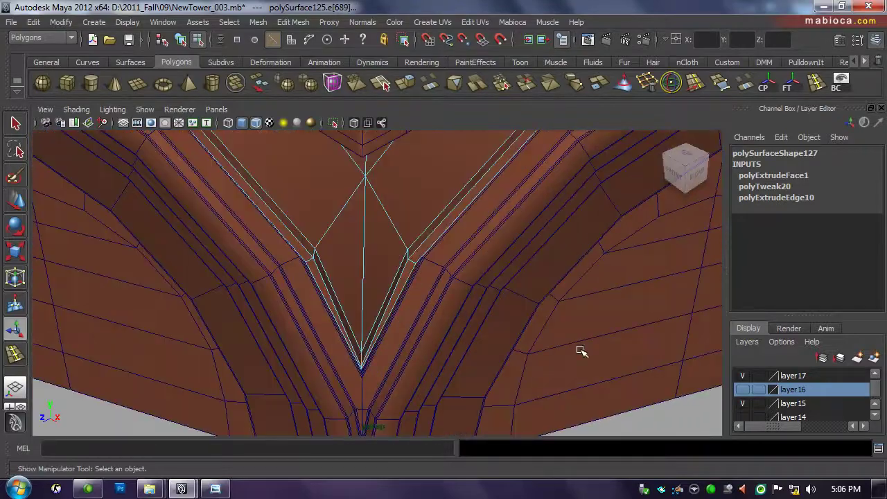
{"action": "mouse_move", "coordinate": [580, 350]}
{"action": "left_mouse_down", "text": "alt"}
{"action": "mouse_move", "coordinate": [373, 379]}
{"action": "mouse_move", "coordinate": [272, 244]}
{"action": "left_mouse_up", "text": "alt"}
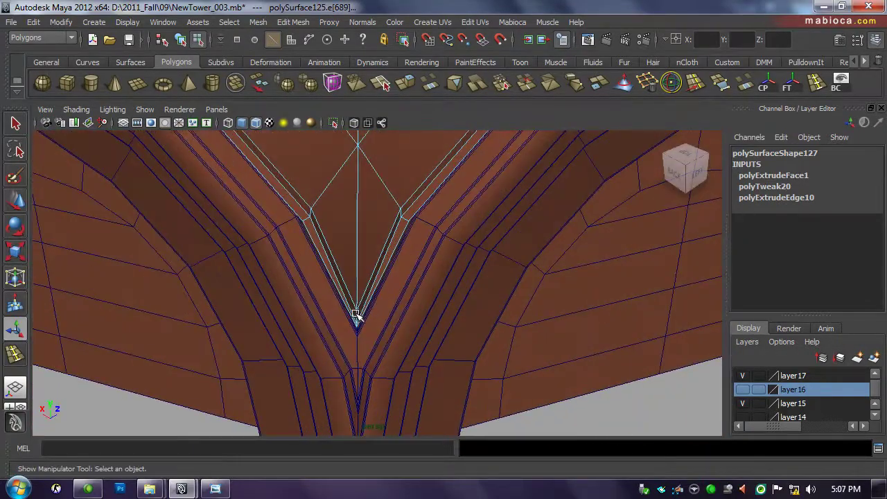
{"action": "mouse_move", "coordinate": [356, 317]}
{"action": "left_mouse_down", "text": "alt"}
{"action": "mouse_move", "coordinate": [386, 261]}
{"action": "mouse_move", "coordinate": [372, 313]}
{"action": "mouse_move", "coordinate": [395, 182]}
{"action": "left_mouse_up", "text": "alt"}
{"action": "right_click_drag", "start_coordinate": [396, 182], "coordinate": [282, 232], "text": "alt"}
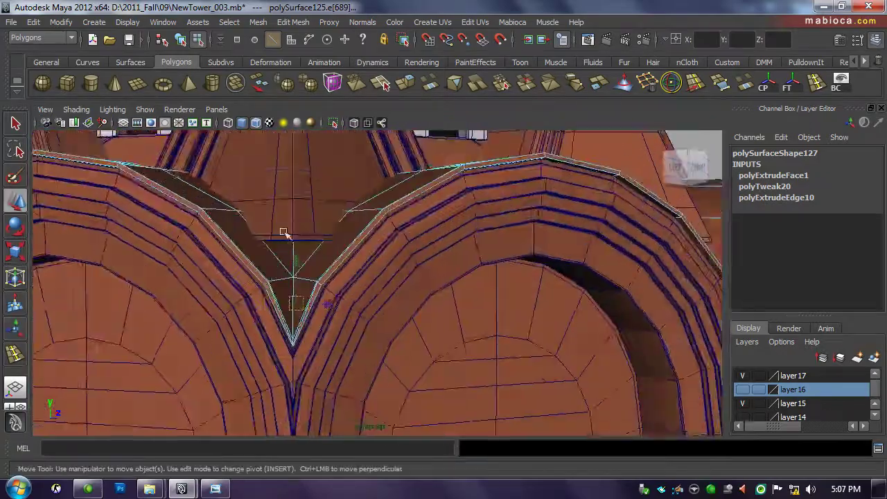
{"action": "mouse_move", "coordinate": [283, 232]}
{"action": "left_mouse_down", "text": "alt"}
{"action": "mouse_move", "coordinate": [277, 257]}
{"action": "mouse_move", "coordinate": [340, 222]}
{"action": "mouse_move", "coordinate": [168, 201]}
{"action": "mouse_move", "coordinate": [299, 211]}
{"action": "mouse_move", "coordinate": [431, 198]}
{"action": "mouse_move", "coordinate": [293, 228]}
{"action": "left_mouse_up", "text": "alt"}
{"action": "right_click_drag", "start_coordinate": [293, 228], "coordinate": [319, 335], "text": "alt"}
{"action": "left_click", "coordinate": [319, 335]}
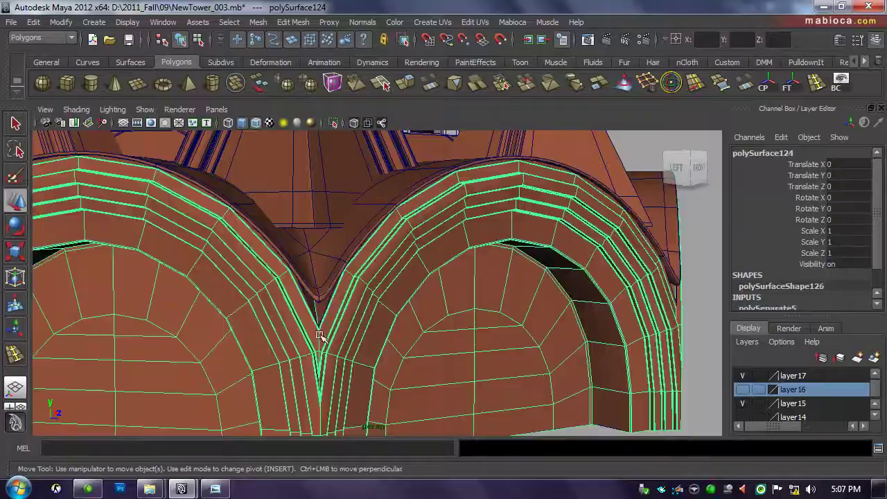
{"action": "key", "text": "q"}
{"action": "key", "text": "f"}
Select another arch trim piece and return the model to shaded display.
{"action": "right_click_drag", "start_coordinate": [557, 234], "coordinate": [768, 293], "text": "alt"}
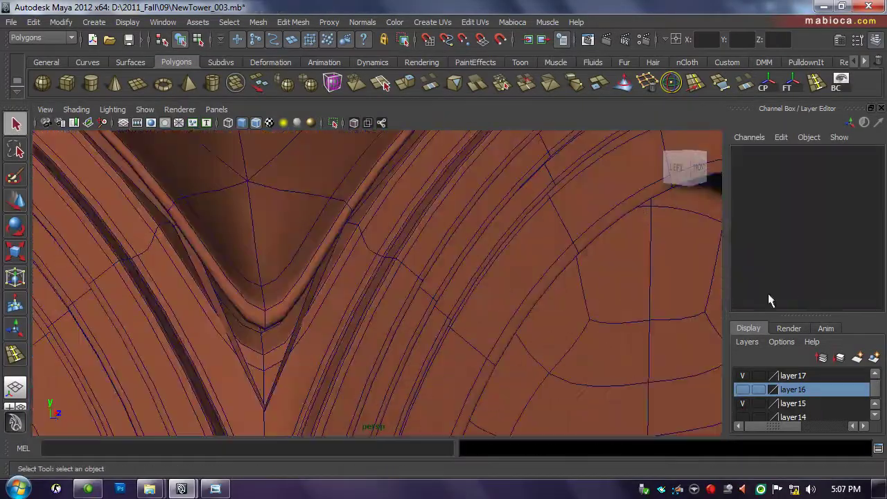
{"action": "left_click", "coordinate": [292, 379]}
{"action": "left_click_drag", "start_coordinate": [292, 380], "coordinate": [355, 347], "text": "alt"}
{"action": "key", "text": "4"}
{"action": "key", "text": "5"}
{"action": "scroll", "coordinate": [355, 348], "scroll_direction": "up", "scroll_amount": 3}
Select the roof cap and insert an edge loop around it.
{"action": "left_click", "coordinate": [131, 293]}
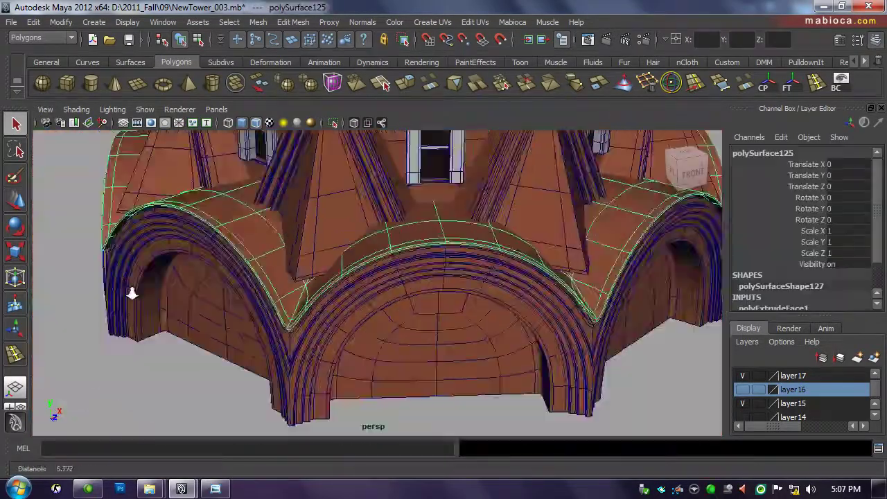
{"action": "left_click_drag", "start_coordinate": [131, 293], "coordinate": [523, 303], "text": "alt"}
{"action": "mouse_move", "coordinate": [522, 303]}
{"action": "right_mouse_down", "text": "alt"}
{"action": "mouse_move", "coordinate": [616, 354]}
{"action": "mouse_move", "coordinate": [395, 277]}
{"action": "right_mouse_up", "text": "alt"}
{"action": "mouse_move", "coordinate": [396, 277]}
{"action": "left_mouse_down"}
{"action": "mouse_move", "coordinate": [385, 282]}
{"action": "mouse_move", "coordinate": [463, 269]}
{"action": "left_mouse_up"}
{"action": "key", "text": "w"}
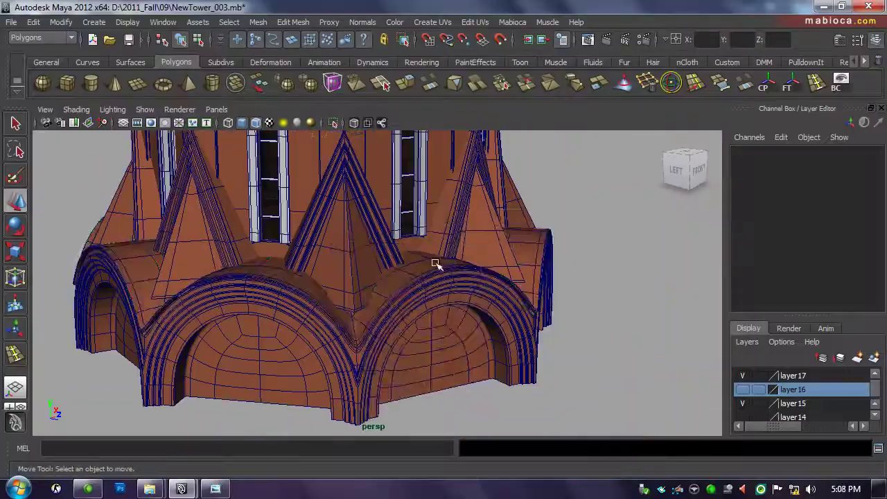
Assign a new green Blinn material, blinn2, to the roof cap and bring up the reference photo.
{"action": "right_click_drag", "start_coordinate": [426, 228], "coordinate": [548, 412]}
{"action": "left_click", "coordinate": [624, 256]}
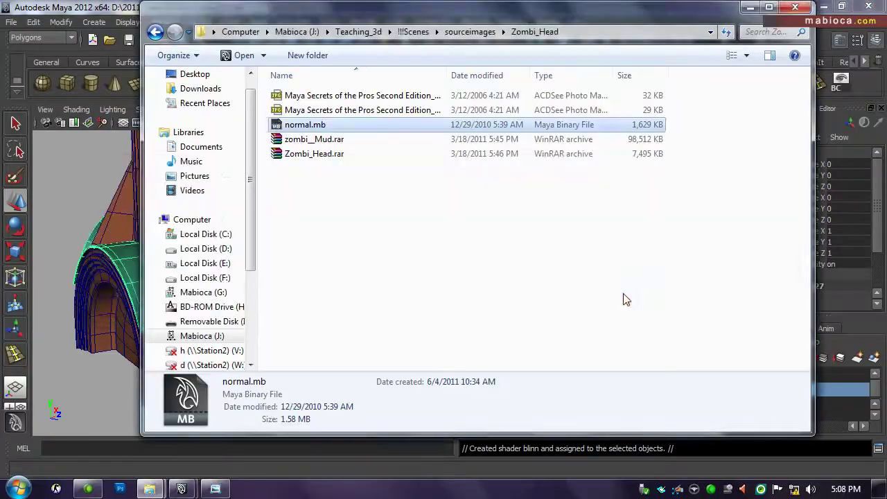
{"action": "key", "text": "alt+Tab"}
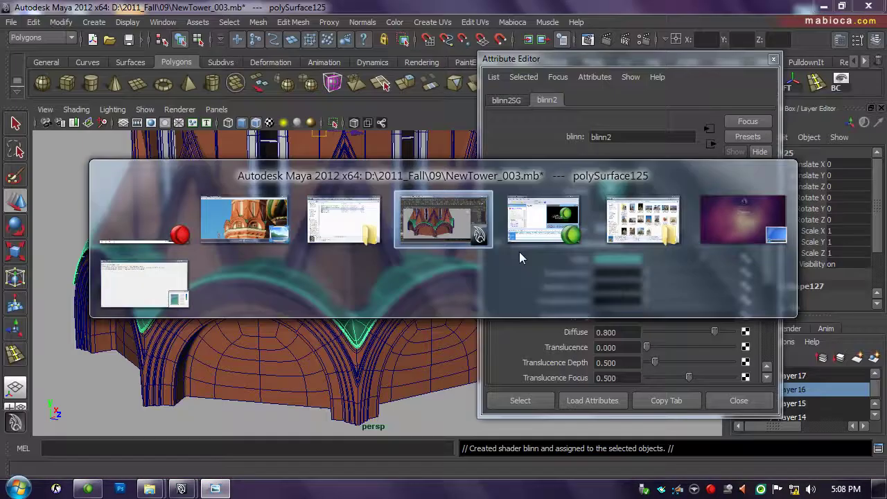
{"action": "key", "text": "alt+Tab"}
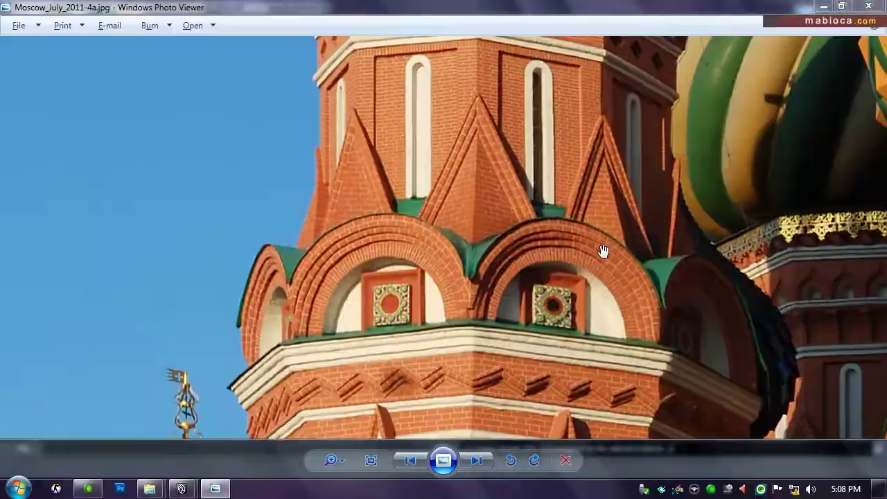
{"action": "key", "text": "alt+Tab"}
{"action": "key", "text": "alt+Tab"}
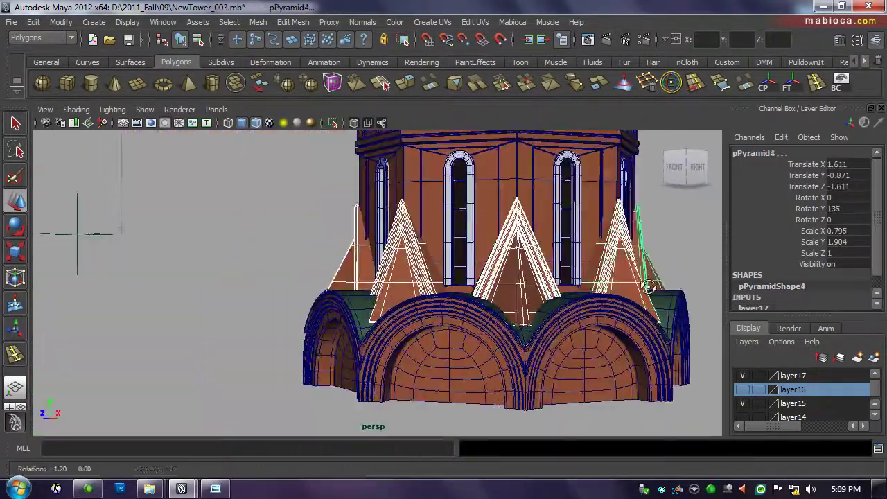
Stretch pPyramid7 to Scale Y 2.086, lower it to Translate Y -0.937, and recheck the photo.
{"action": "left_click_drag", "start_coordinate": [645, 271], "coordinate": [420, 254], "text": "alt"}
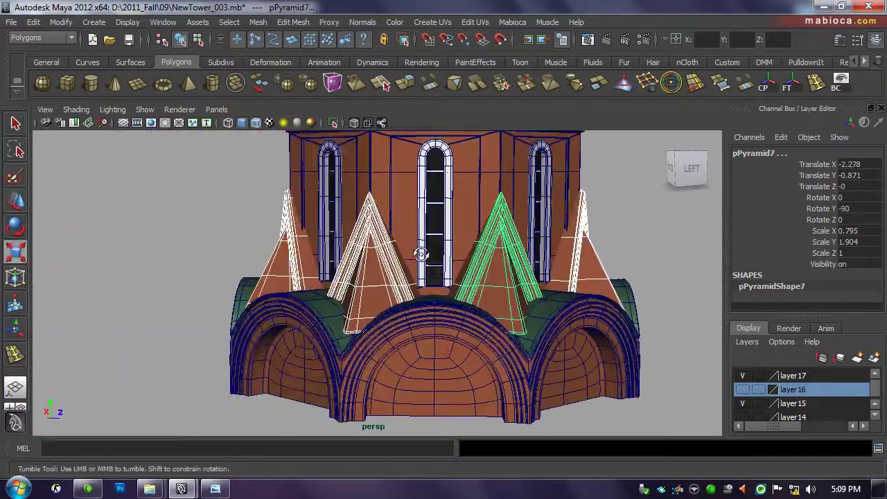
{"action": "middle_click_drag", "start_coordinate": [421, 254], "coordinate": [443, 228], "text": "alt"}
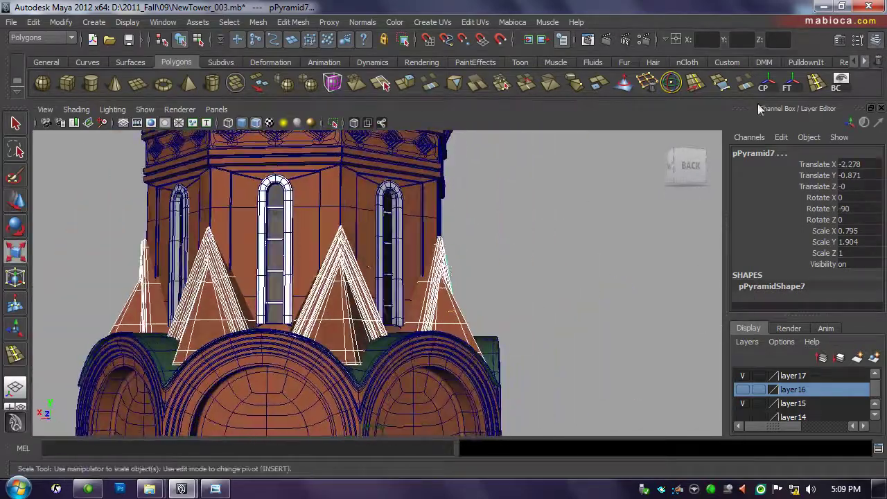
{"action": "key", "text": "r"}
{"action": "scroll", "coordinate": [460, 221], "scroll_direction": "up", "scroll_amount": 3}
{"action": "left_click_drag", "start_coordinate": [460, 224], "coordinate": [461, 213]}
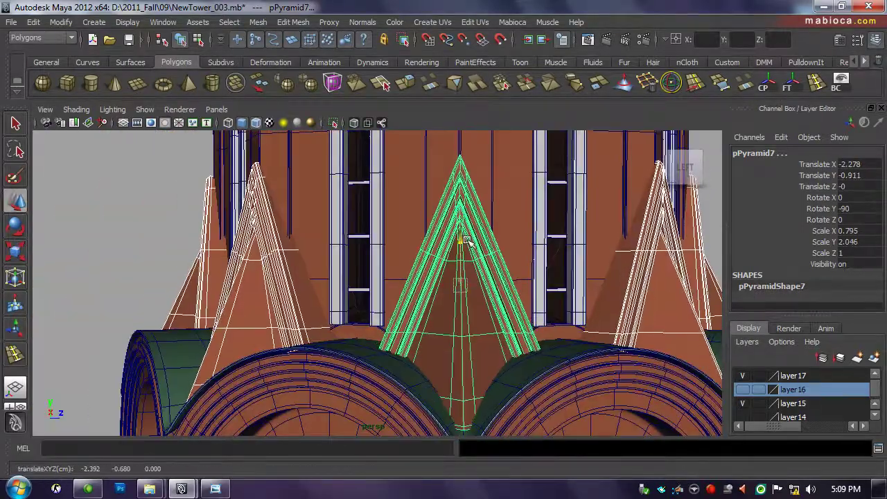
{"action": "middle_click_drag", "start_coordinate": [460, 240], "coordinate": [461, 182], "text": "alt"}
{"action": "key", "text": "r"}
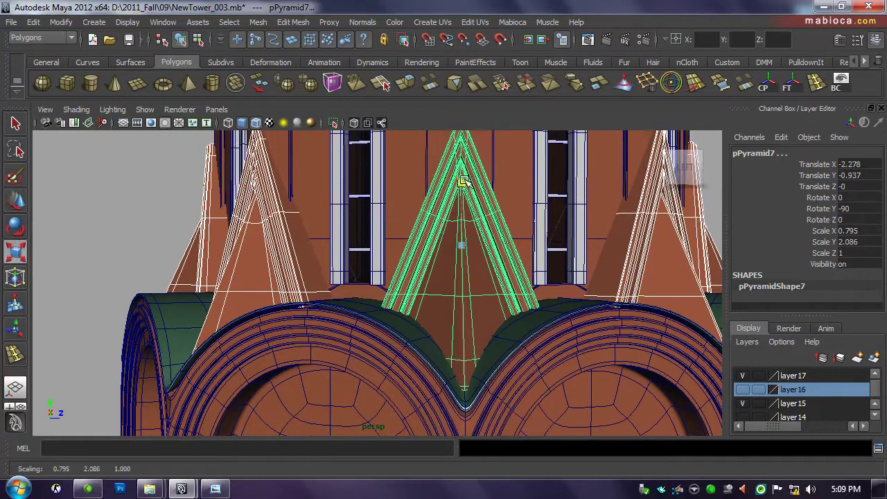
{"action": "scroll", "coordinate": [512, 244], "scroll_direction": "down", "scroll_amount": 5}
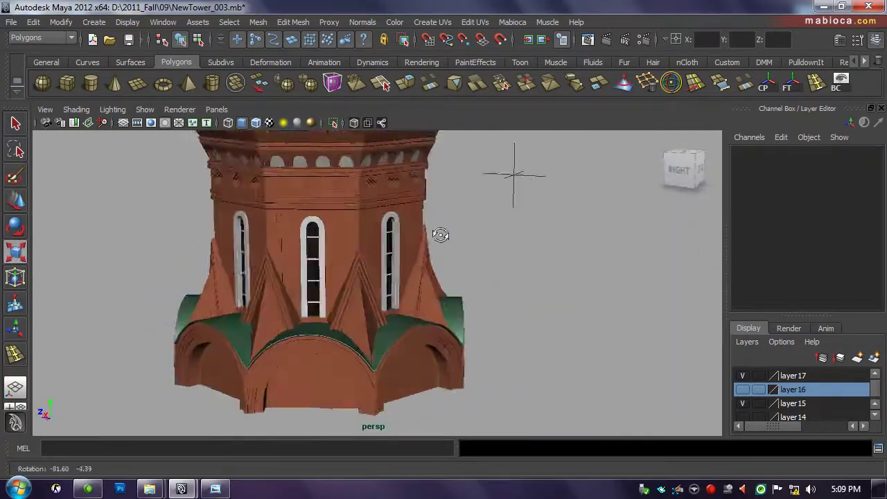
{"action": "mouse_move", "coordinate": [441, 235]}
{"action": "left_mouse_down", "text": "alt"}
{"action": "mouse_move", "coordinate": [584, 293]}
{"action": "mouse_move", "coordinate": [461, 321]}
{"action": "left_mouse_up", "text": "alt"}
{"action": "scroll", "coordinate": [484, 212], "scroll_direction": "down", "scroll_amount": 3}
{"action": "key", "text": "alt+Tab"}
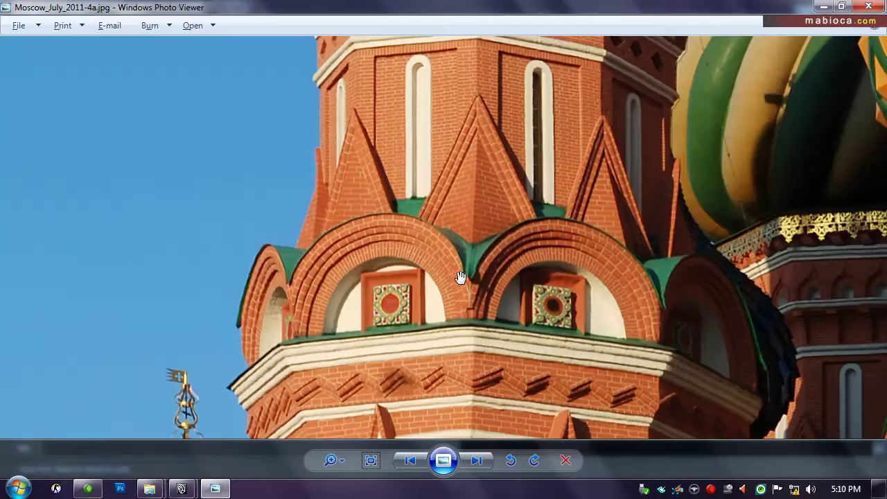
View the tower model from a high angle in Maya.
{"action": "key", "text": "alt+Tab"}
{"action": "left_click_drag", "start_coordinate": [215, 236], "coordinate": [214, 303], "text": "alt"}
{"action": "scroll", "coordinate": [119, 232], "scroll_direction": "up", "scroll_amount": 3}
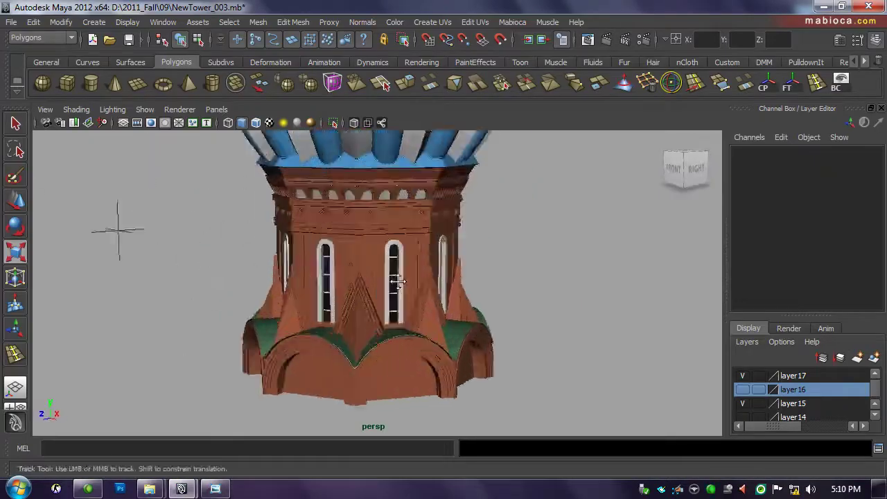
{"action": "scroll", "coordinate": [178, 316], "scroll_direction": "down", "scroll_amount": 2}
{"action": "scroll", "coordinate": [259, 261], "scroll_direction": "down", "scroll_amount": 1}
Zoom the Moscow photo to frame the arched drum, its rosettes and the pointed gables.
{"action": "key", "text": "alt+Tab"}
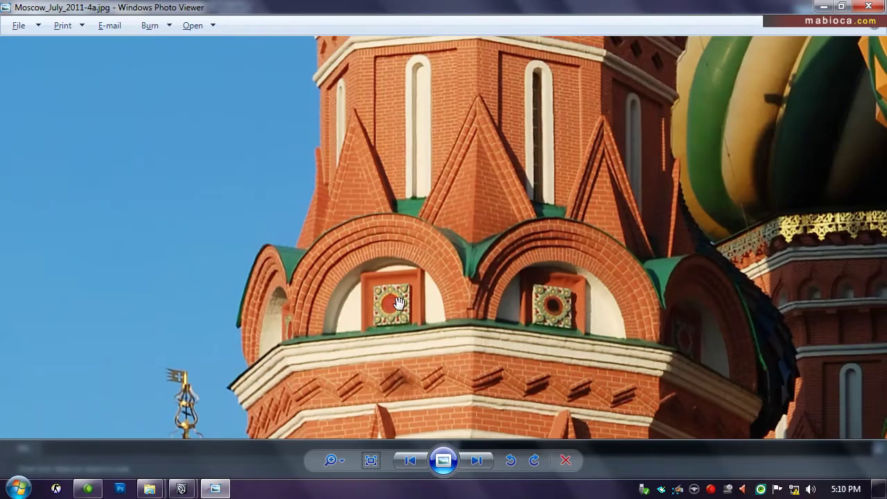
{"action": "key", "text": "alt+Tab"}
{"action": "key", "text": "alt+Tab"}
{"action": "scroll", "coordinate": [503, 198], "scroll_direction": "up", "scroll_amount": 2}
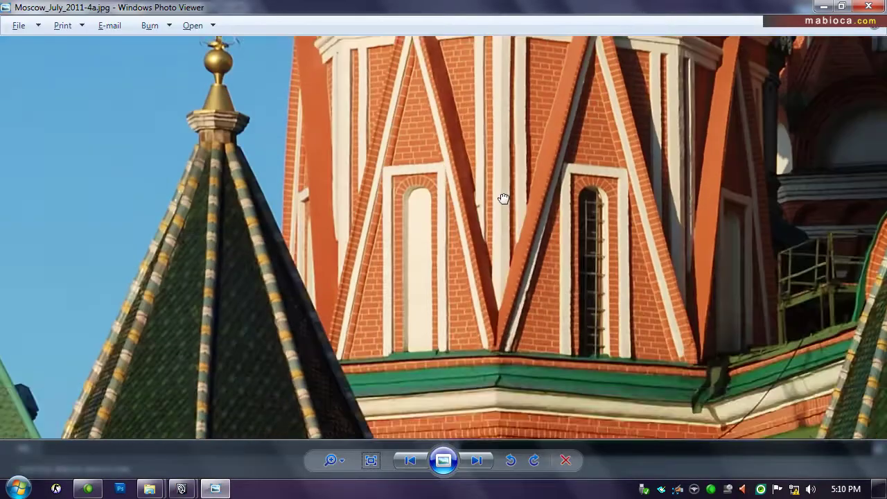
{"action": "scroll", "coordinate": [502, 199], "scroll_direction": "down", "scroll_amount": 2}
{"action": "scroll", "coordinate": [475, 297], "scroll_direction": "up", "scroll_amount": 2}
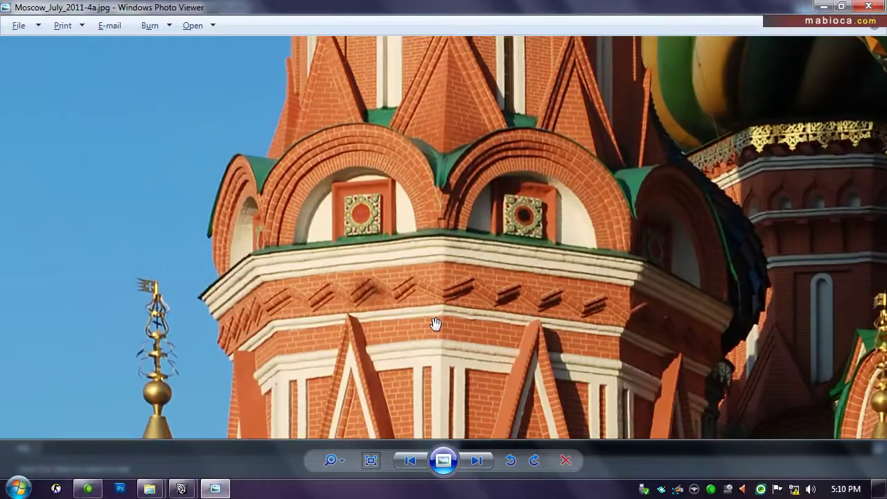